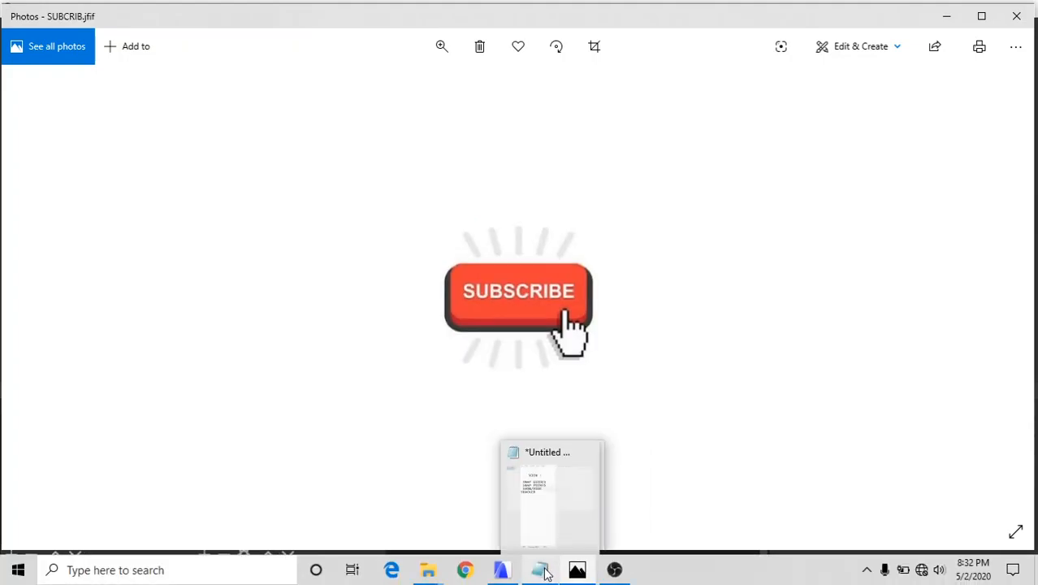
# Step: Bring up the Notepad notes beside Archicad and delete the two joined walls on the Ground Floor plan
pyautogui.click(542, 571)
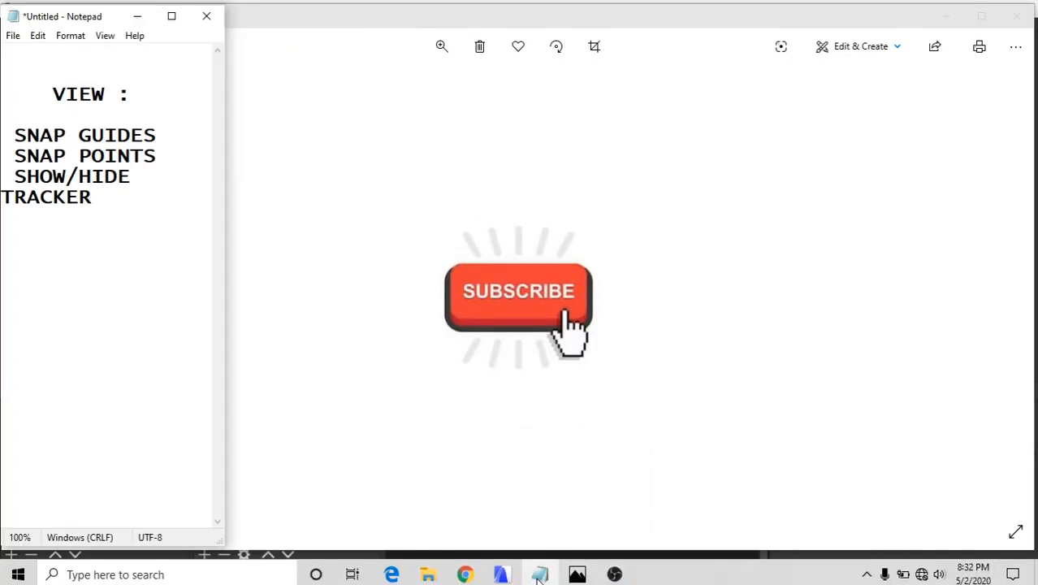
pyautogui.click(503, 564)
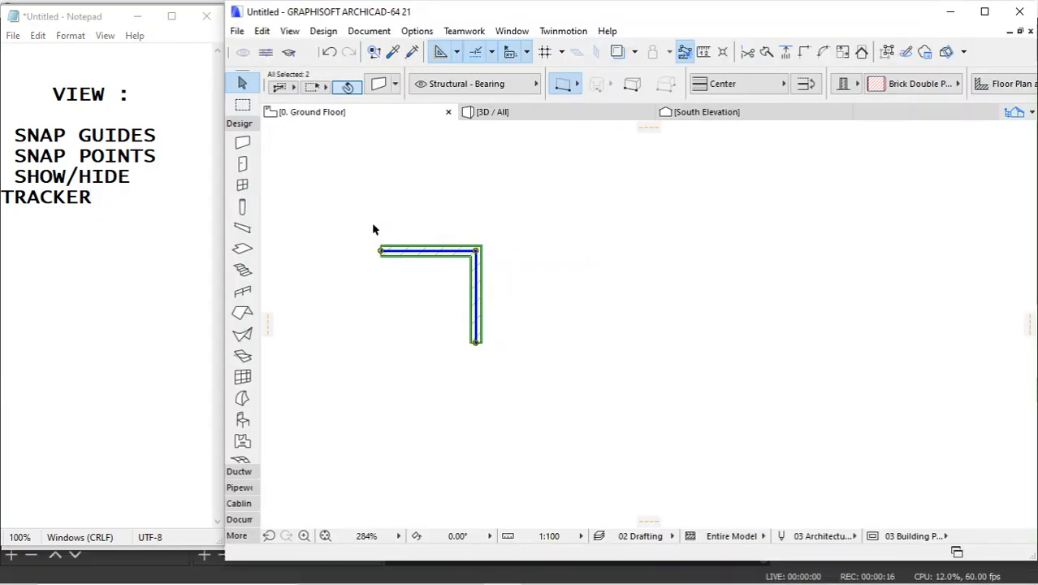
pyautogui.click(352, 229)
pyautogui.moveTo(353, 227); pyautogui.dragTo(513, 362)
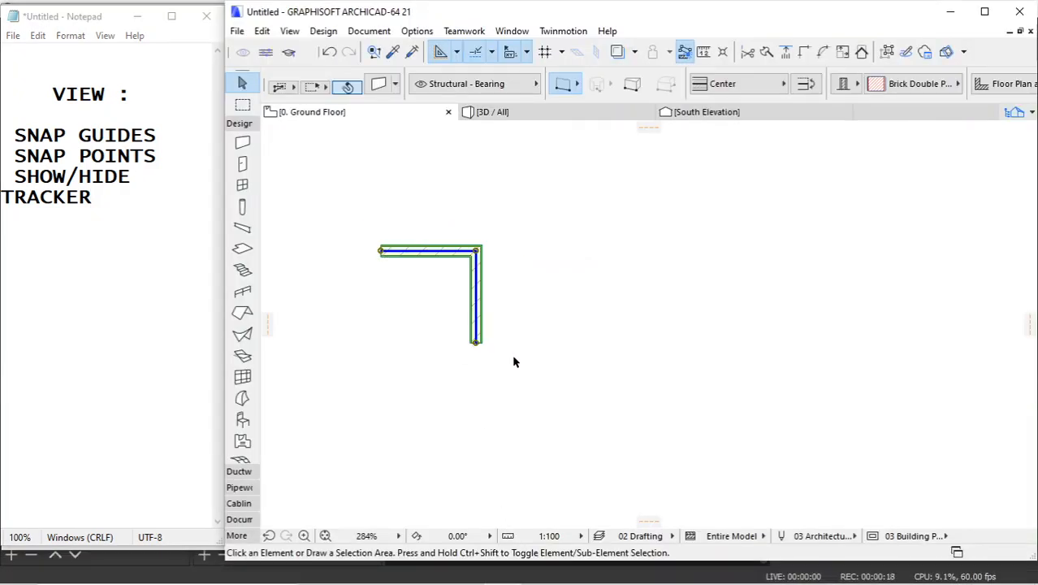
pyautogui.press('Delete')
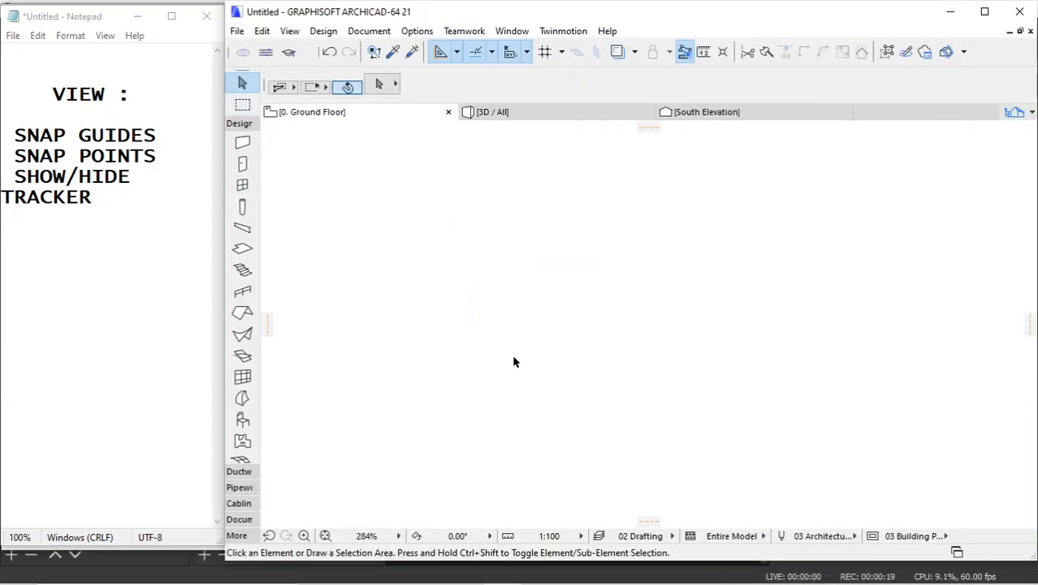
# Step: Highlight SNAP GUIDES in the Notepad list and look up the Snap Guides setting among Archicad's view options
pyautogui.click(242, 142)
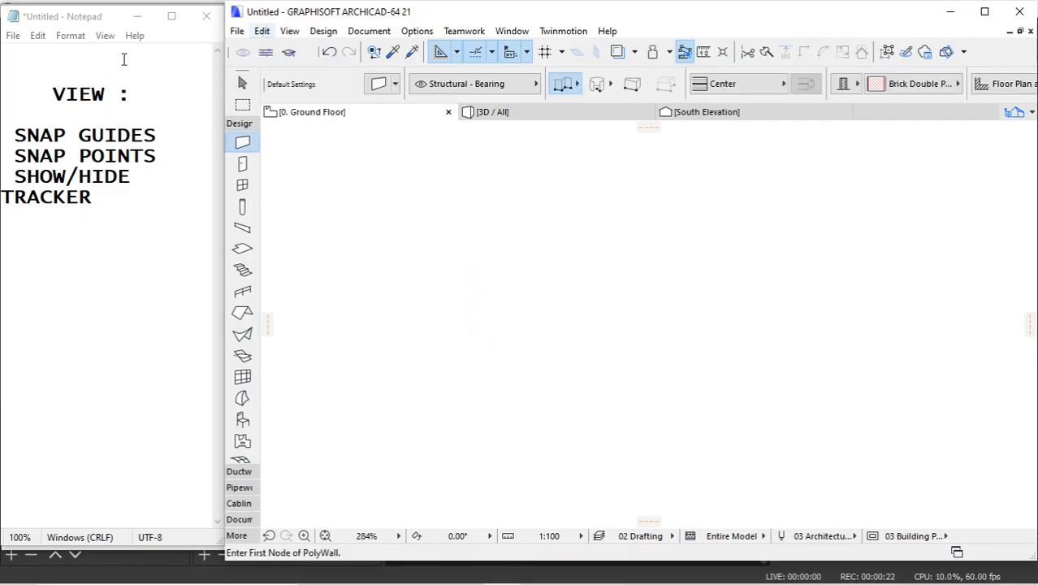
pyautogui.moveTo(31, 88); pyautogui.dragTo(151, 207)
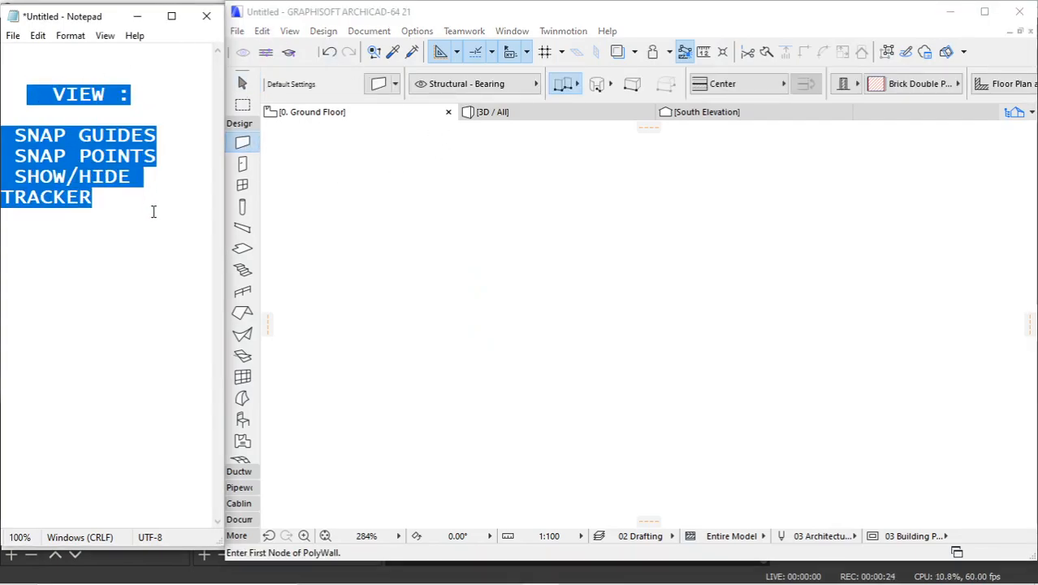
pyautogui.click(153, 211)
pyautogui.moveTo(11, 130); pyautogui.dragTo(156, 136)
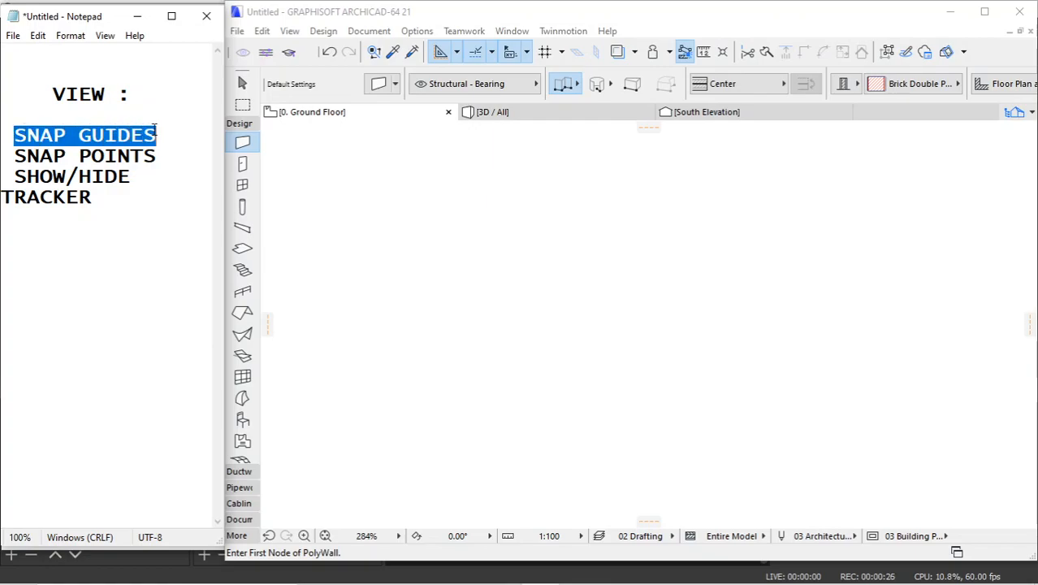
pyautogui.click(291, 27)
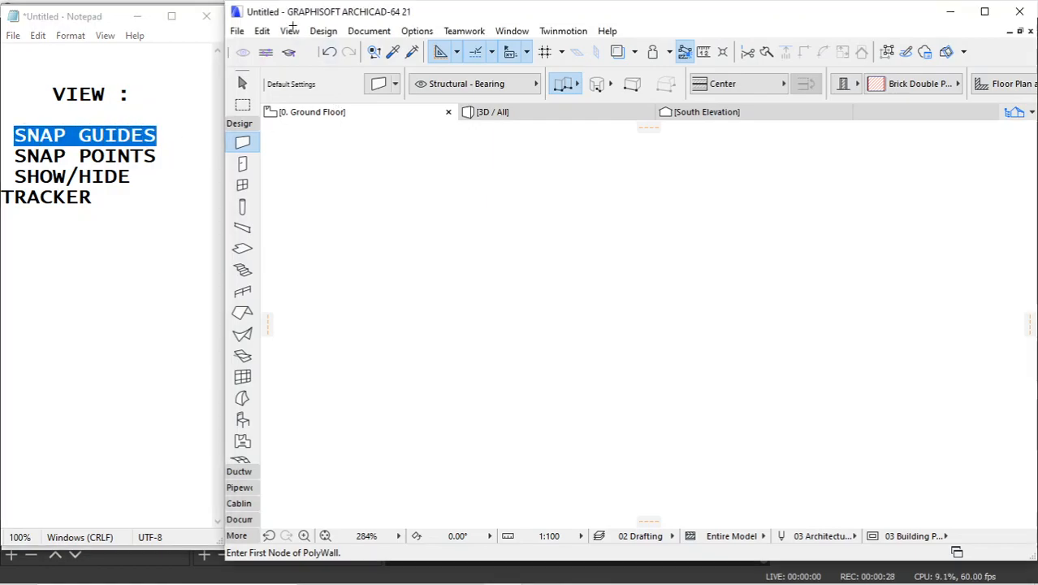
pyautogui.click(290, 30)
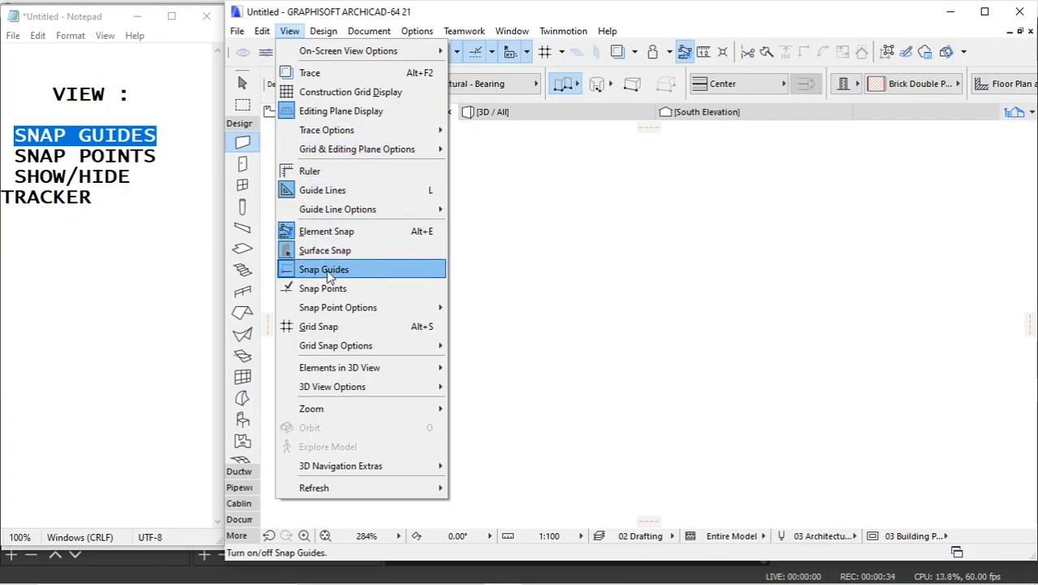
pyautogui.click(499, 240)
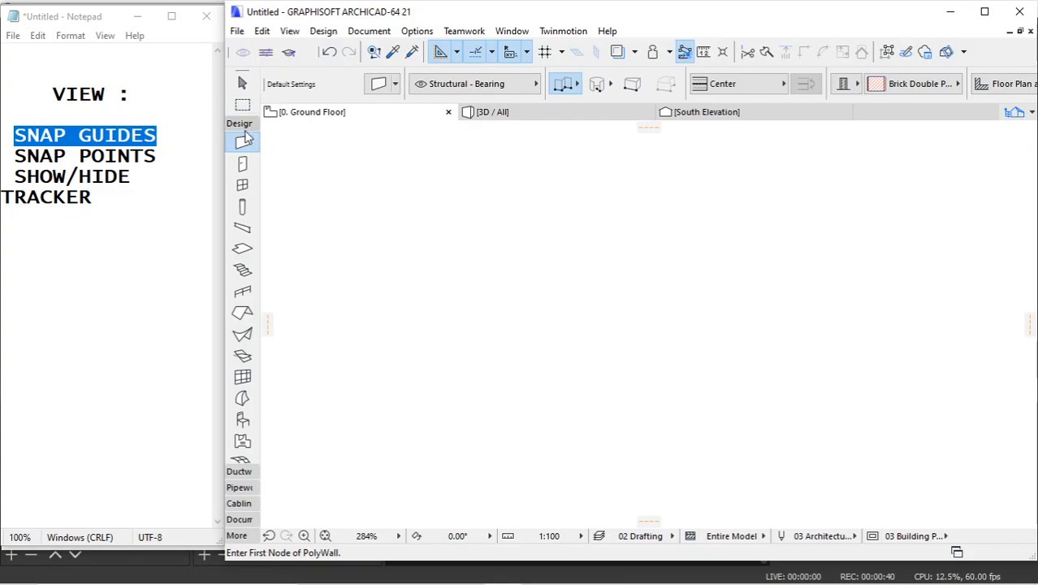
# Step: Draw a closed rectangular wall on the Ground Floor plan using the rectangle geometry method
pyautogui.click(576, 84)
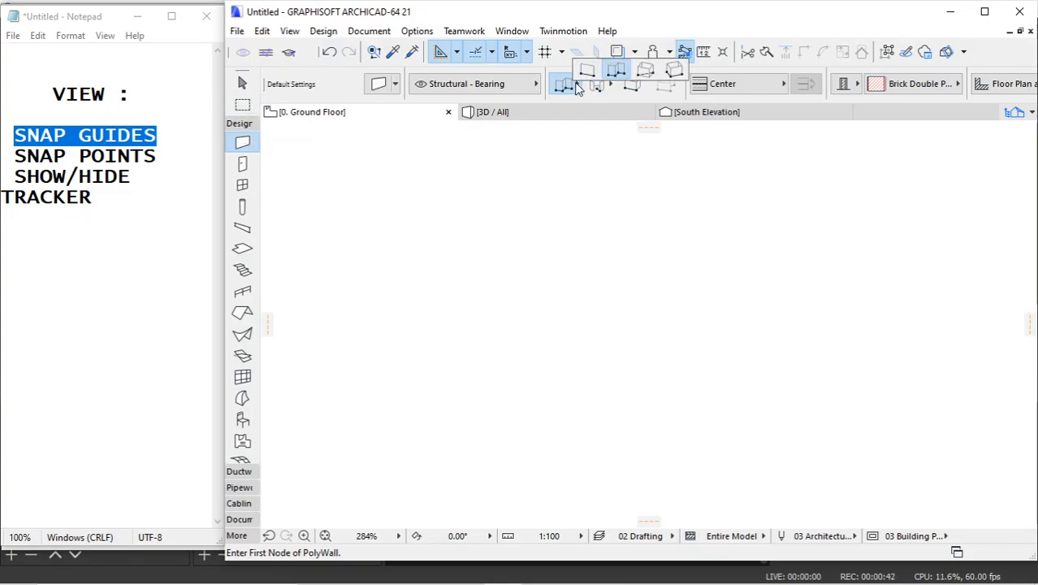
pyautogui.click(629, 70)
pyautogui.click(435, 221)
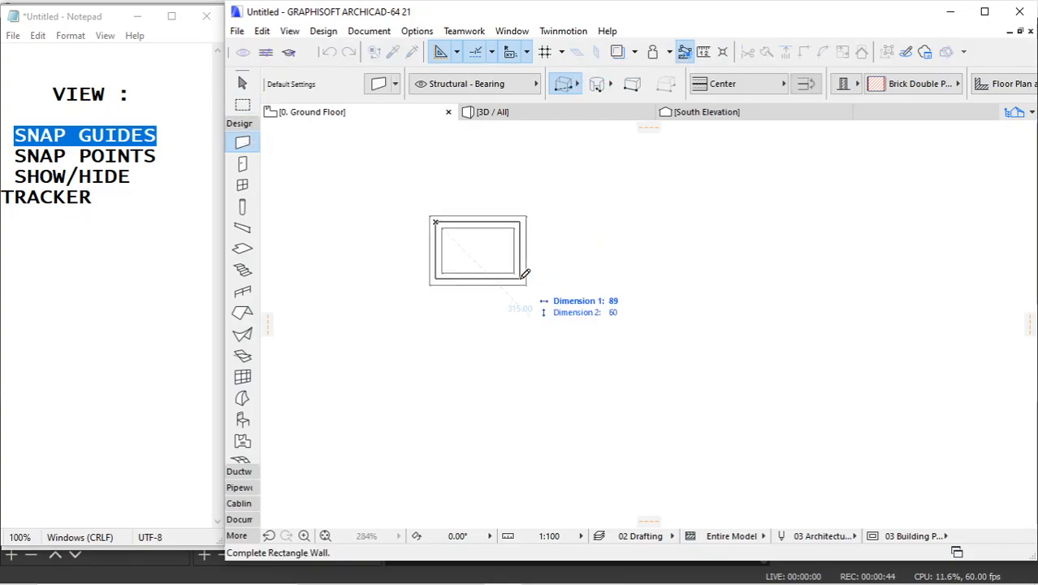
pyautogui.click(506, 306)
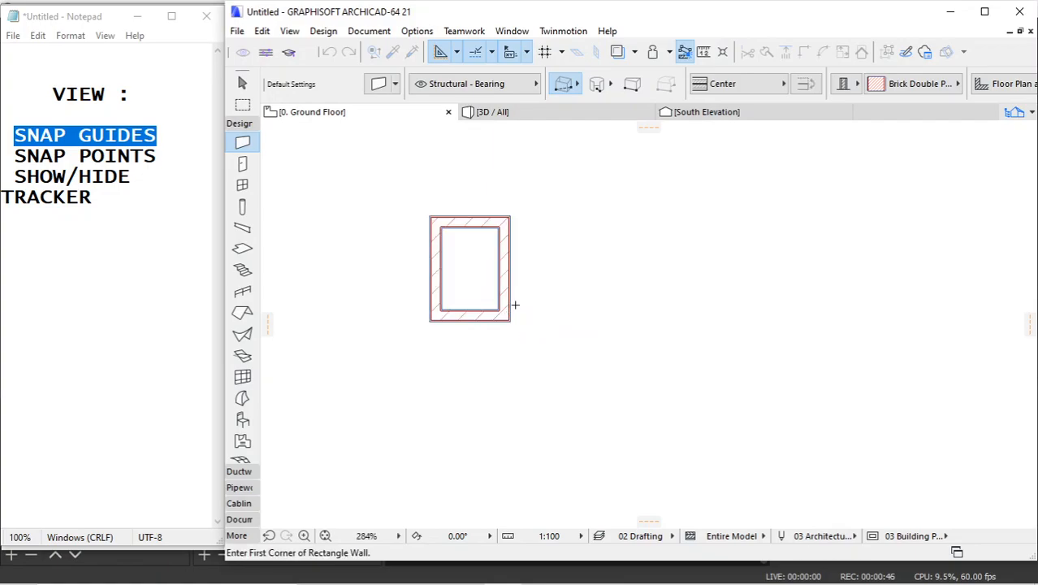
# Step: Draw a single vertical wall about 106 long beside the rectangular wall, snapping its upper end level with the rectangle's upper corner
pyautogui.scroll(2, 544, 243)
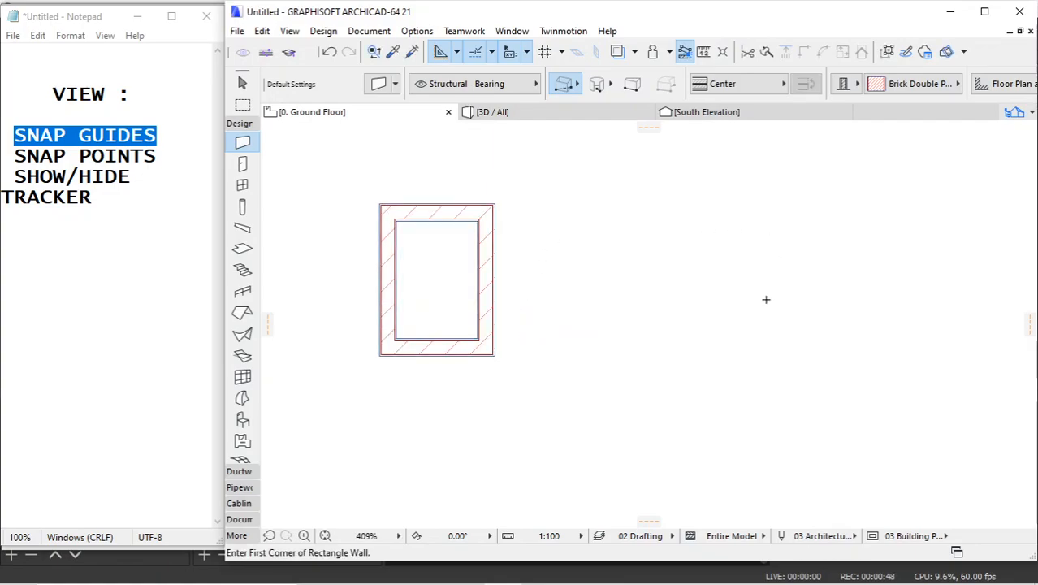
pyautogui.click(722, 349)
pyautogui.click(573, 86)
pyautogui.click(586, 76)
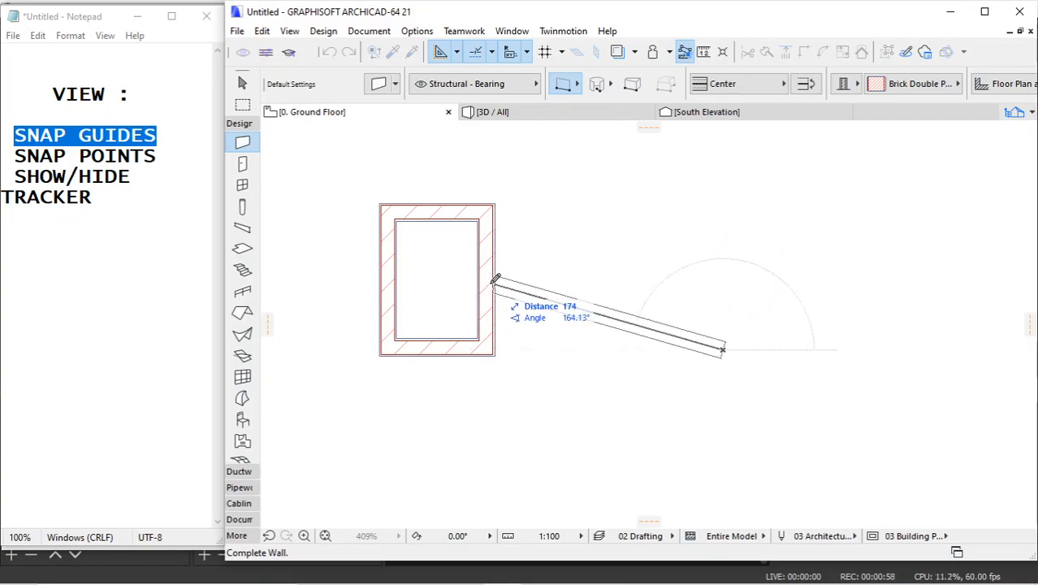
pyautogui.click(289, 31)
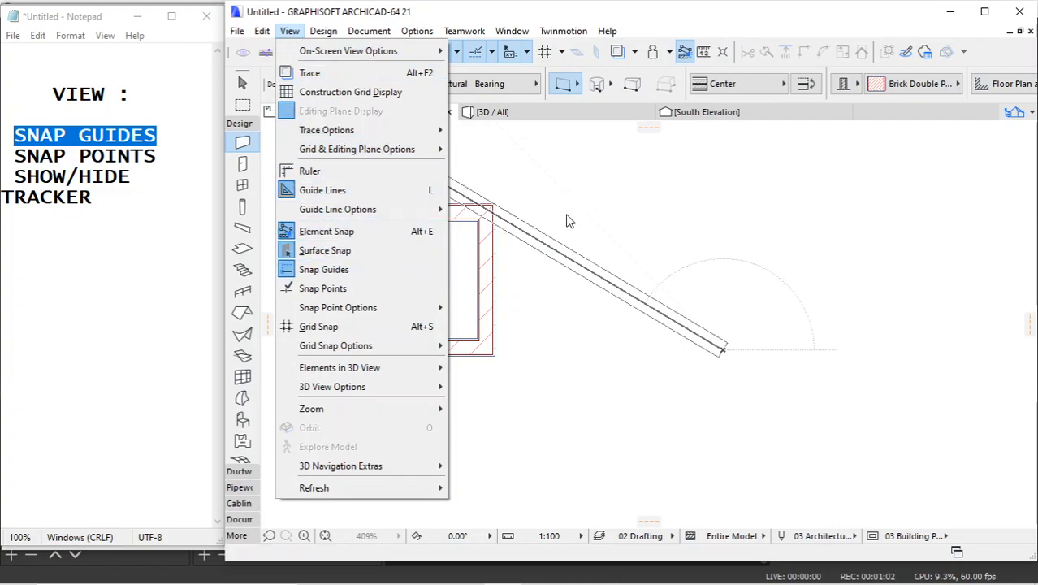
pyautogui.click(721, 244)
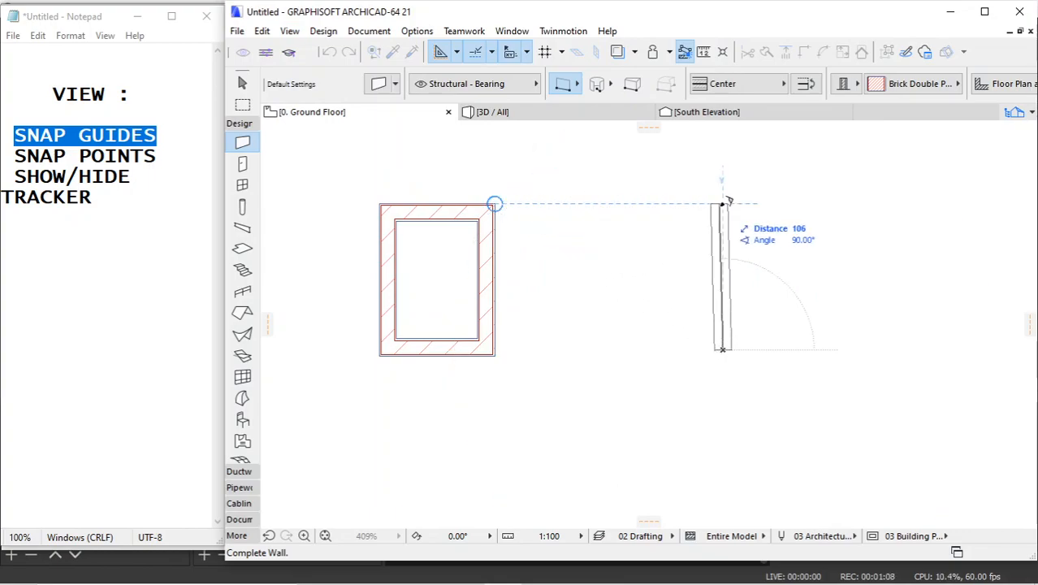
pyautogui.click(724, 203)
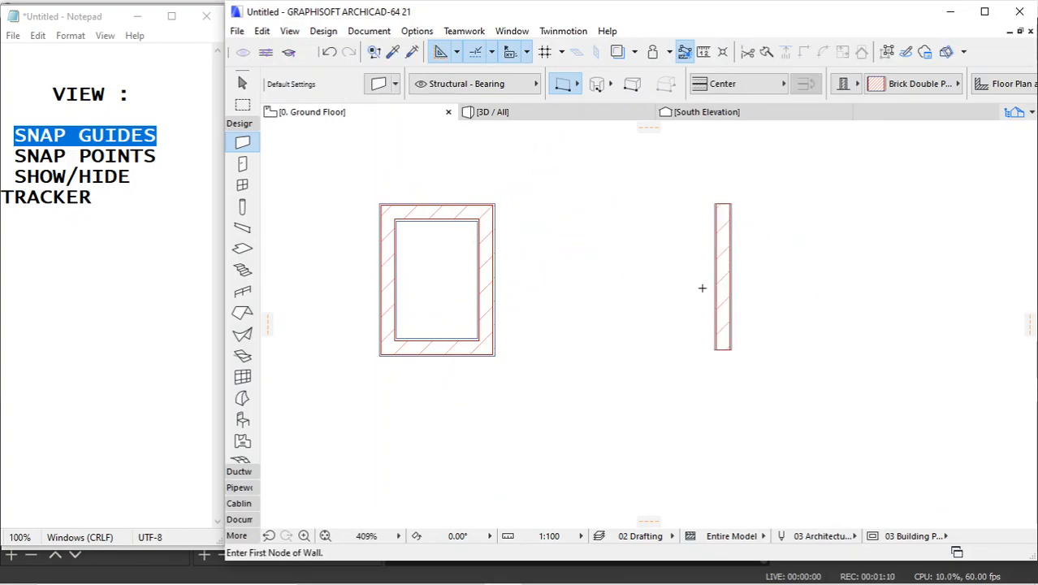
# Step: Draw a single horizontal wall below the rectangular wall, ending it in line with the rectangle's lower-right corner
pyautogui.scroll(-2, 701, 288)
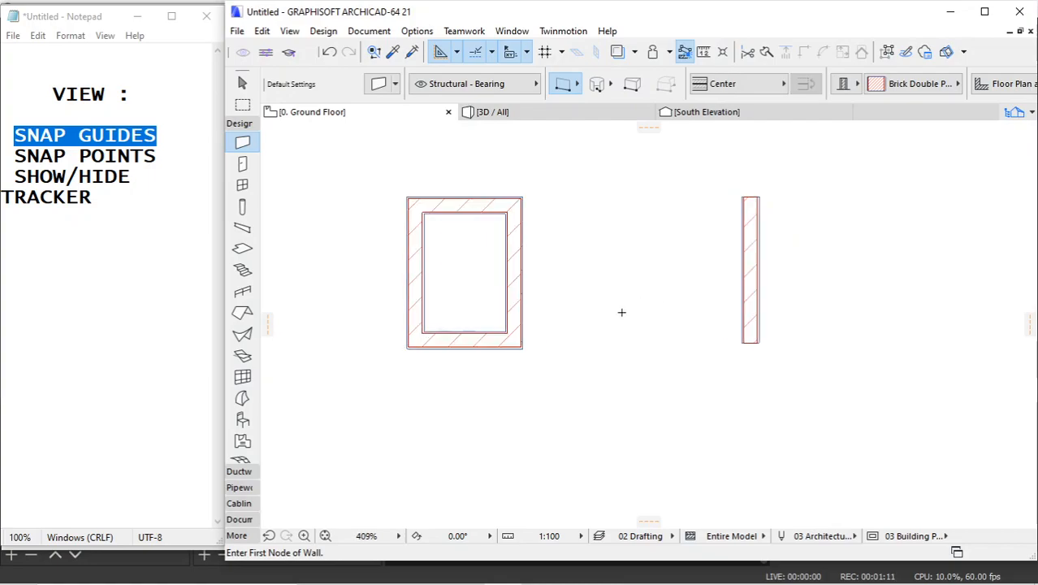
pyautogui.click(440, 455)
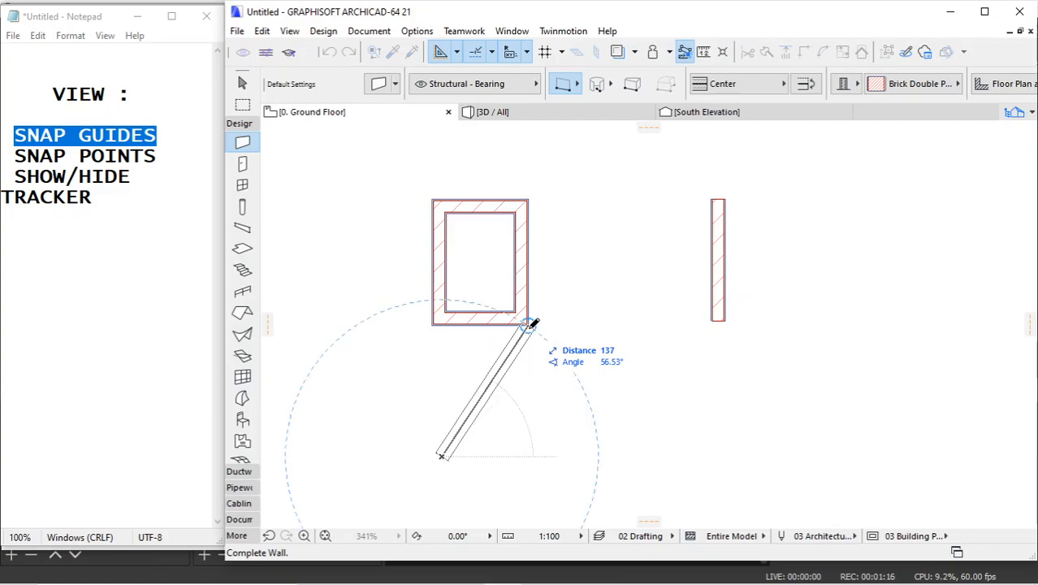
pyautogui.click(529, 455)
# Step: Draw an L-shaped polywall with its corner aligned under the vertical wall and its end level with the horizontal wall
pyautogui.scroll(-3, 577, 260)
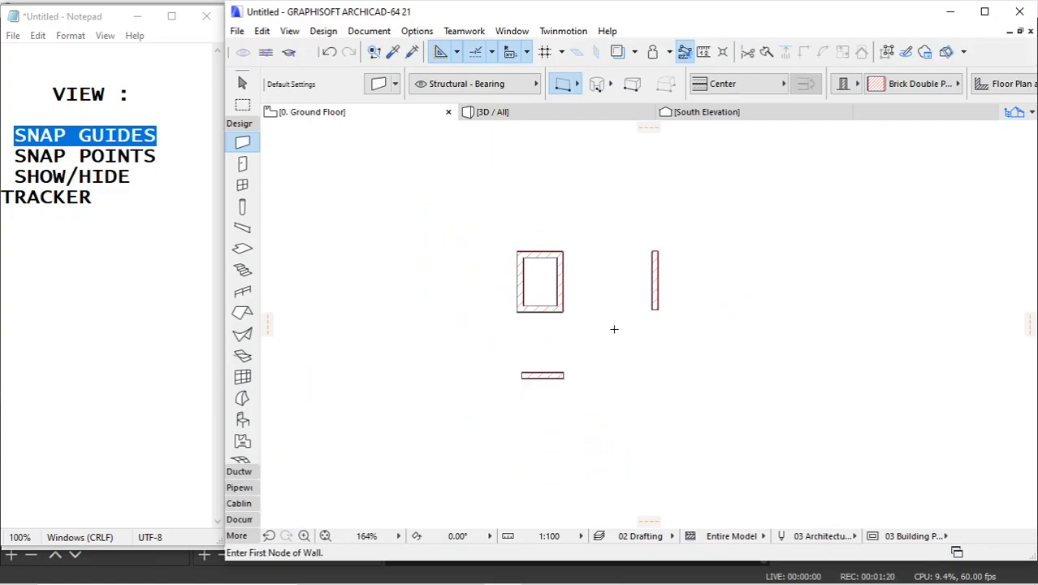
pyautogui.scroll(2, 614, 328)
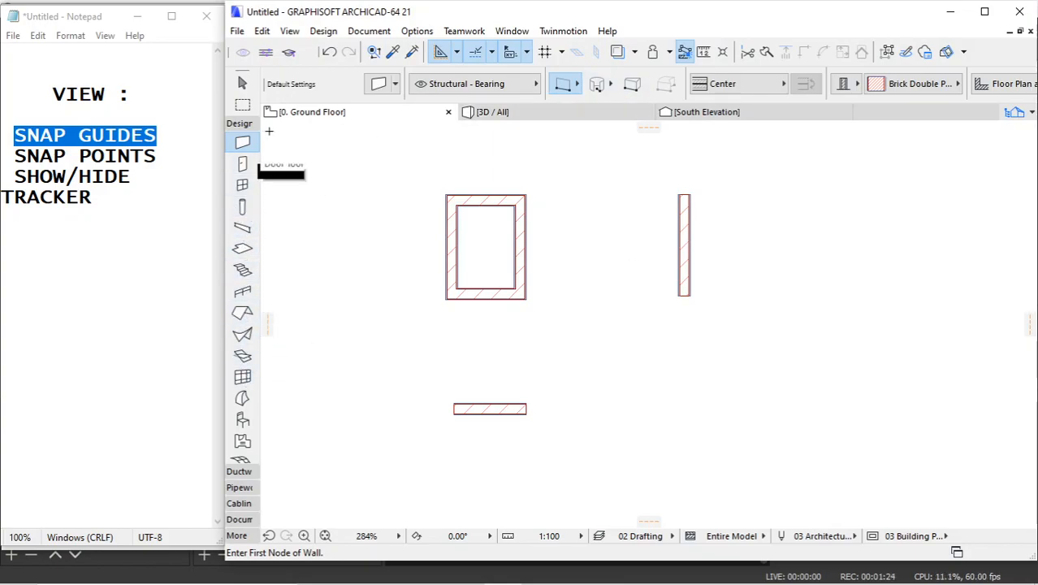
pyautogui.click(577, 89)
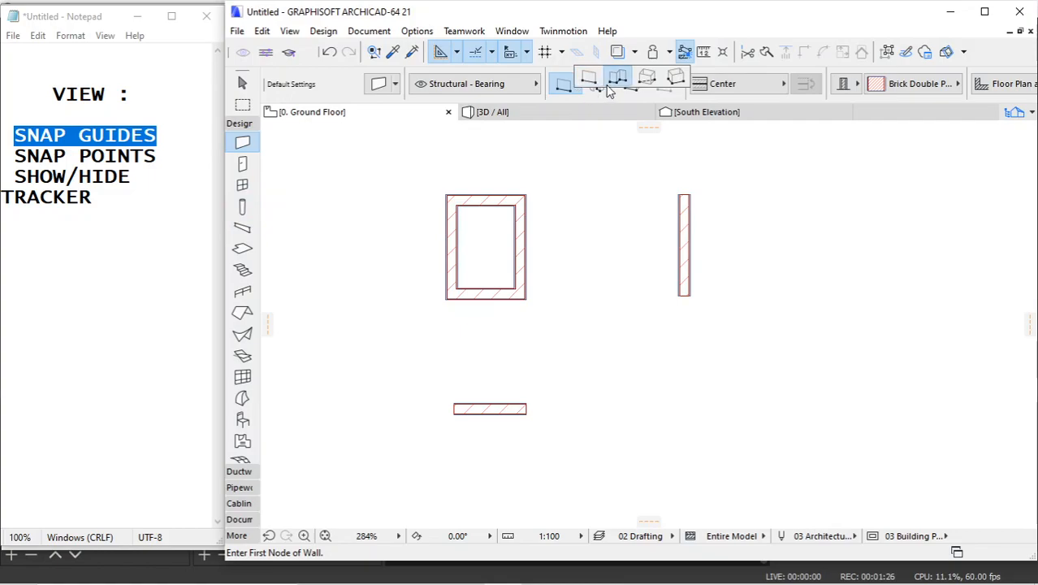
pyautogui.click(611, 85)
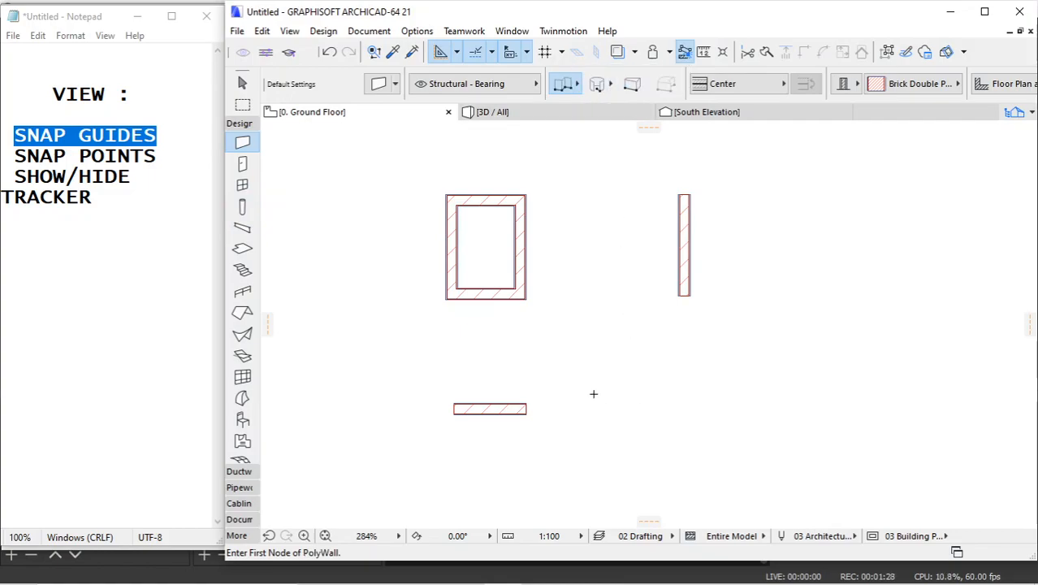
pyautogui.click(565, 371)
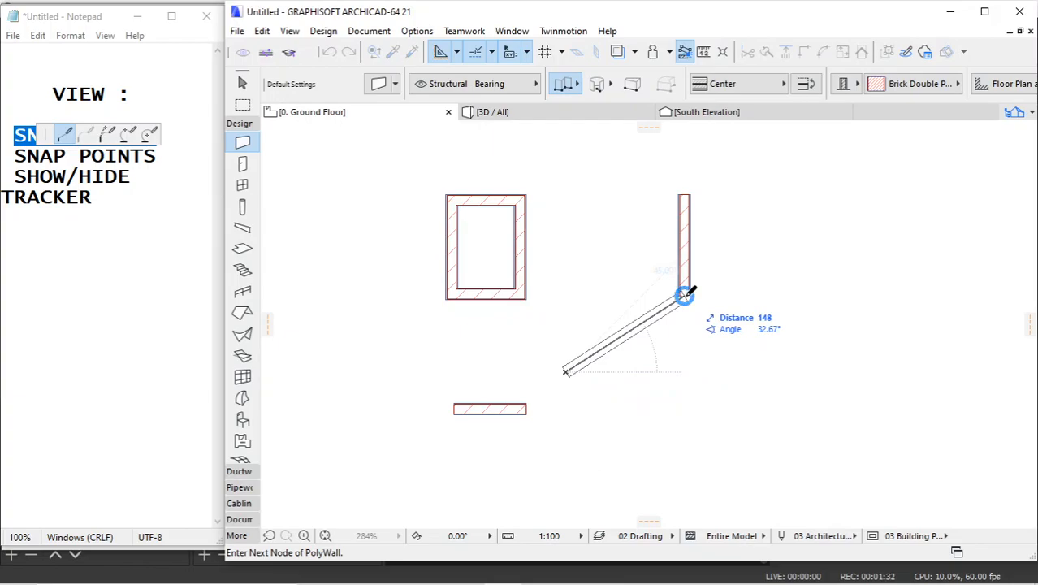
pyautogui.click(685, 371)
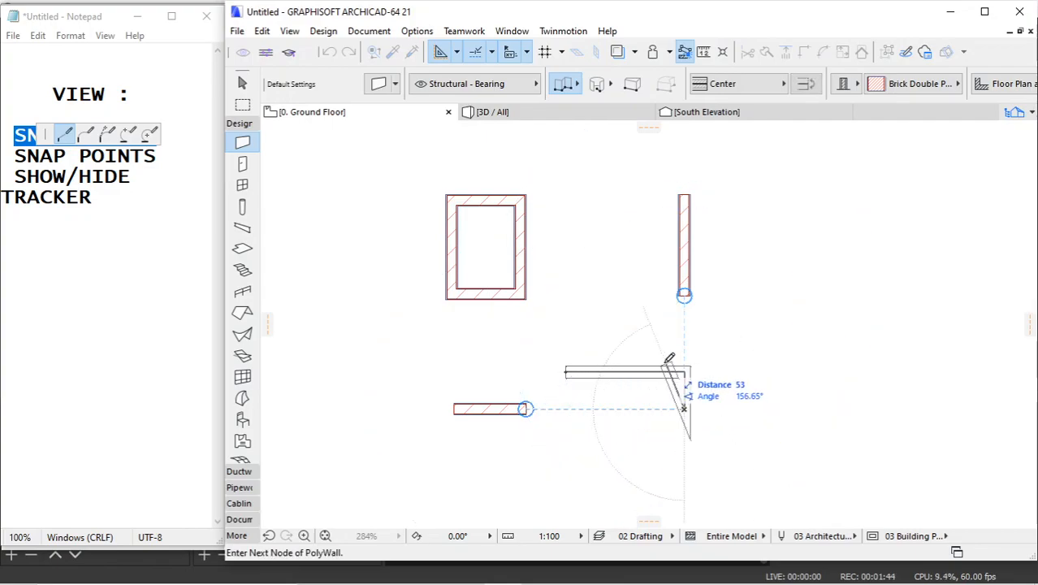
pyautogui.rightClick(640, 311)
pyautogui.click(675, 431)
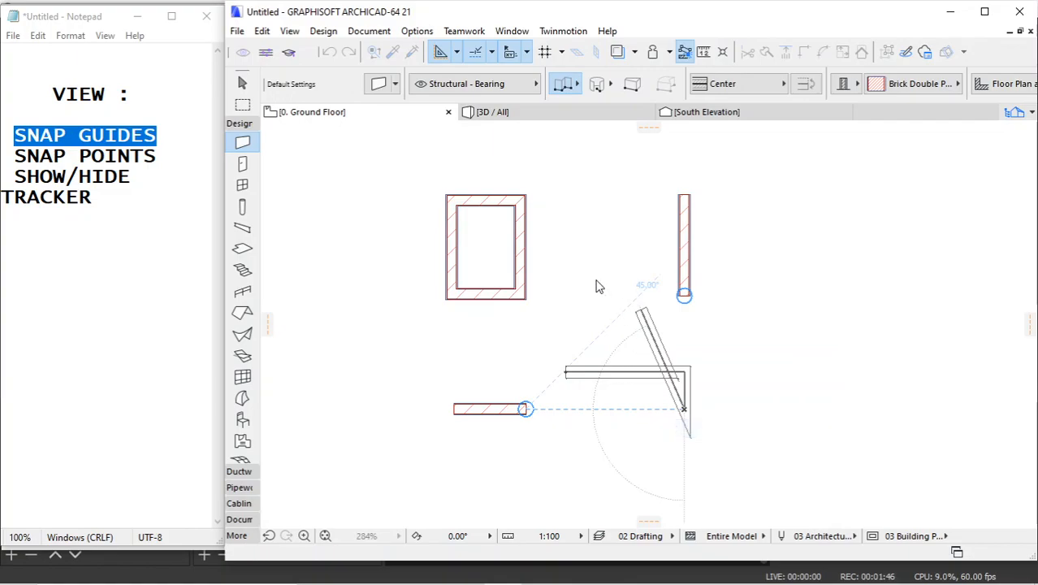
# Step: Draw a square of about 78 per side with the rotated rectangle Line method, its upper edge level with the vertical wall's top
pyautogui.scroll(-3, 597, 283)
pyautogui.scroll(3, 637, 277)
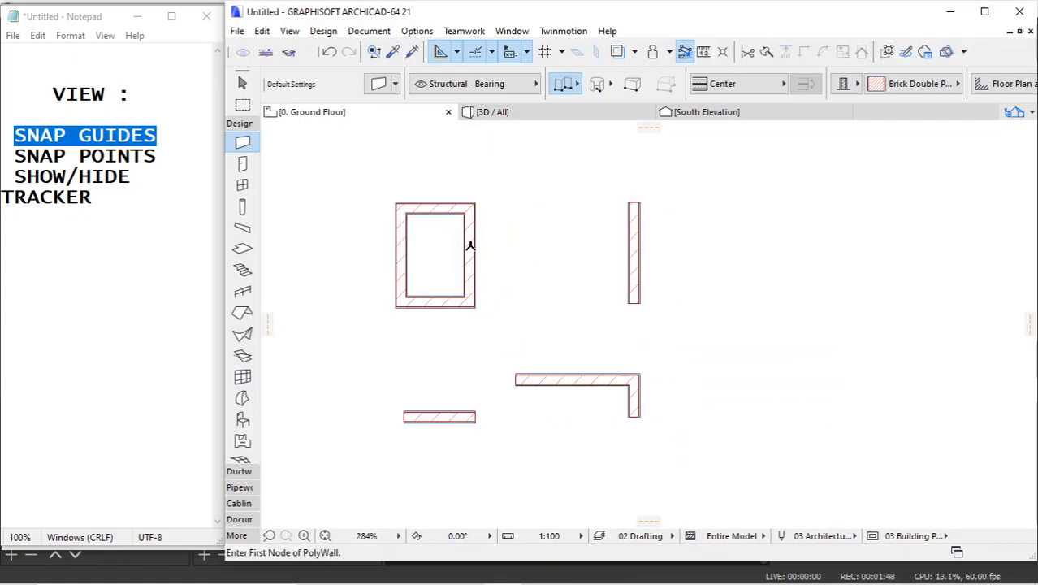
pyautogui.moveTo(527, 254); pyautogui.dragTo(567, 256, button='middle')
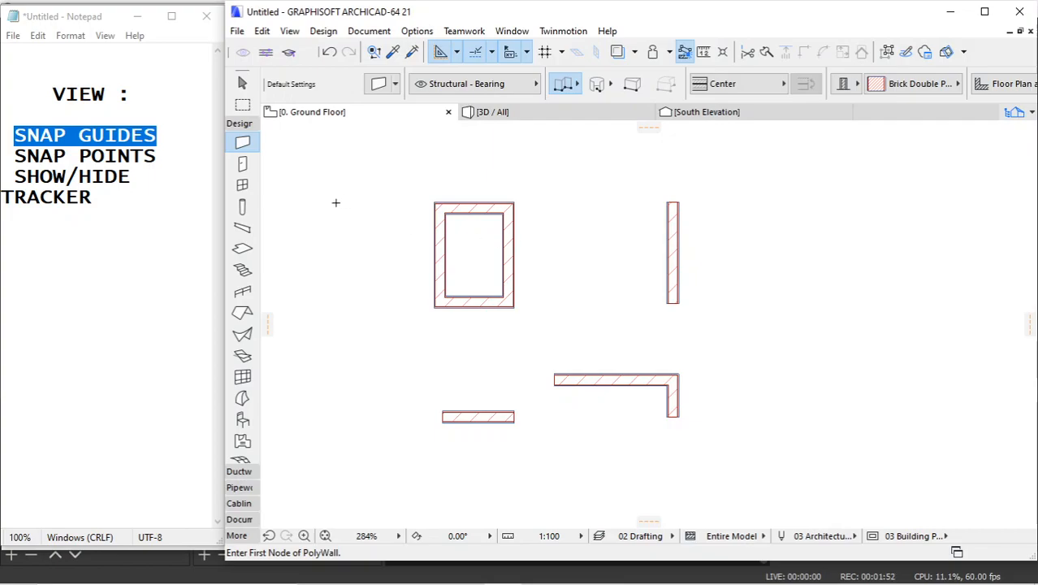
pyautogui.click(240, 520)
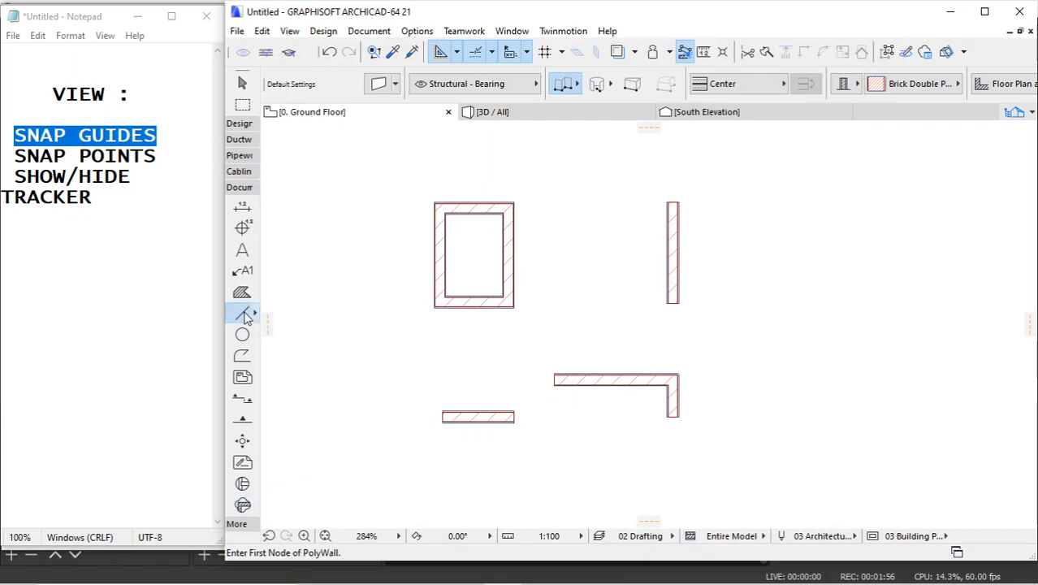
pyautogui.click(242, 314)
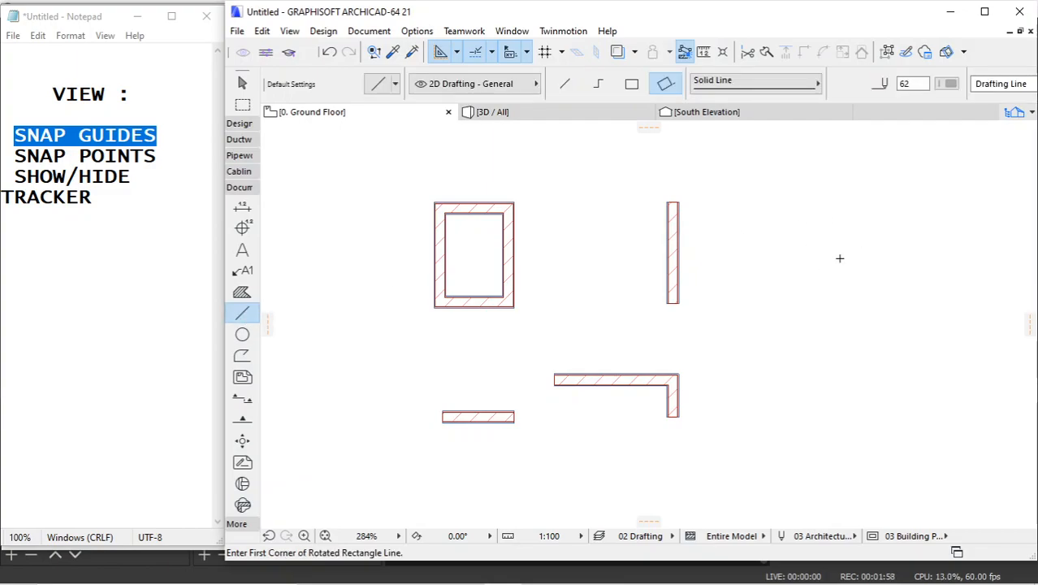
pyautogui.click(883, 276)
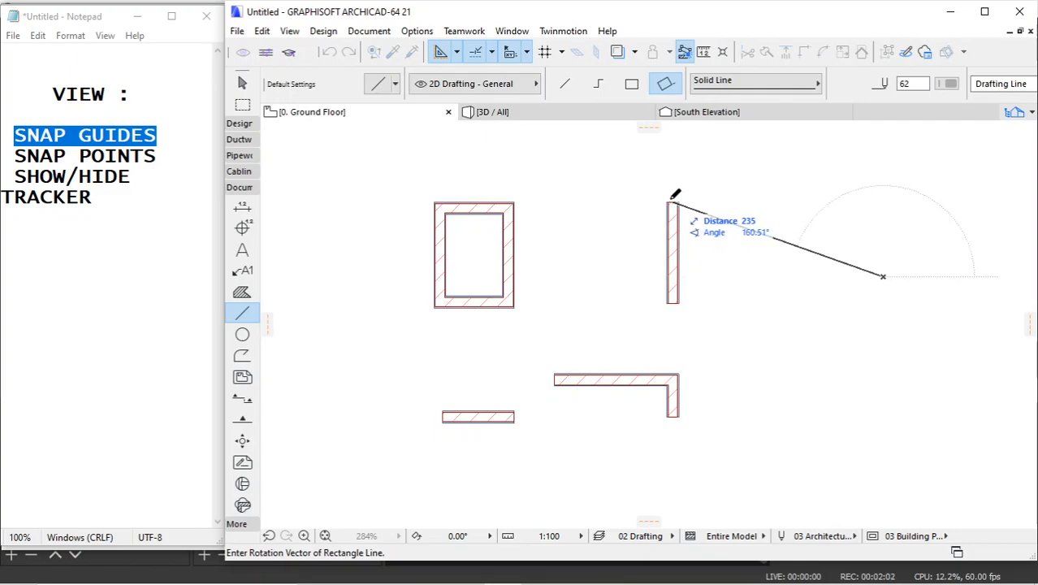
pyautogui.moveTo(672, 201)
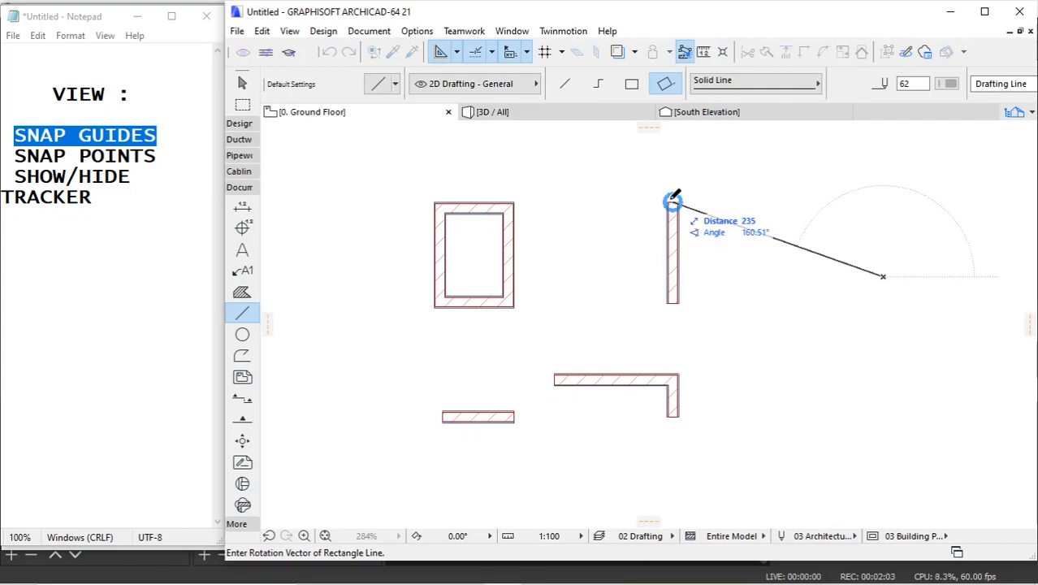
pyautogui.click(884, 199)
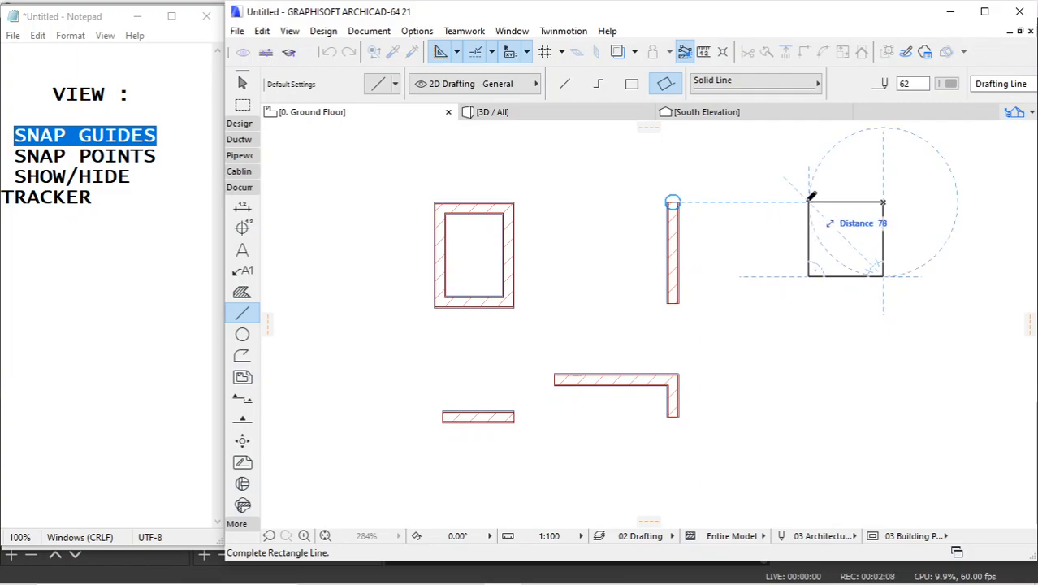
pyautogui.click(809, 196)
pyautogui.scroll(1, 818, 213)
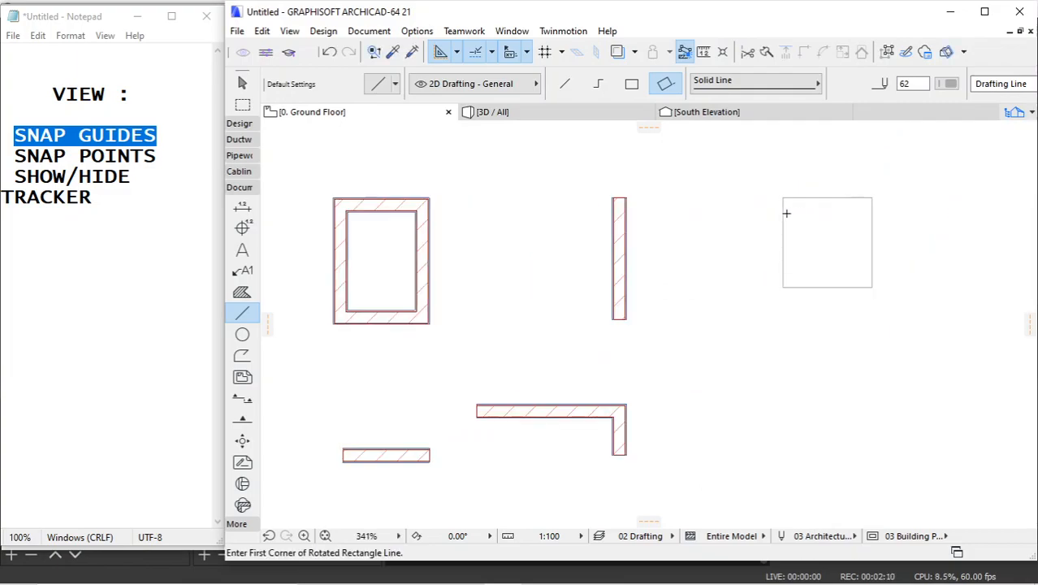
# Step: Draw a single horizontal line about 66 long below the square, ending it in line with the square's lower-left corner
pyautogui.click(564, 84)
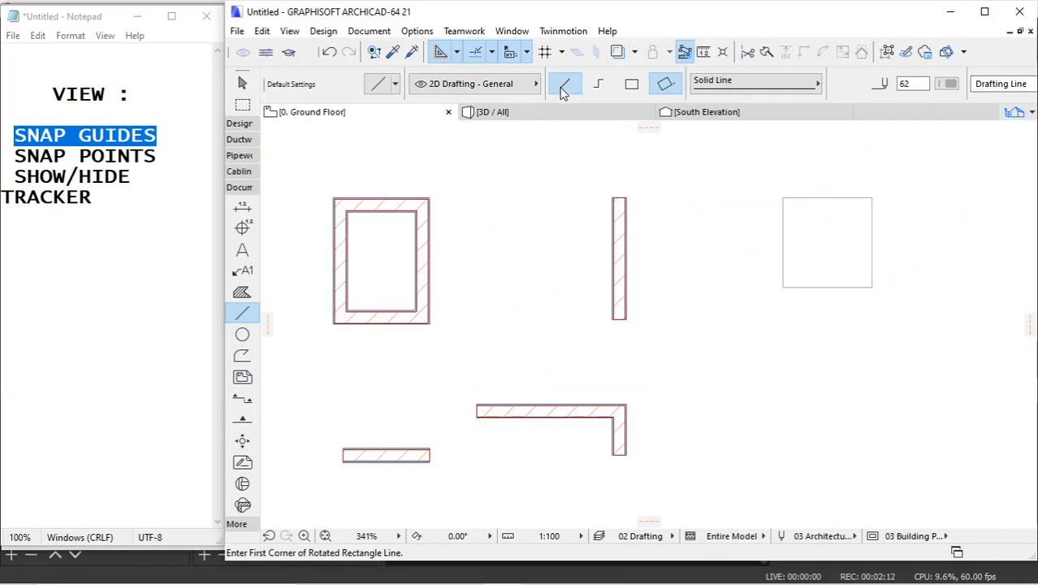
pyautogui.click(706, 364)
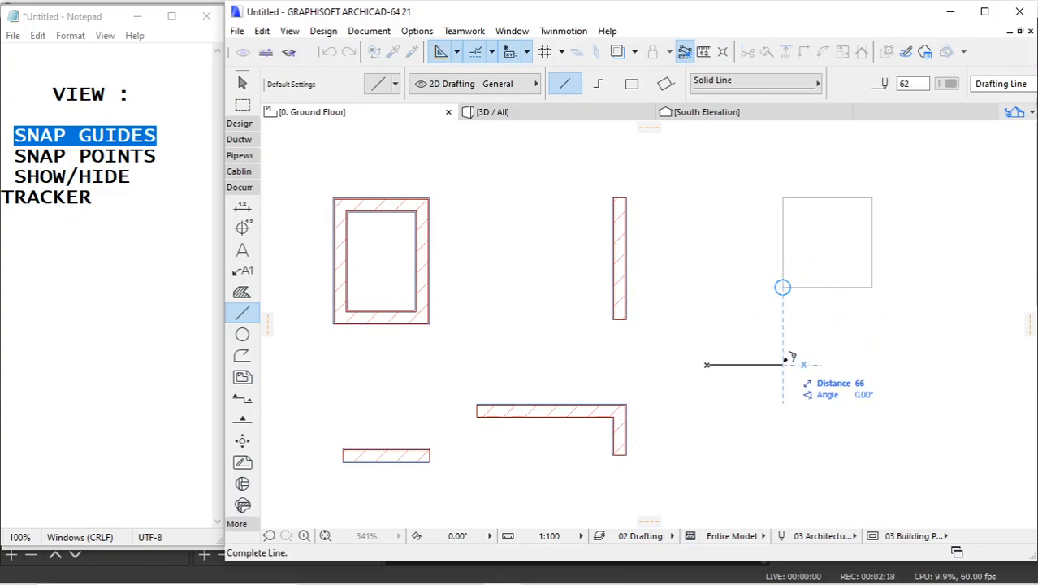
pyautogui.click(784, 359)
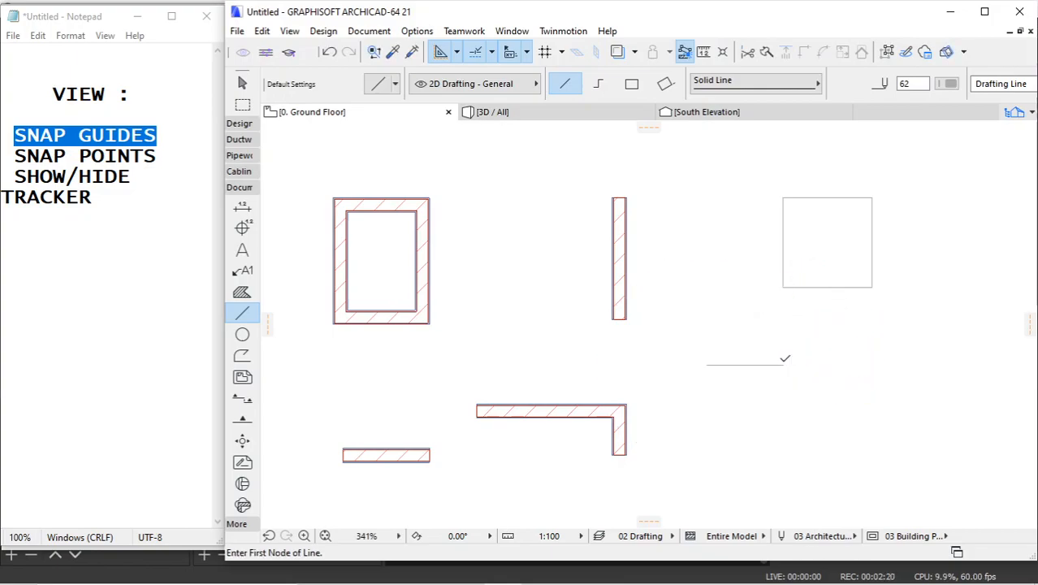
# Step: Turn off Snap Guides and draw another horizontal line between the square and the previous line, ending near the square's left edge line
pyautogui.click(294, 32)
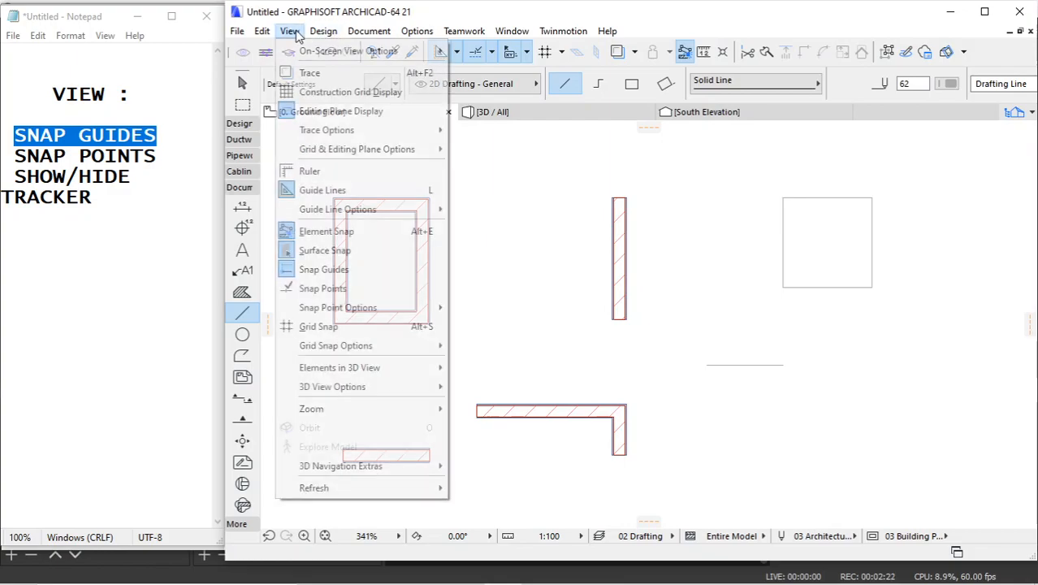
pyautogui.click(325, 270)
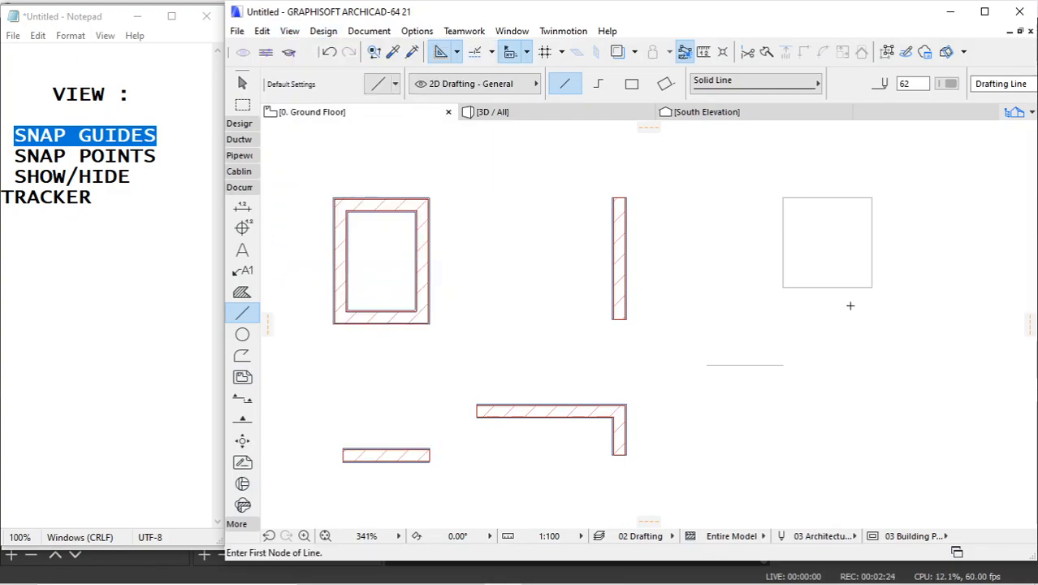
pyautogui.click(682, 333)
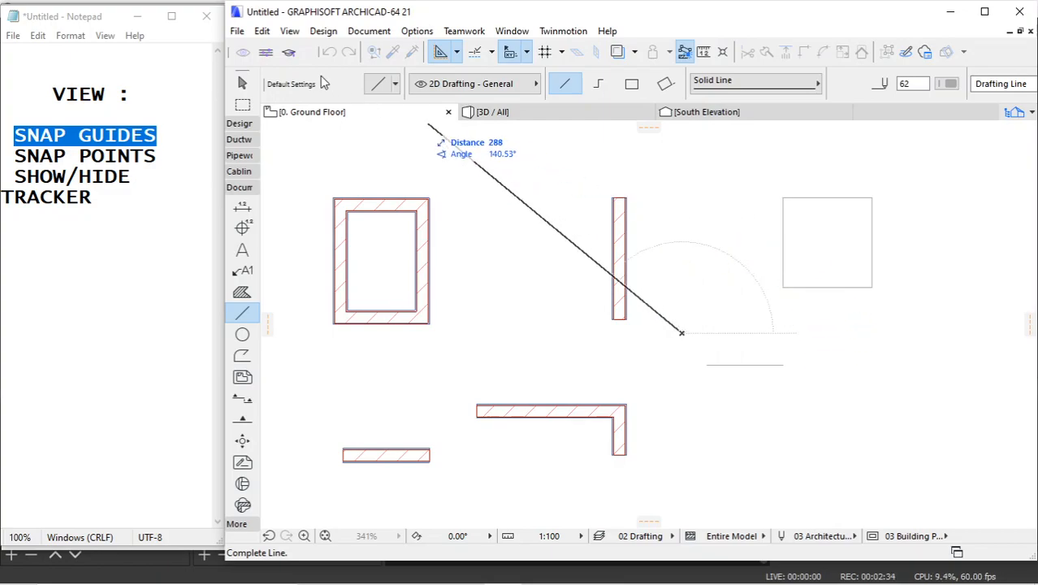
pyautogui.click(290, 31)
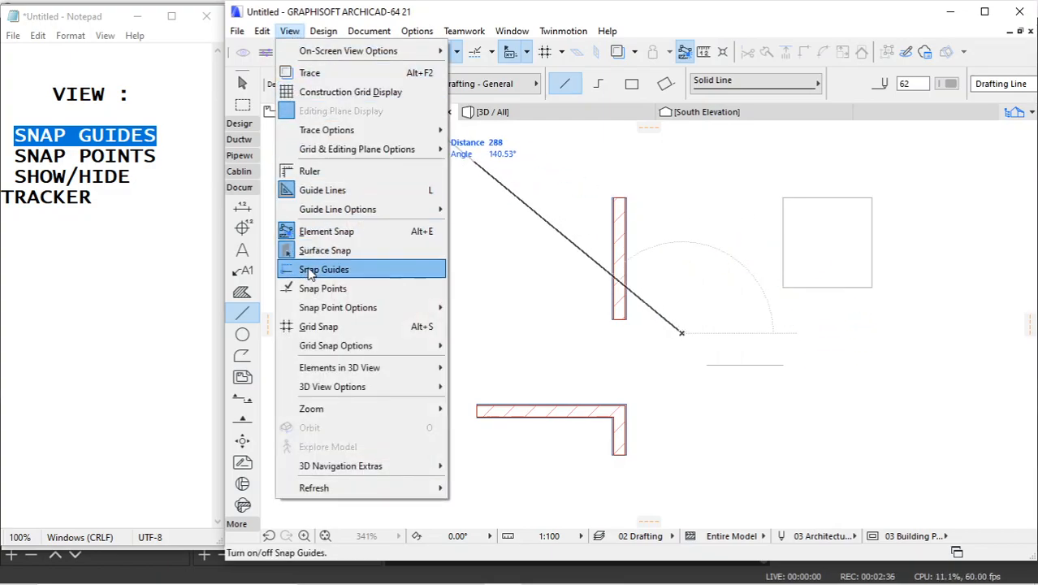
pyautogui.click(317, 202)
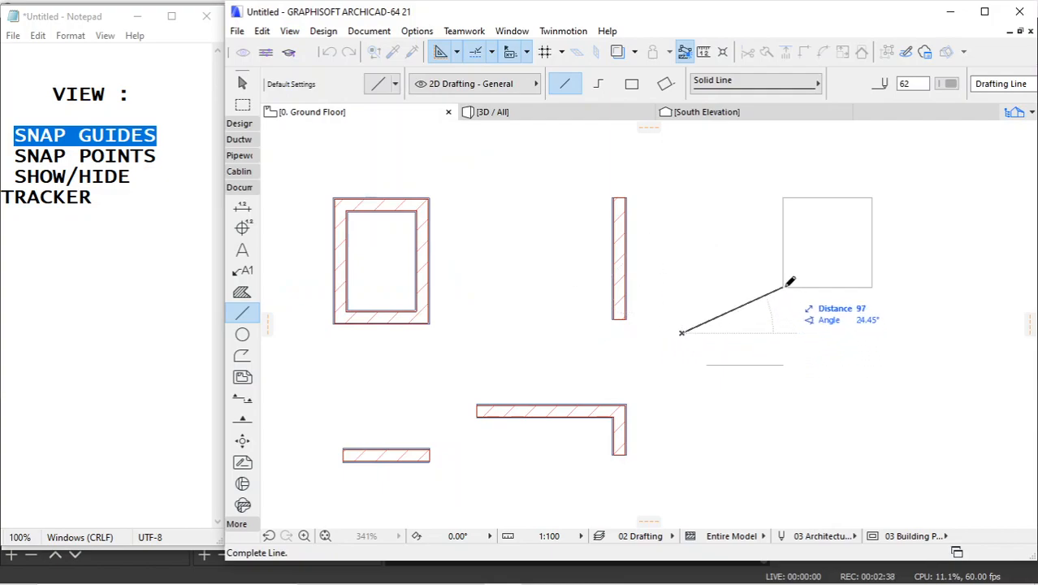
pyautogui.click(784, 331)
pyautogui.scroll(-1, 818, 324)
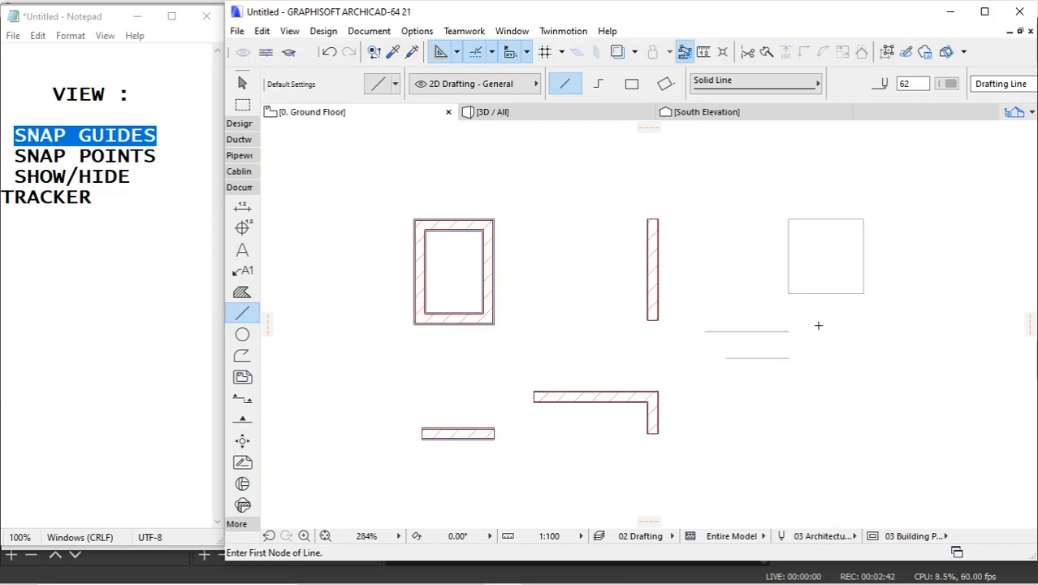
# Step: Select all the walls and lines on the ground floor plan and delete them
pyautogui.press('Escape')
pyautogui.moveTo(316, 168); pyautogui.dragTo(926, 499)
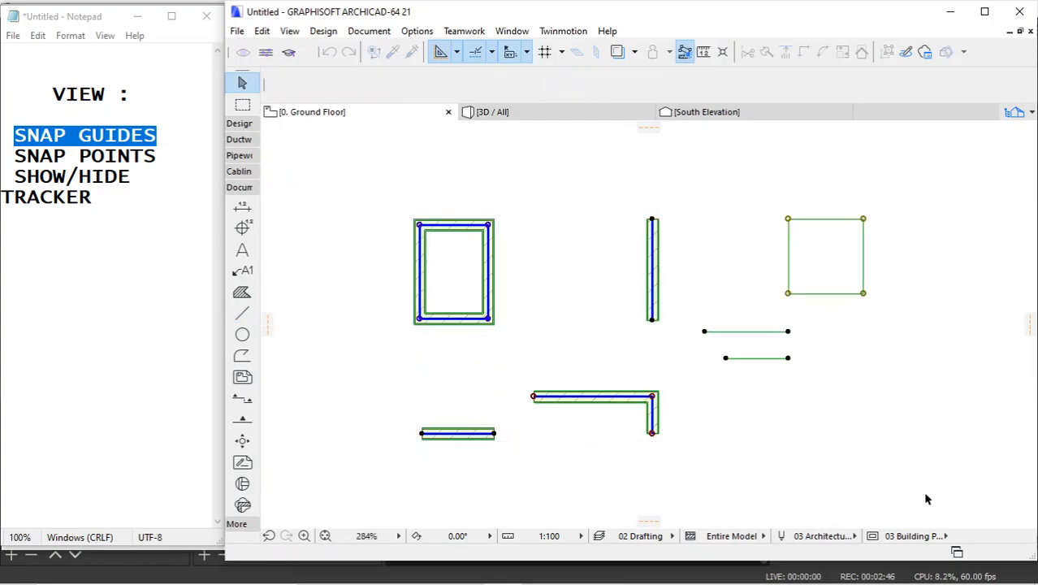
pyautogui.press('Delete')
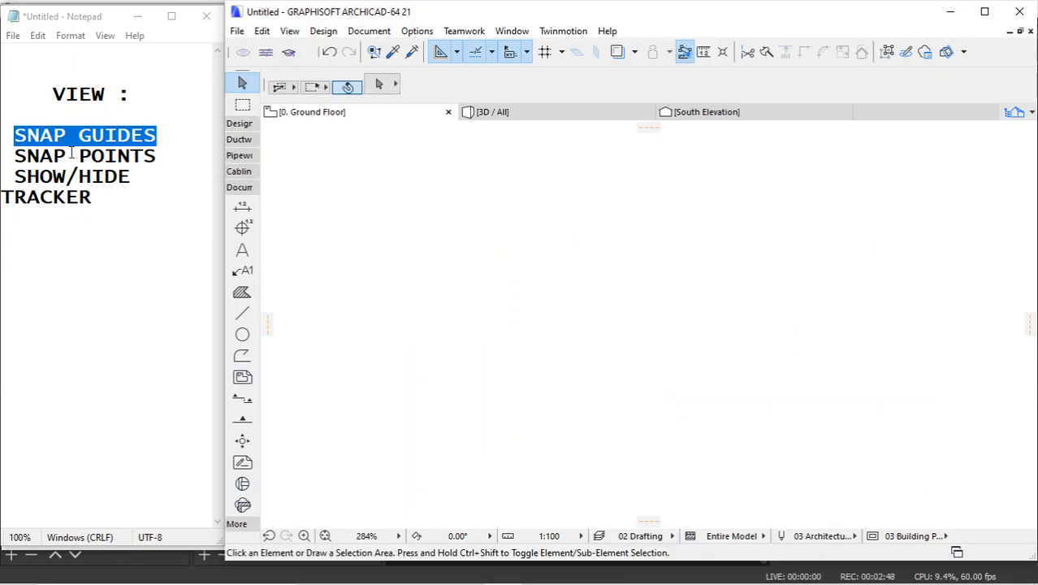
# Step: Switch to Notepad and highlight the SNAP POINTS entry in the topic list
pyautogui.click(14, 155)
pyautogui.moveTo(13, 156); pyautogui.dragTo(146, 156)
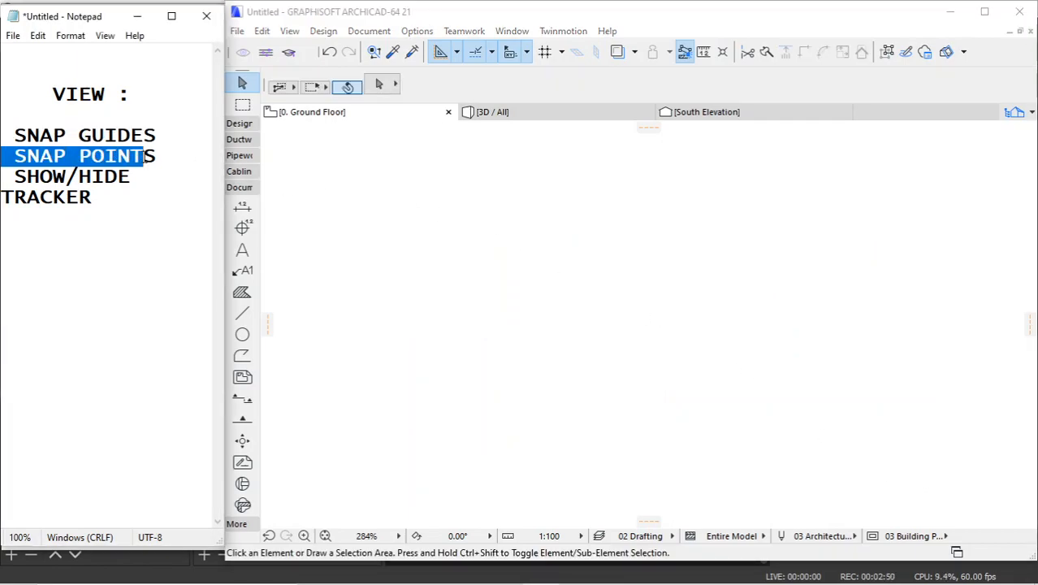
pyautogui.click(160, 156)
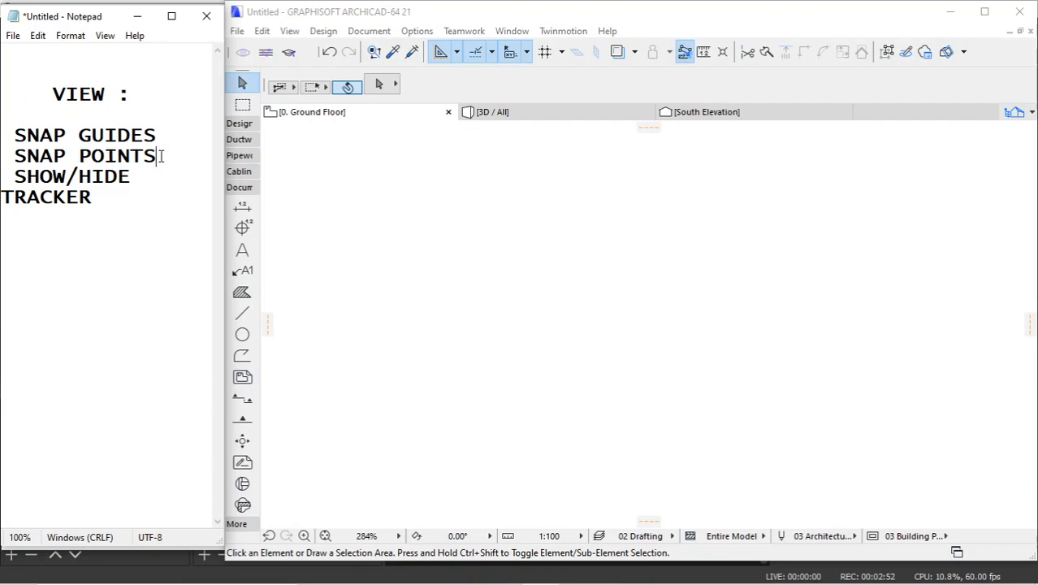
pyautogui.moveTo(159, 155); pyautogui.dragTo(15, 149)
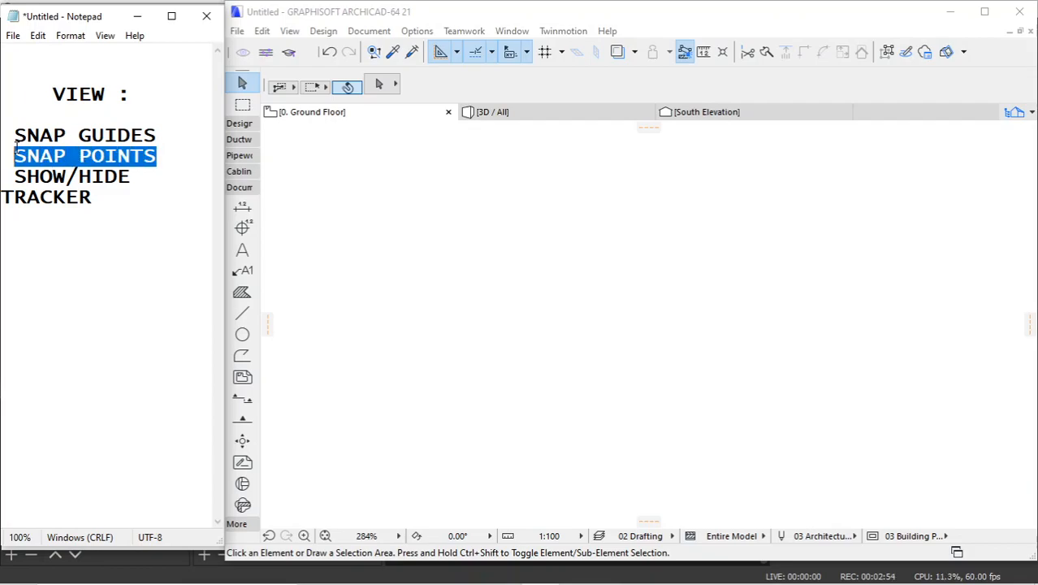
pyautogui.click(171, 135)
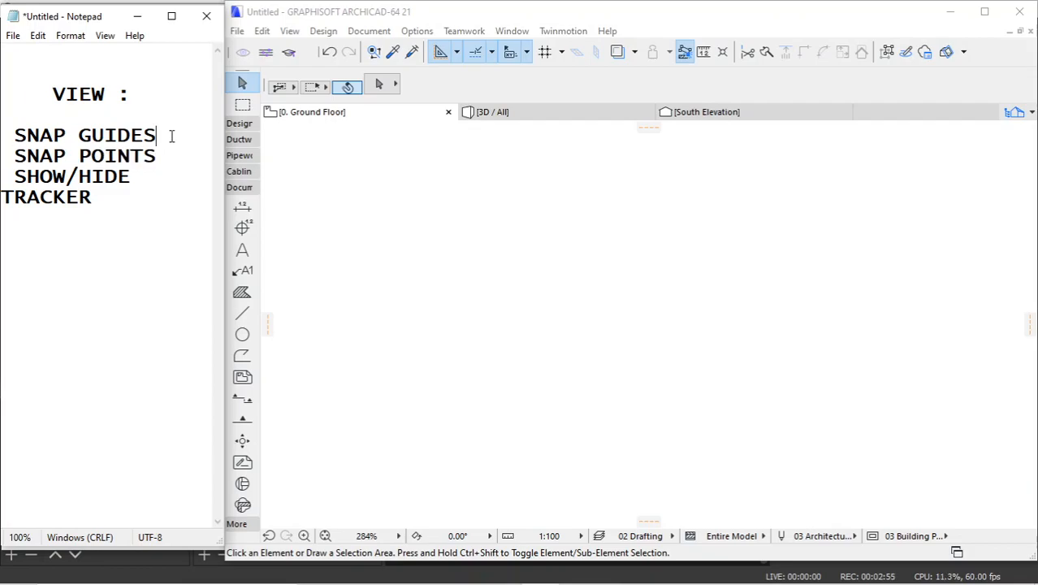
# Step: Return to Archicad, turn on Snap Points and review the available snap point options
pyautogui.click(291, 38)
pyautogui.click(291, 34)
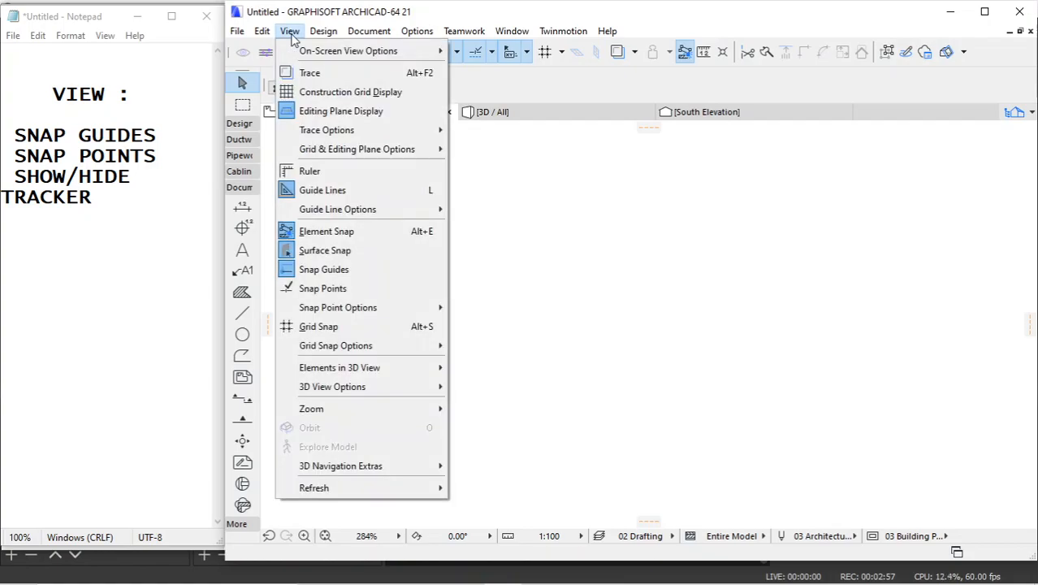
pyautogui.click(329, 291)
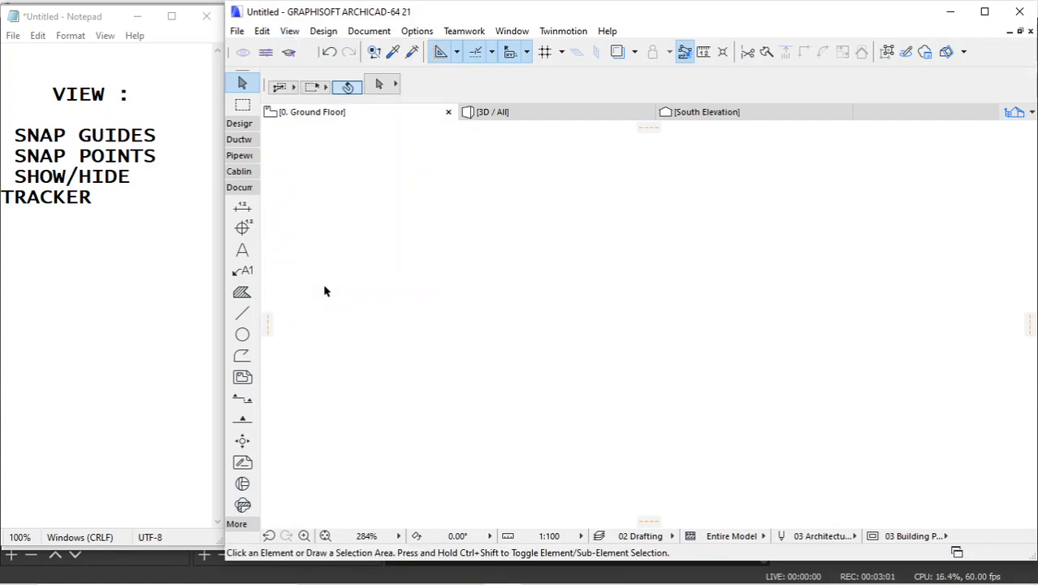
pyautogui.click(491, 54)
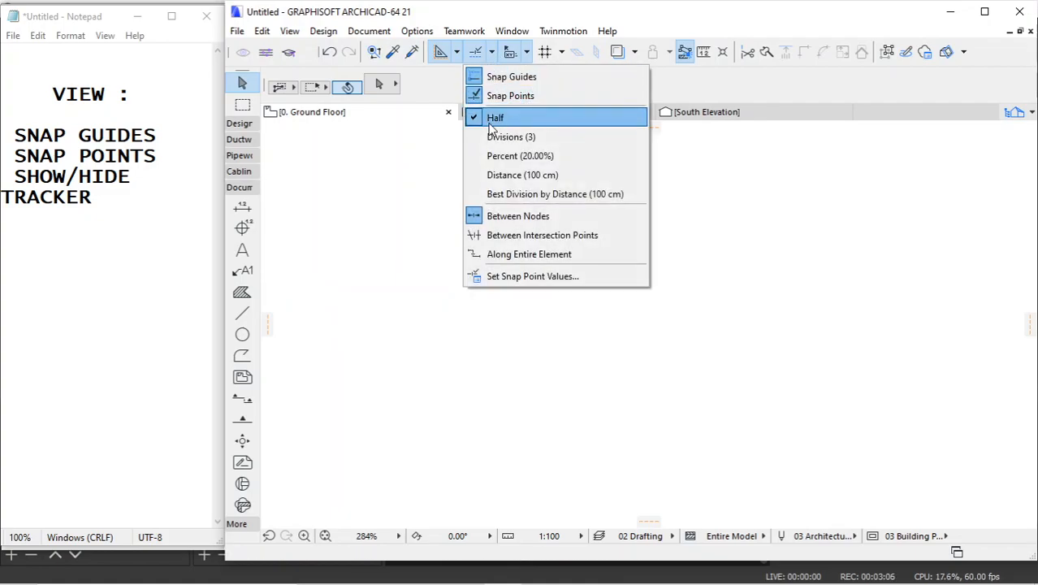
pyautogui.click(347, 135)
pyautogui.click(290, 31)
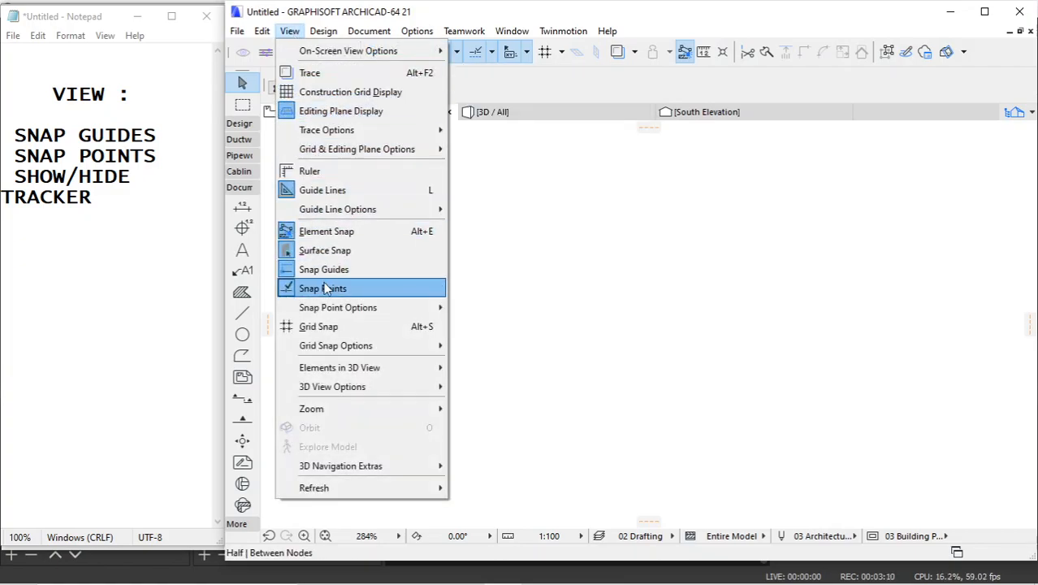
pyautogui.moveTo(341, 308)
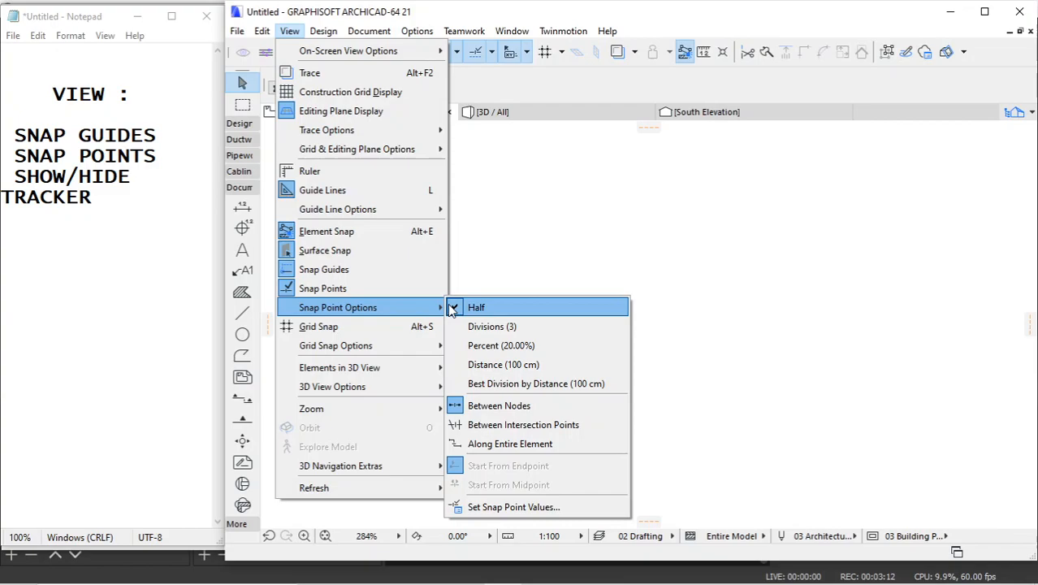
pyautogui.click(544, 197)
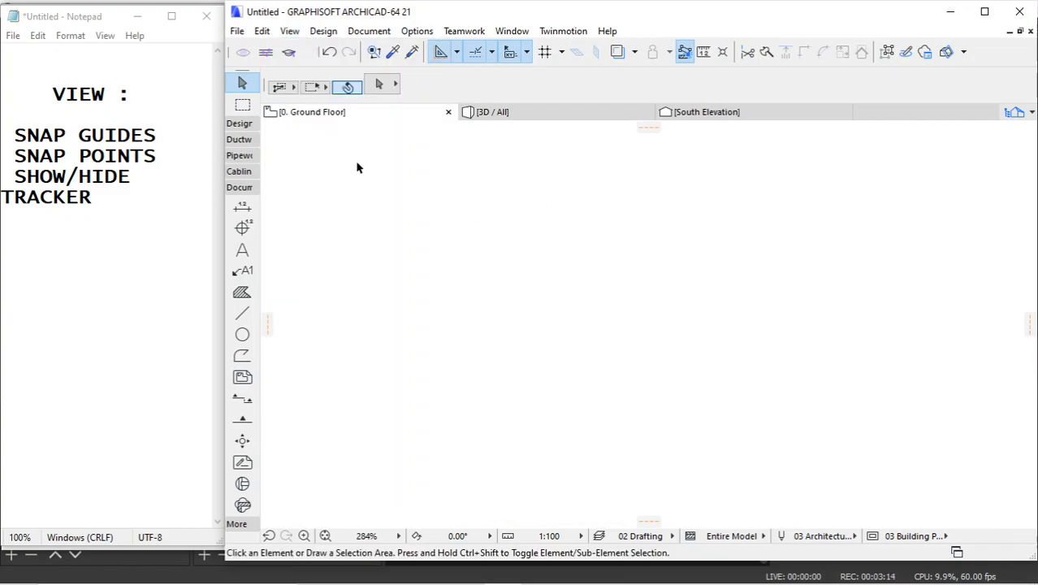
# Step: Draw a single horizontal line 100 long in the empty floor plan
pyautogui.click(242, 313)
pyautogui.click(490, 275)
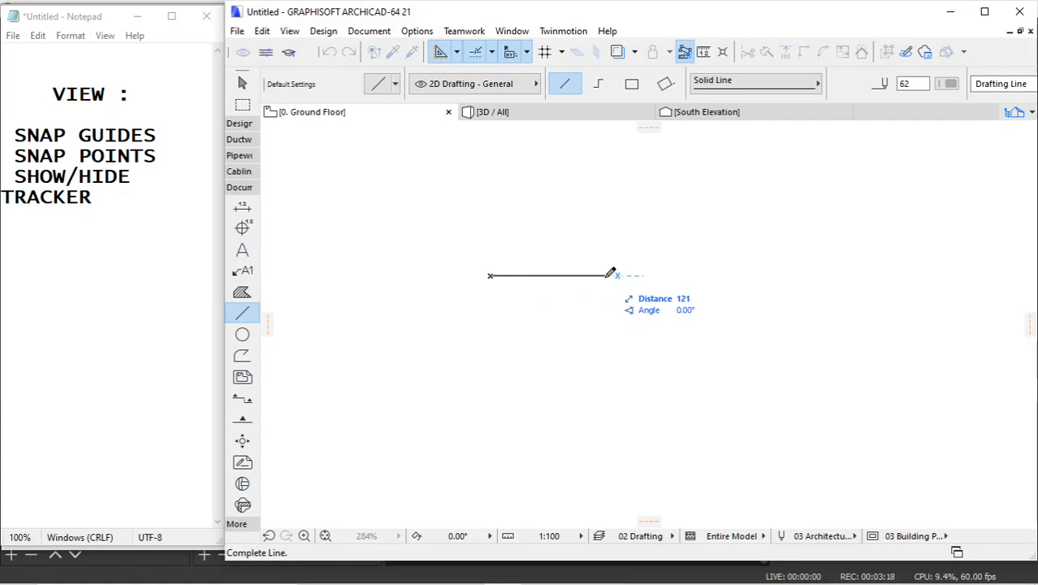
pyautogui.write('100')
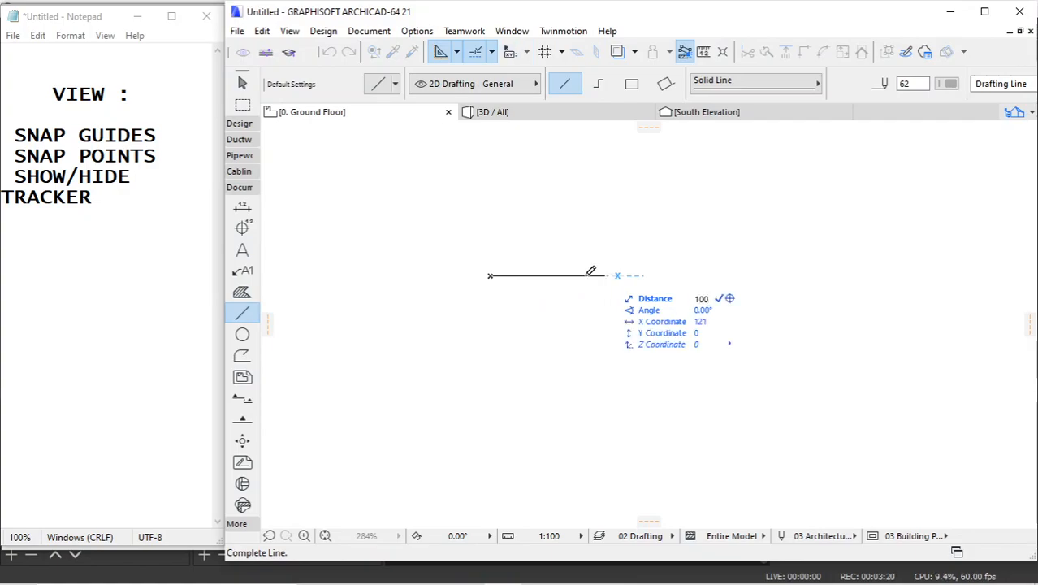
pyautogui.press('Return')
pyautogui.scroll(4, 560, 249)
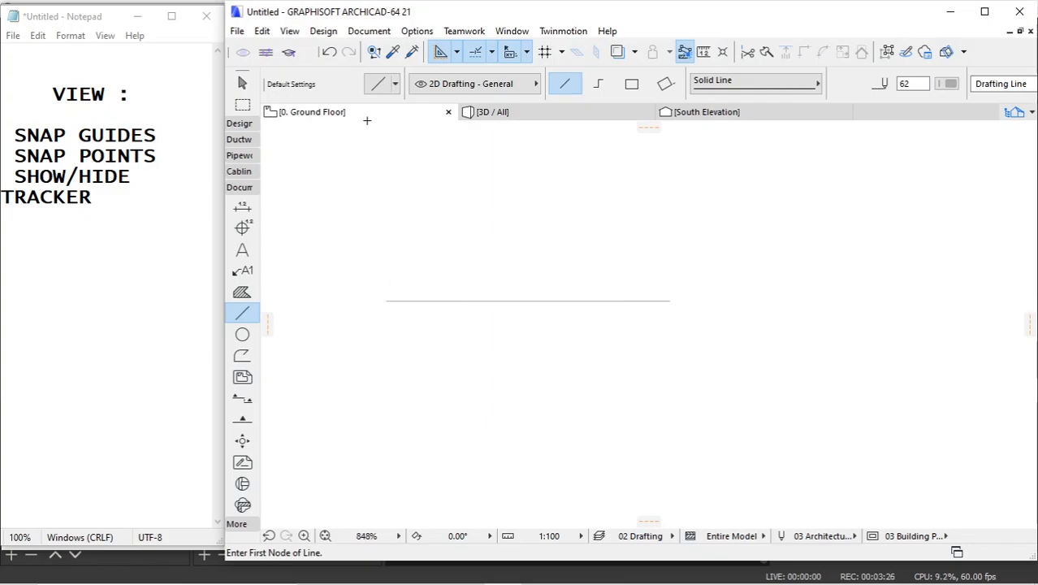
# Step: Add a linear dimension between the line's two endpoints, placing it above the line
pyautogui.click(242, 206)
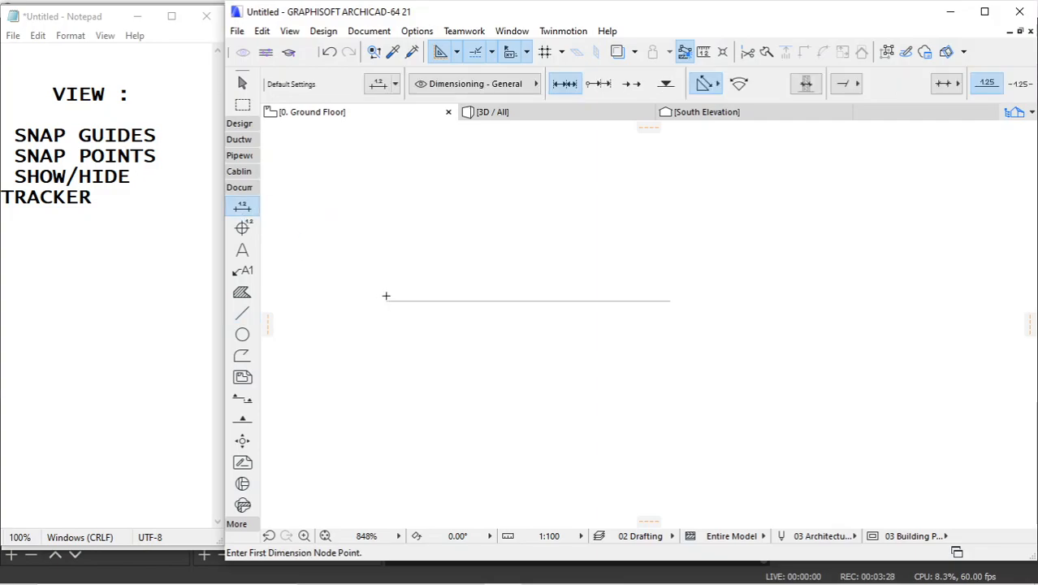
pyautogui.click(387, 300)
pyautogui.click(670, 301)
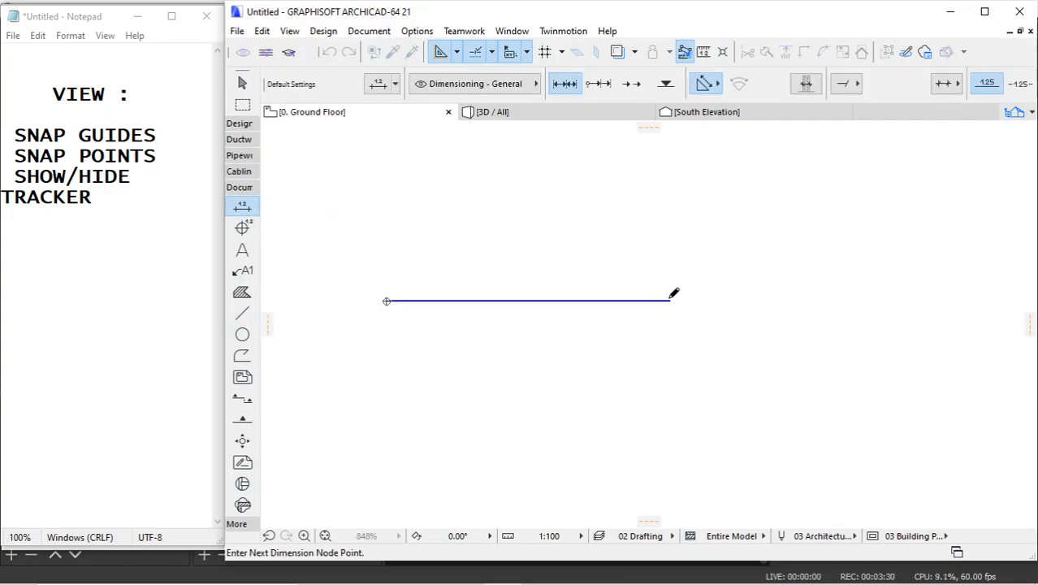
pyautogui.rightClick(743, 218)
pyautogui.click(758, 322)
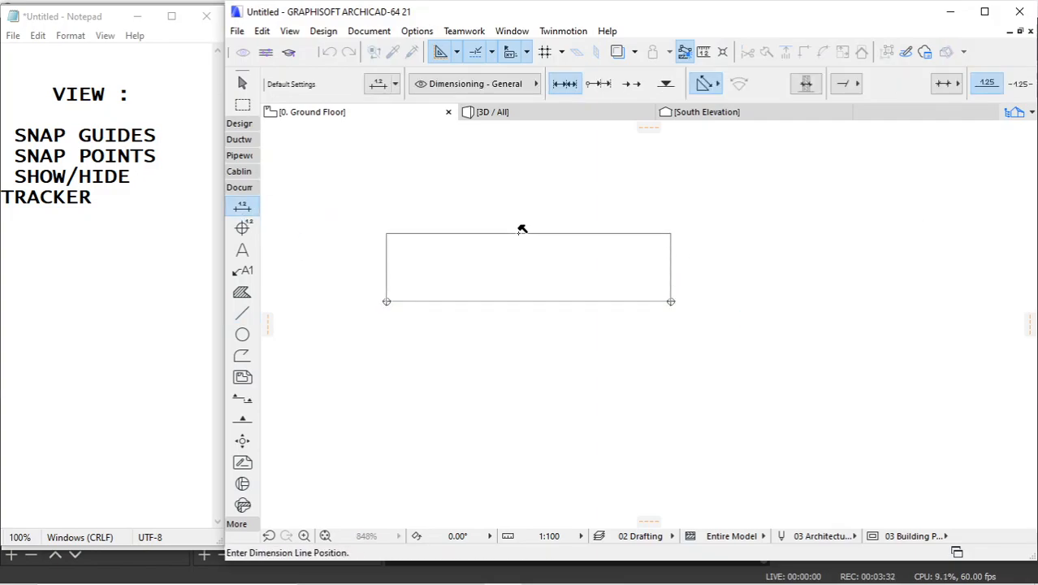
pyautogui.click(523, 231)
pyautogui.press('Escape')
# Step: Change the pen of the horizontal line to black pen 1
pyautogui.click(559, 300)
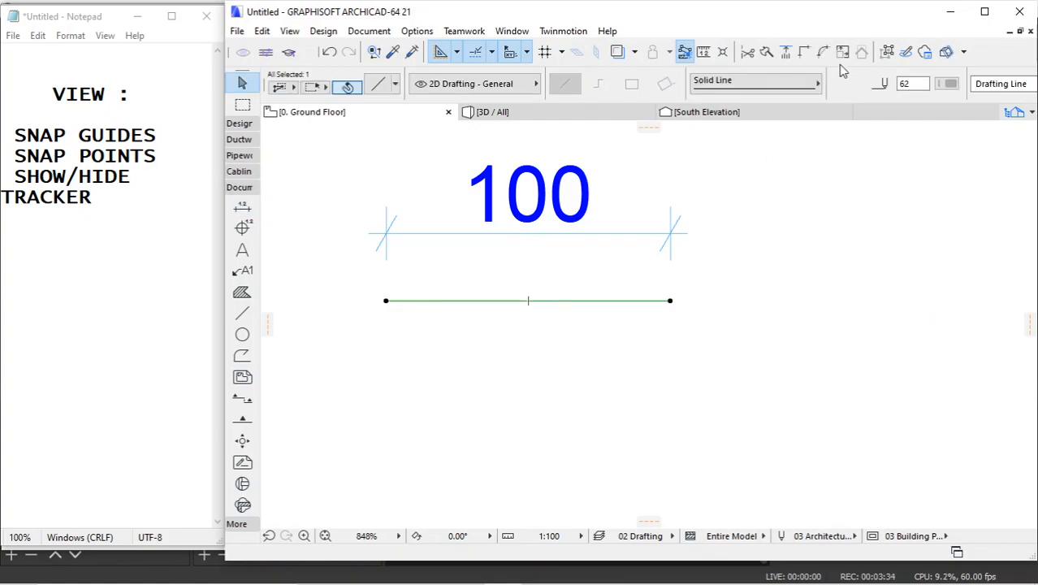
pyautogui.click(949, 83)
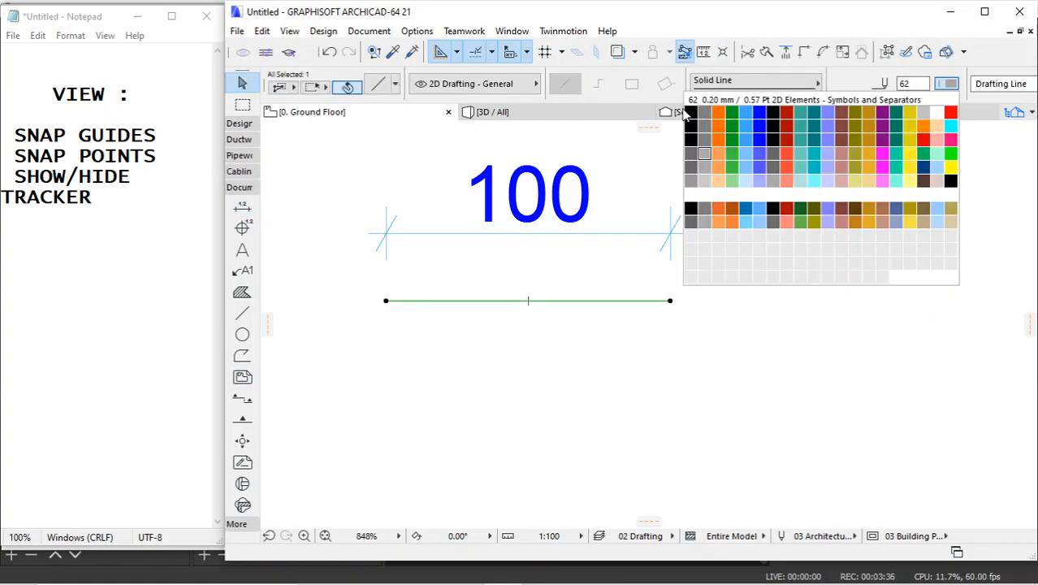
pyautogui.click(689, 112)
pyautogui.click(559, 286)
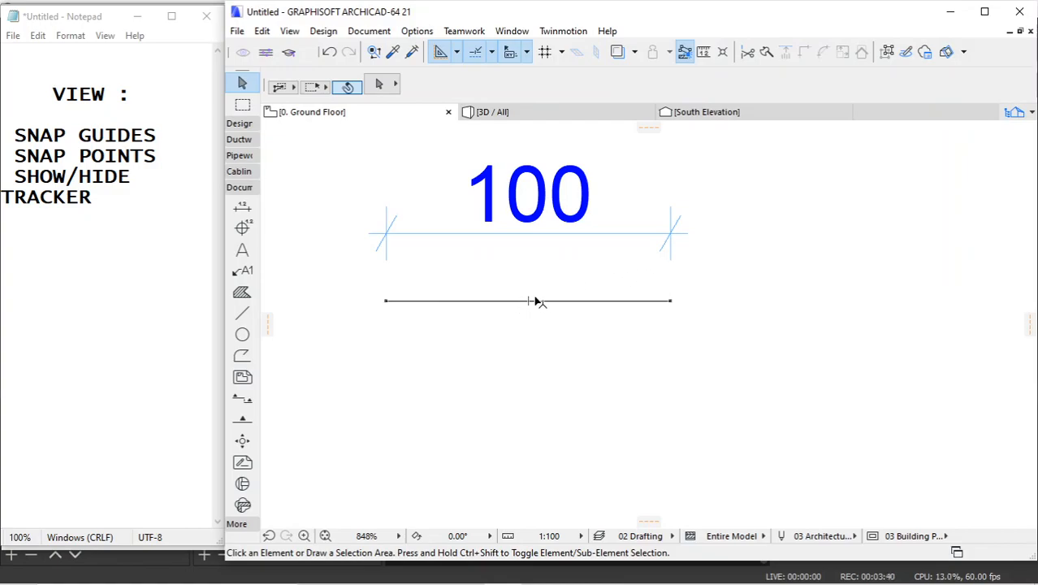
# Step: Review the Half snap point option, and dimension from the line's midpoint to its right endpoint, placing the dimension below the line
pyautogui.click(498, 50)
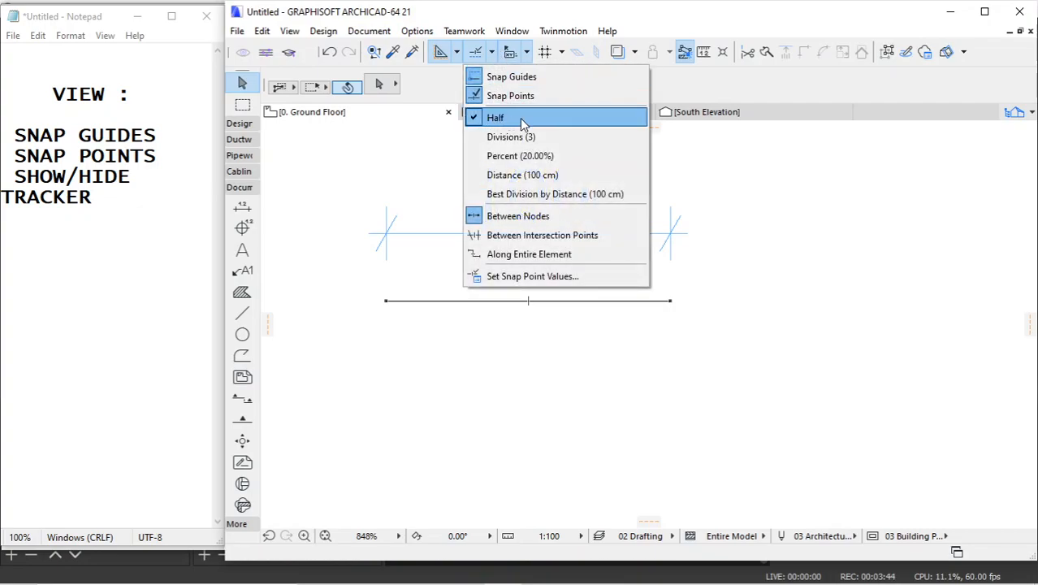
pyautogui.click(529, 314)
pyautogui.click(530, 305)
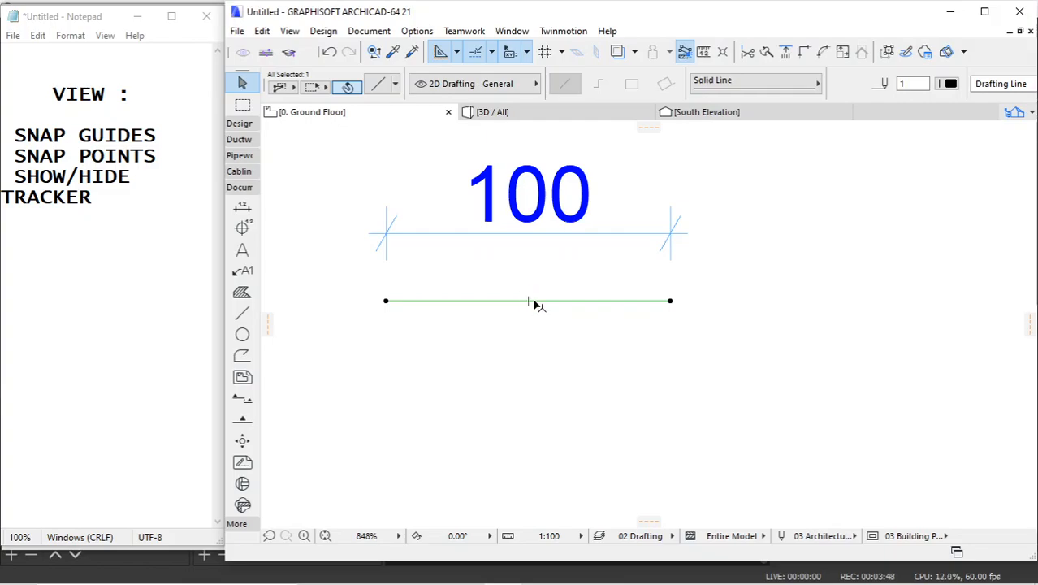
pyautogui.click(537, 333)
pyautogui.click(242, 207)
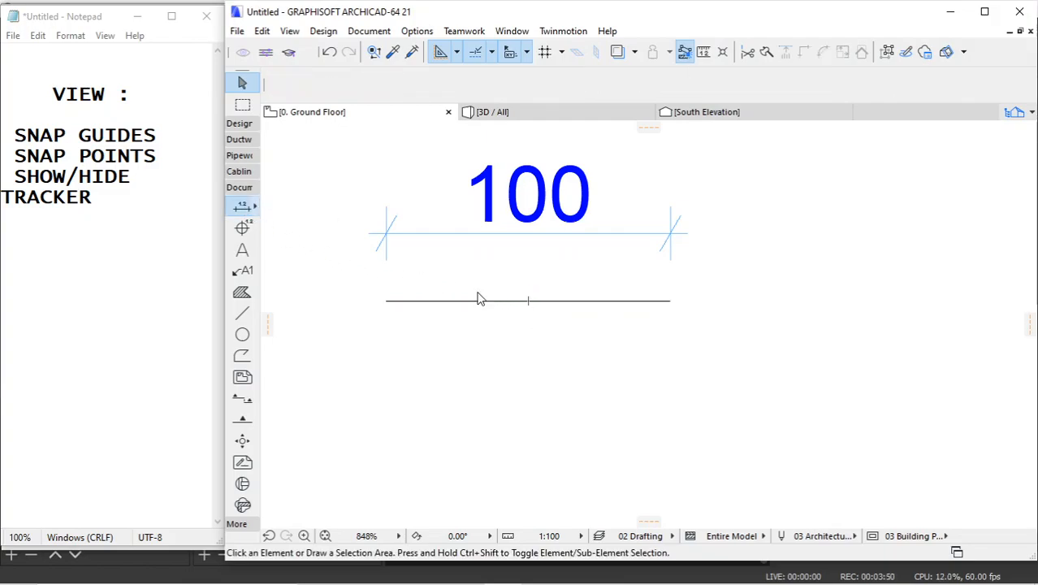
pyautogui.click(527, 299)
pyautogui.click(670, 301)
pyautogui.rightClick(735, 174)
pyautogui.click(763, 275)
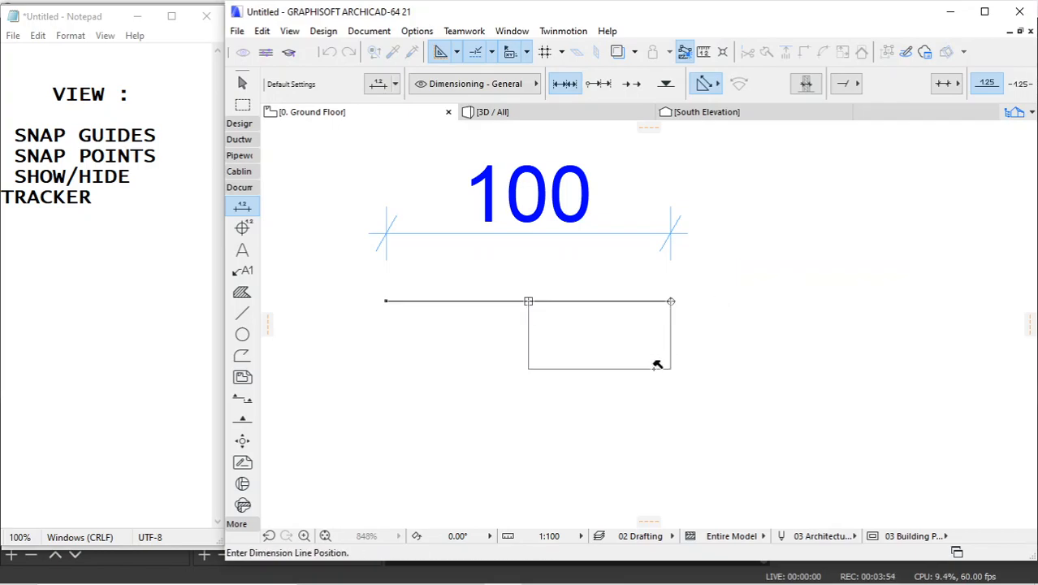
pyautogui.click(659, 369)
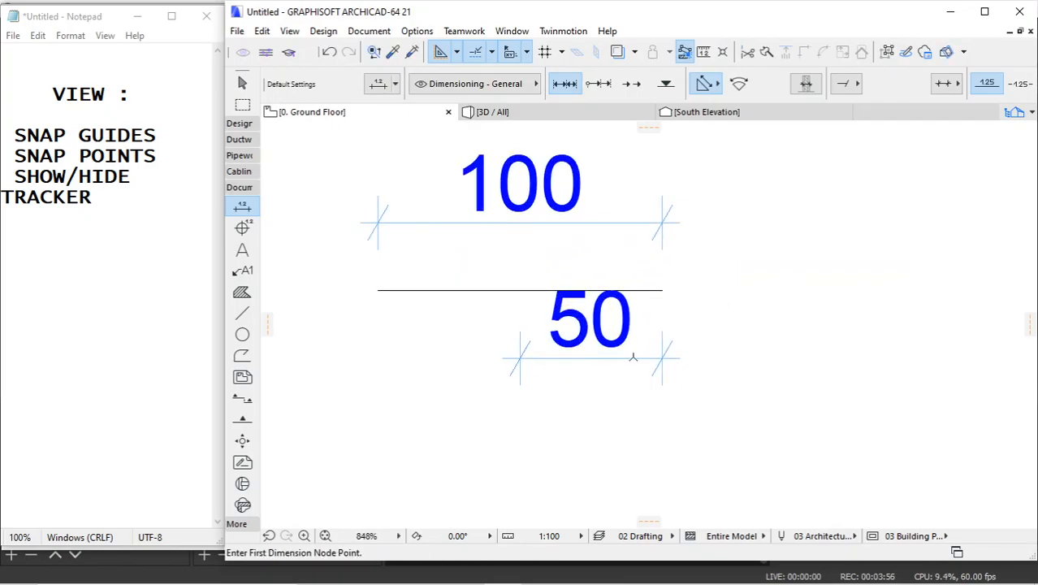
# Step: Set the text size of both linear dimensions to 1
pyautogui.keyDown('shift'); pyautogui.click(638, 360); pyautogui.keyUp('shift')
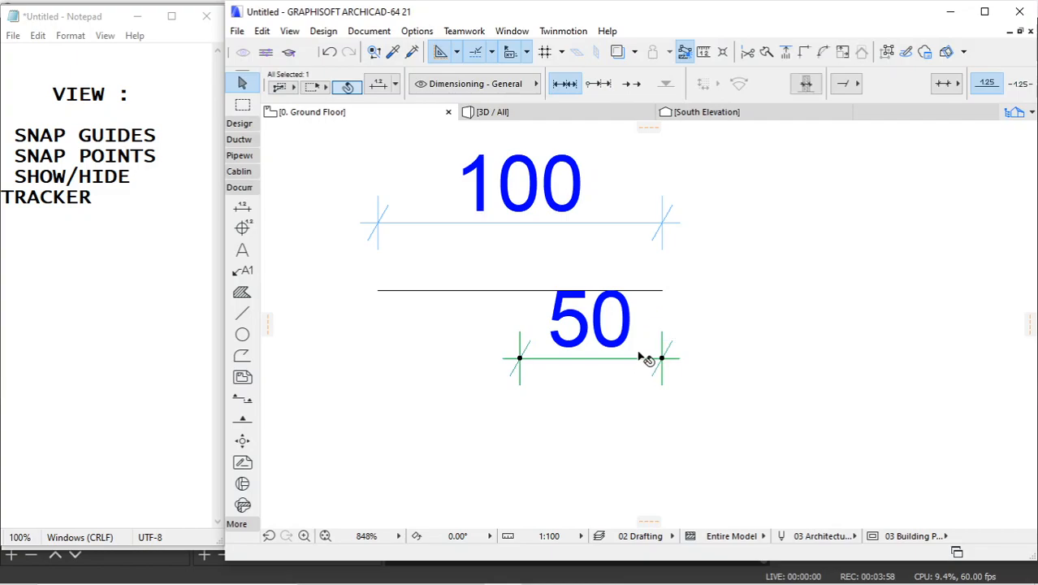
pyautogui.keyDown('shift'); pyautogui.click(614, 224); pyautogui.keyUp('shift')
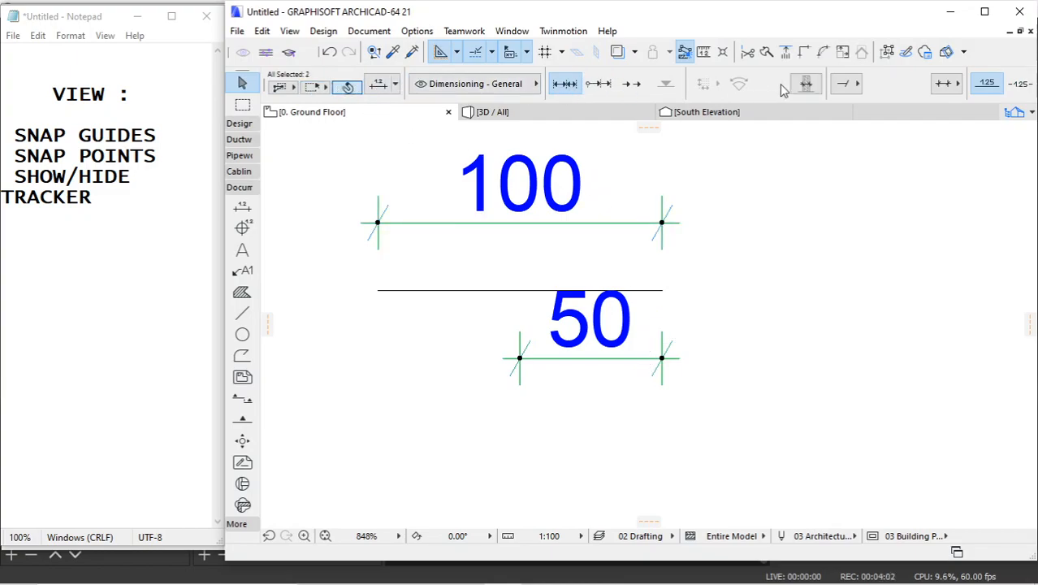
pyautogui.scroll(-5, 784, 90)
pyautogui.moveTo(718, 84); pyautogui.dragTo(672, 90)
pyautogui.write('1')
pyautogui.press('Return')
# Step: Reselect both linear dimensions and set their marker size to 0.50 mm
pyautogui.click(718, 134)
pyautogui.click(627, 223)
pyautogui.keyDown('shift'); pyautogui.click(636, 358); pyautogui.keyUp('shift')
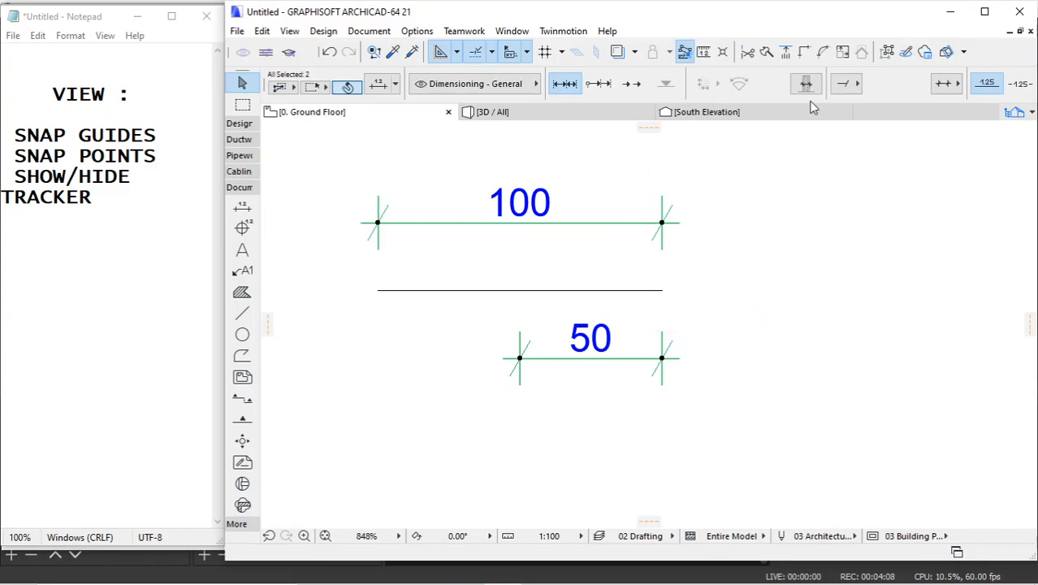
pyautogui.click(393, 85)
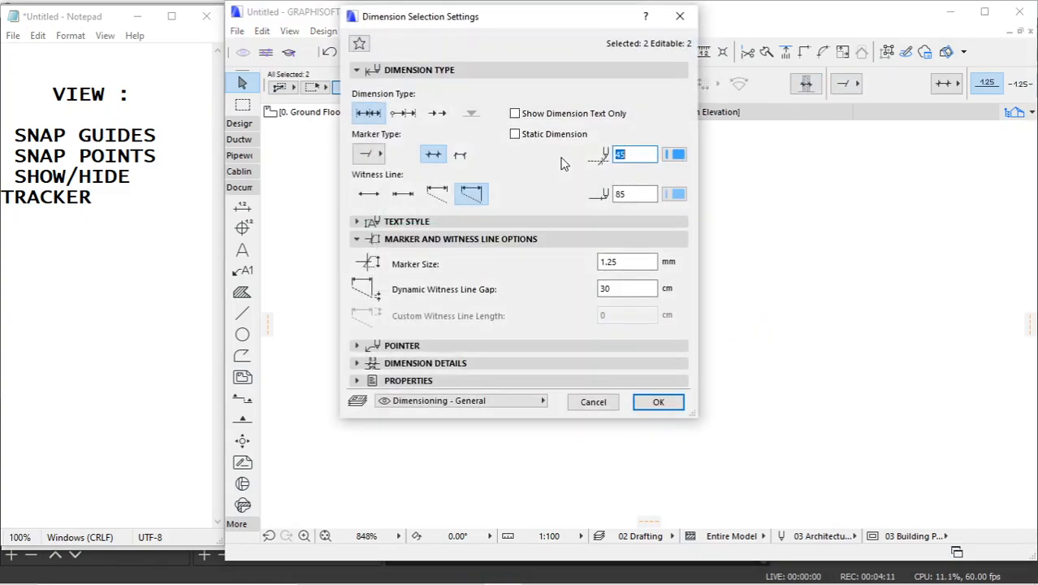
pyautogui.doubleClick(624, 264)
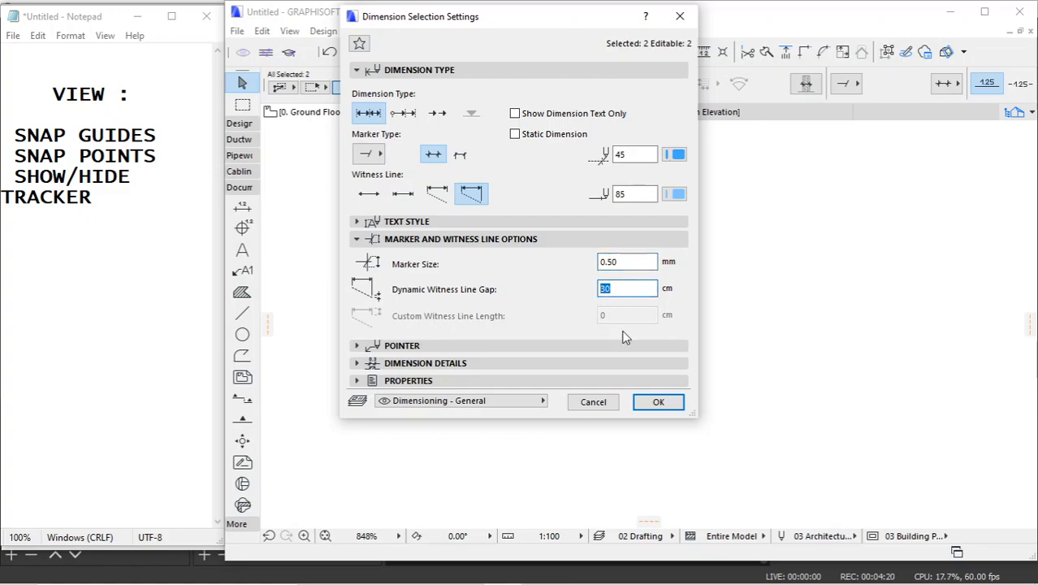
pyautogui.click(657, 401)
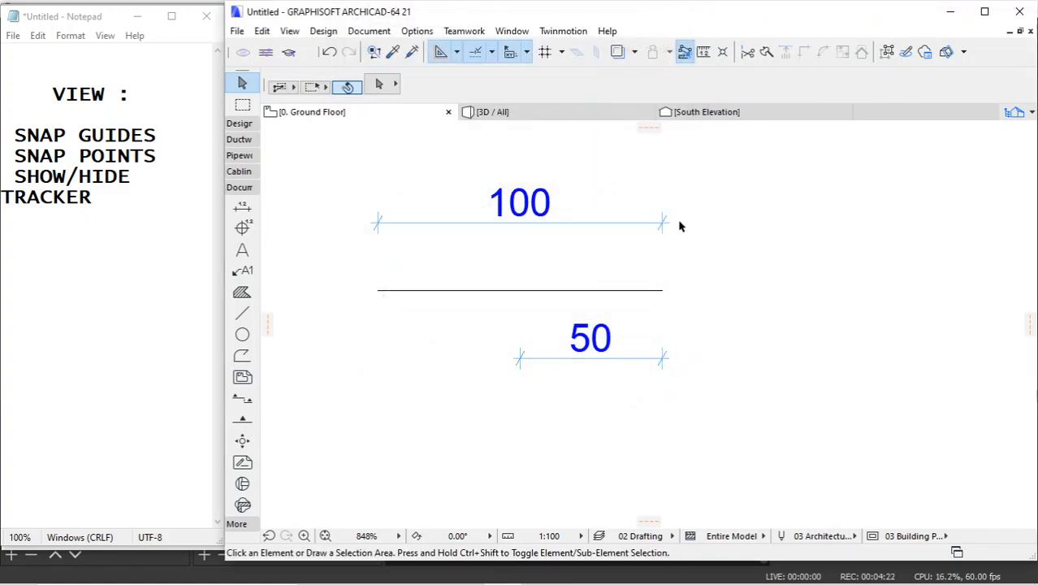
# Step: Change the marker type of both linear dimensions to the circle with alternating filled quadrants
pyautogui.click(659, 226)
pyautogui.keyDown('shift'); pyautogui.click(656, 356); pyautogui.keyUp('shift')
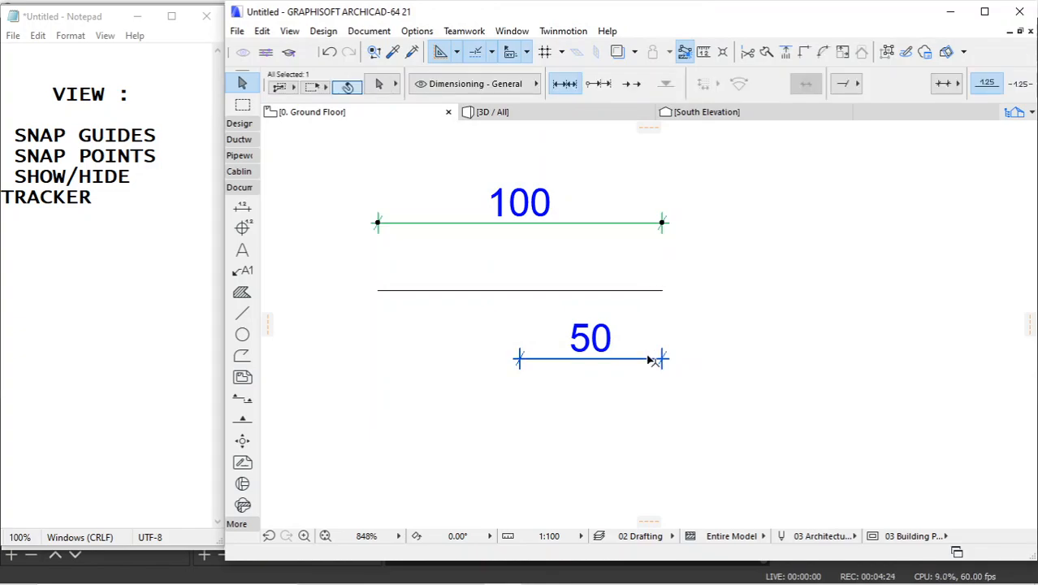
pyautogui.click(845, 83)
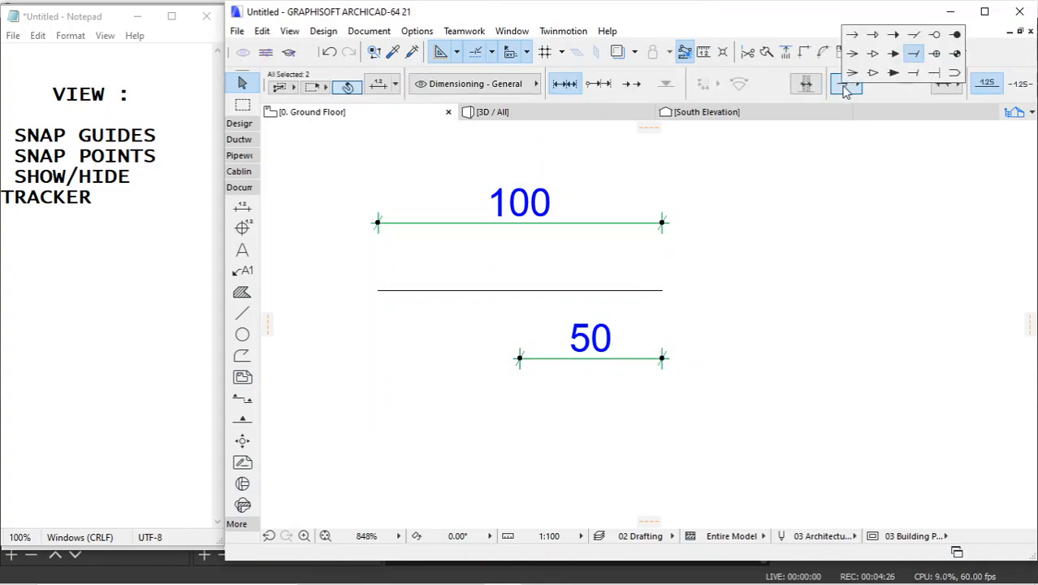
pyautogui.click(952, 63)
pyautogui.press('Escape')
pyautogui.scroll(1, 636, 245)
pyautogui.scroll(-1, 635, 246)
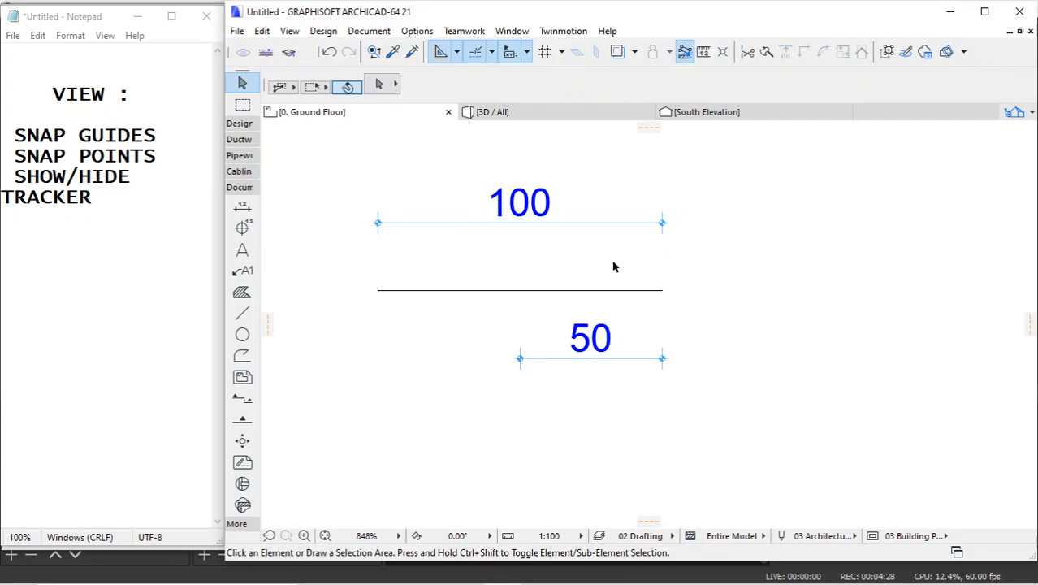
pyautogui.scroll(-3, 571, 270)
pyautogui.scroll(3, 886, 280)
pyautogui.scroll(-2, 877, 278)
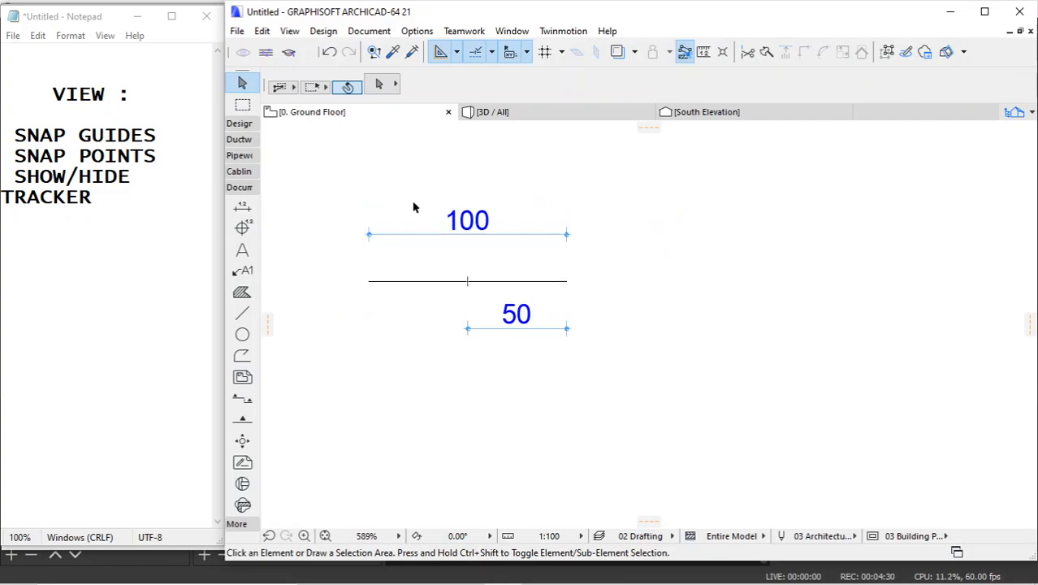
# Step: Draw a single horizontal wall 100 long beside the dimensioned line, to its right
pyautogui.click(238, 126)
pyautogui.click(242, 143)
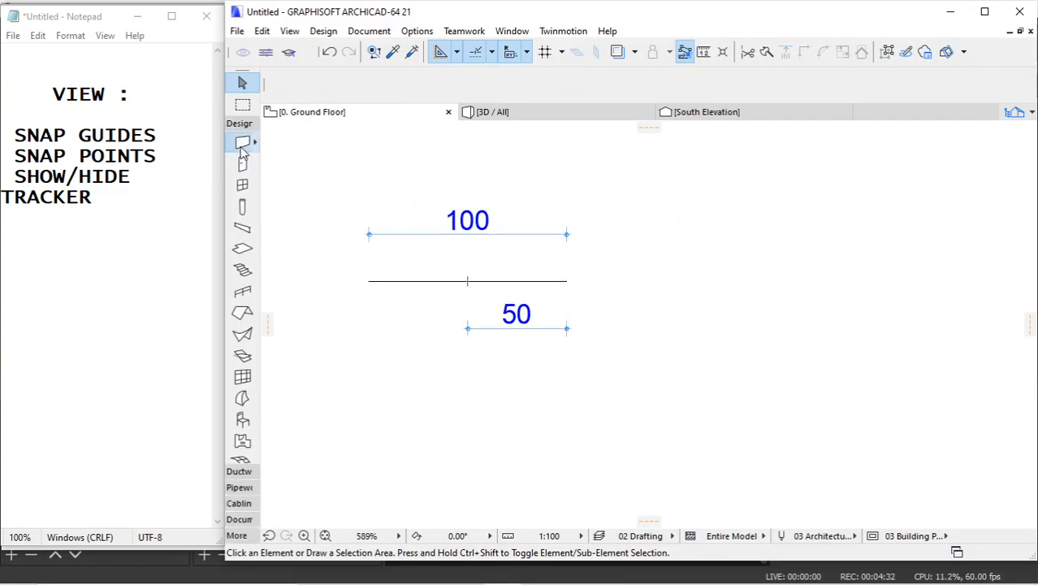
pyautogui.click(660, 279)
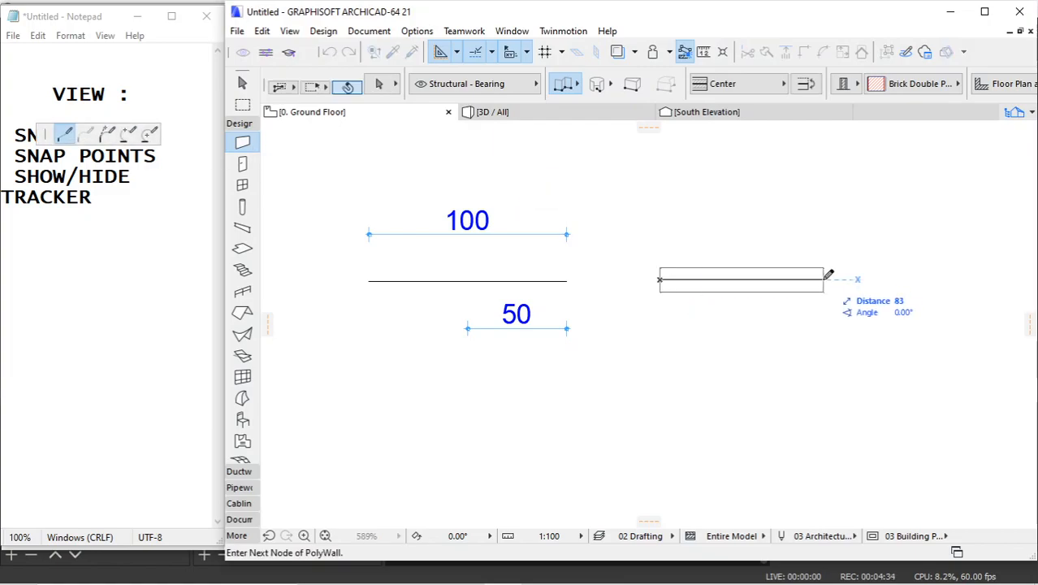
pyautogui.write('100')
pyautogui.press('Return')
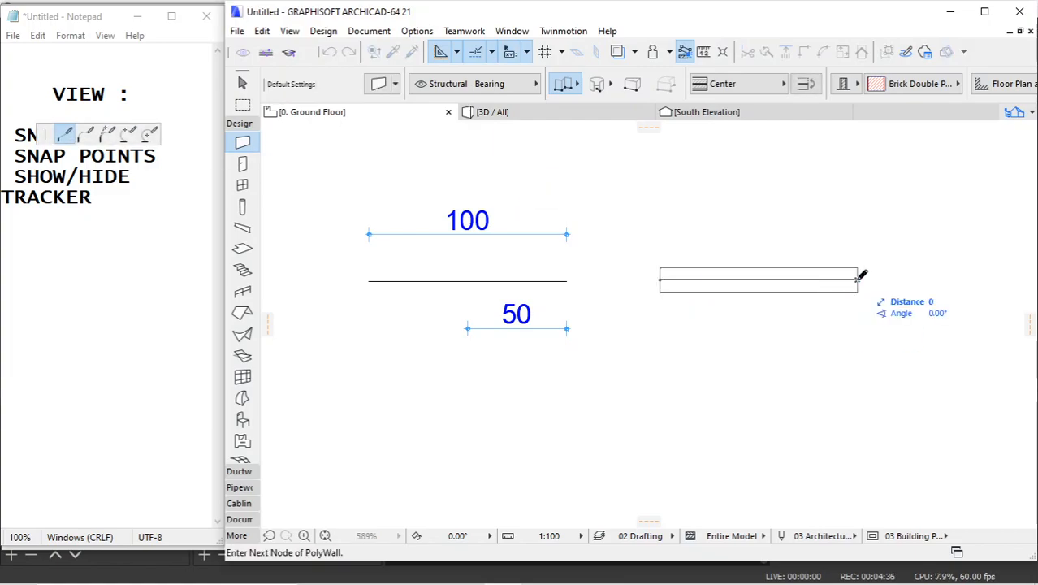
pyautogui.rightClick(974, 185)
pyautogui.click(913, 315)
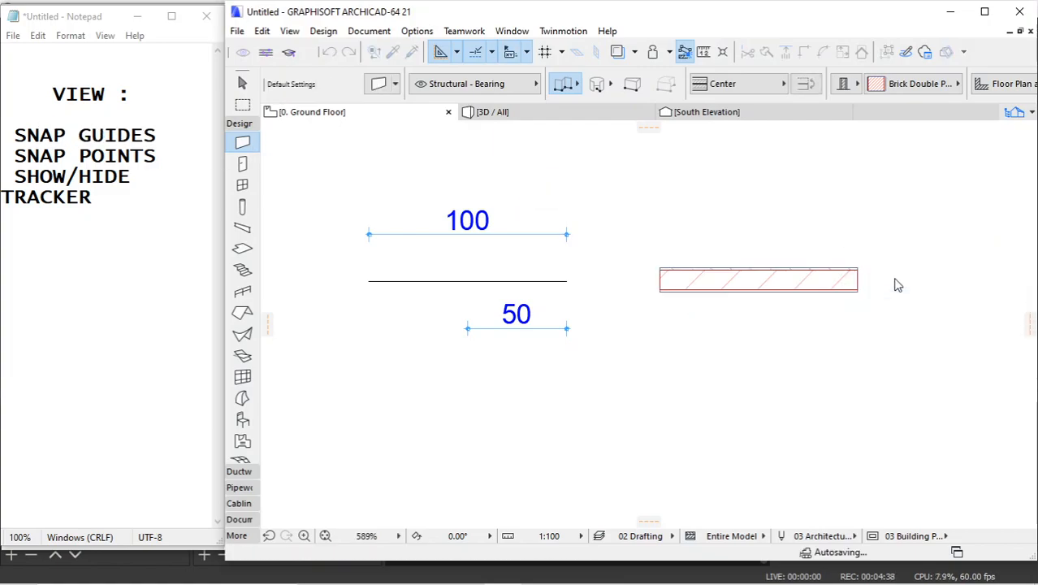
# Step: Pick up the settings of the line's 100 dimension and dimension the wall's upper edge between its corners, placing it above the wall
pyautogui.scroll(1, 899, 269)
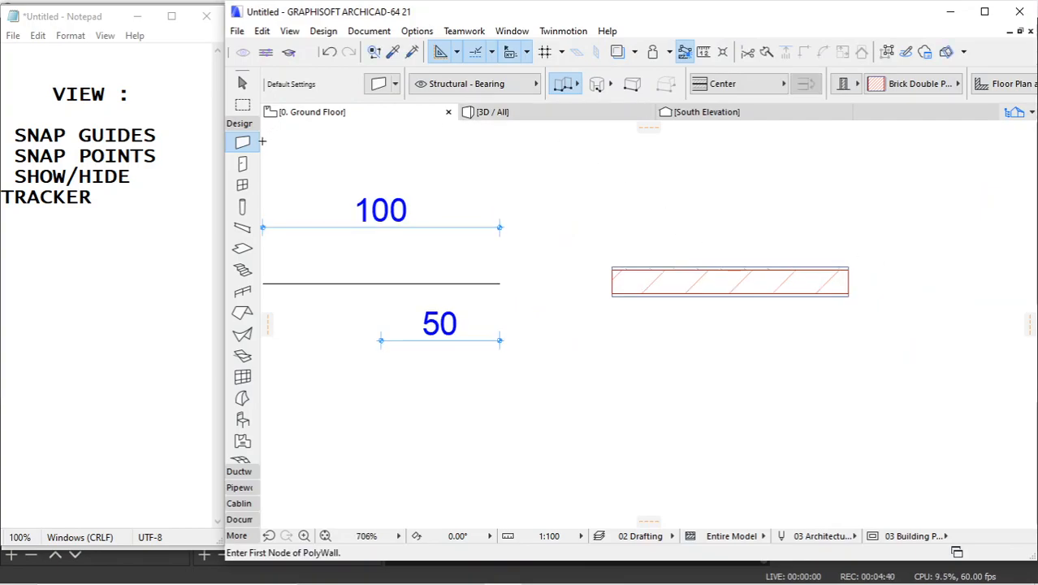
pyautogui.keyDown('alt'); pyautogui.click(341, 227); pyautogui.keyUp('alt')
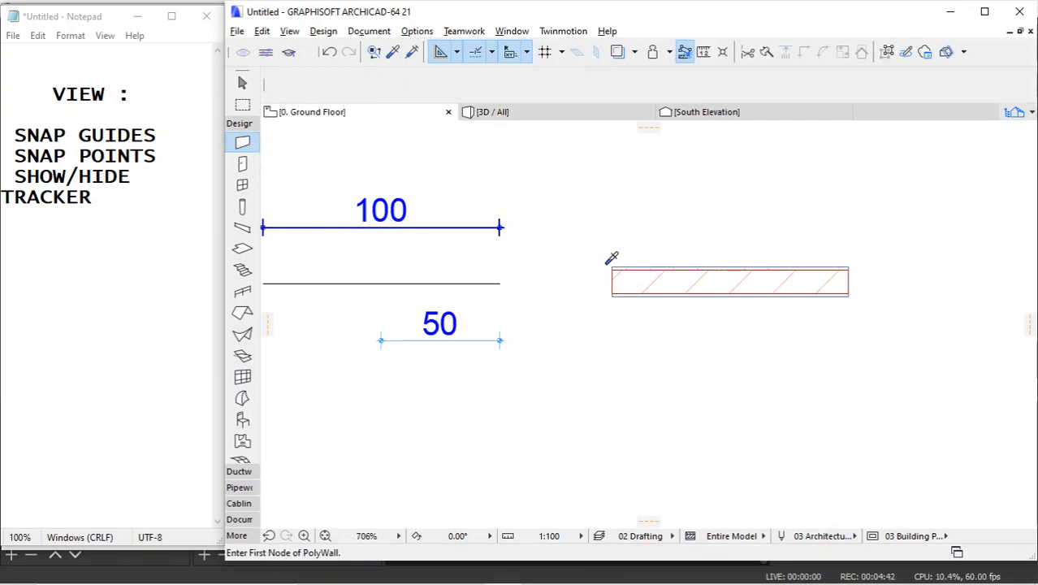
pyautogui.click(612, 267)
pyautogui.click(846, 266)
pyautogui.rightClick(847, 267)
pyautogui.click(880, 303)
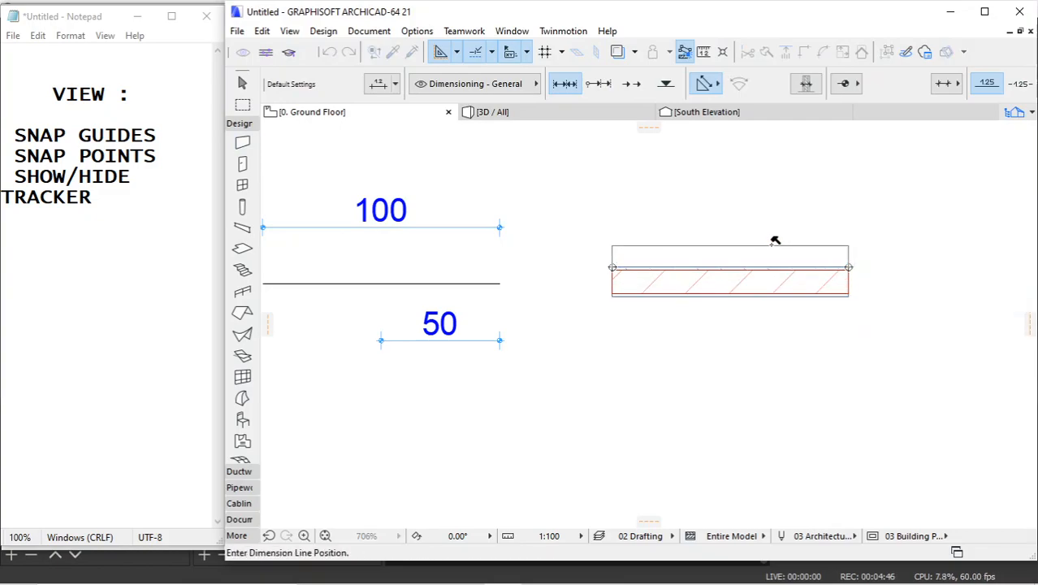
pyautogui.click(755, 228)
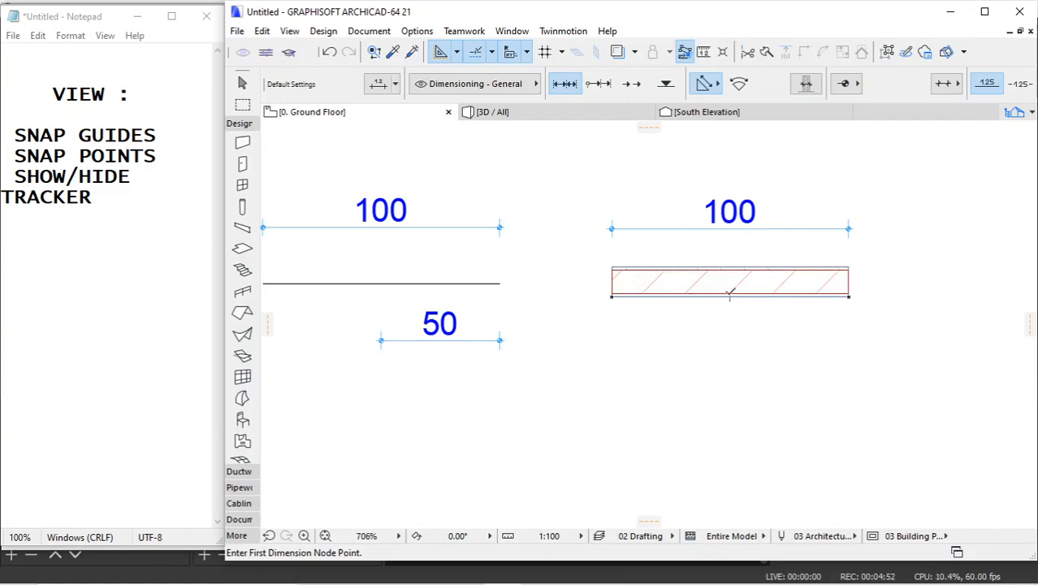
# Step: Review the Half snap point option, and try to dimension the wall's lower edge from its right corner to its midpoint
pyautogui.click(492, 51)
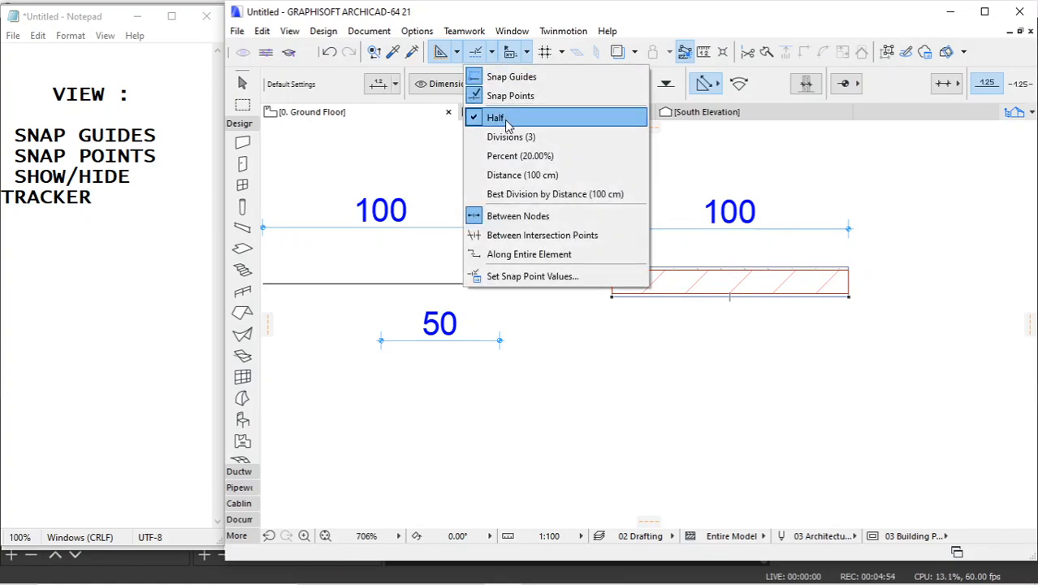
pyautogui.click(828, 309)
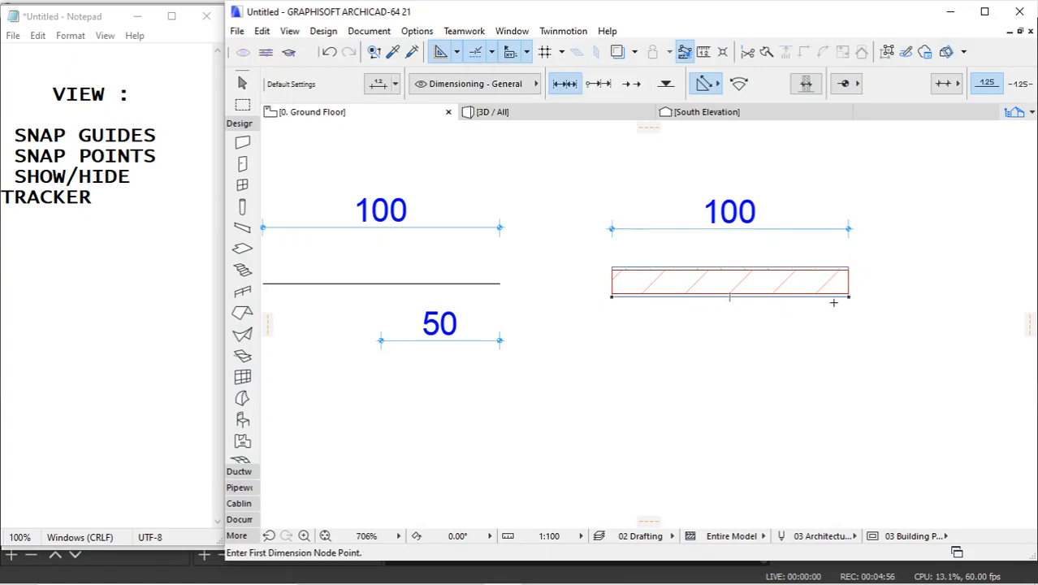
pyautogui.click(848, 296)
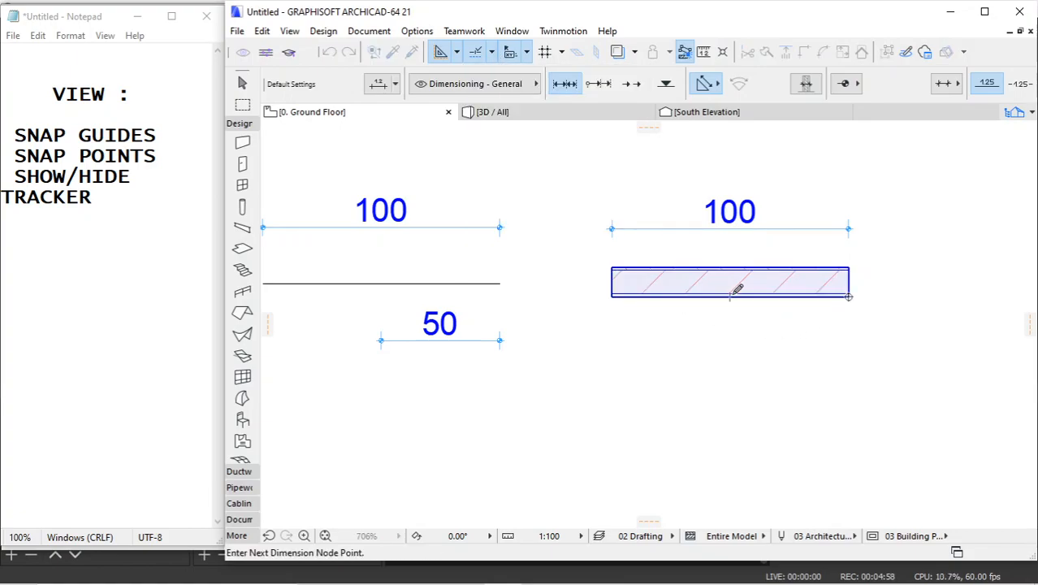
pyautogui.click(729, 296)
pyautogui.rightClick(891, 168)
pyautogui.click(874, 285)
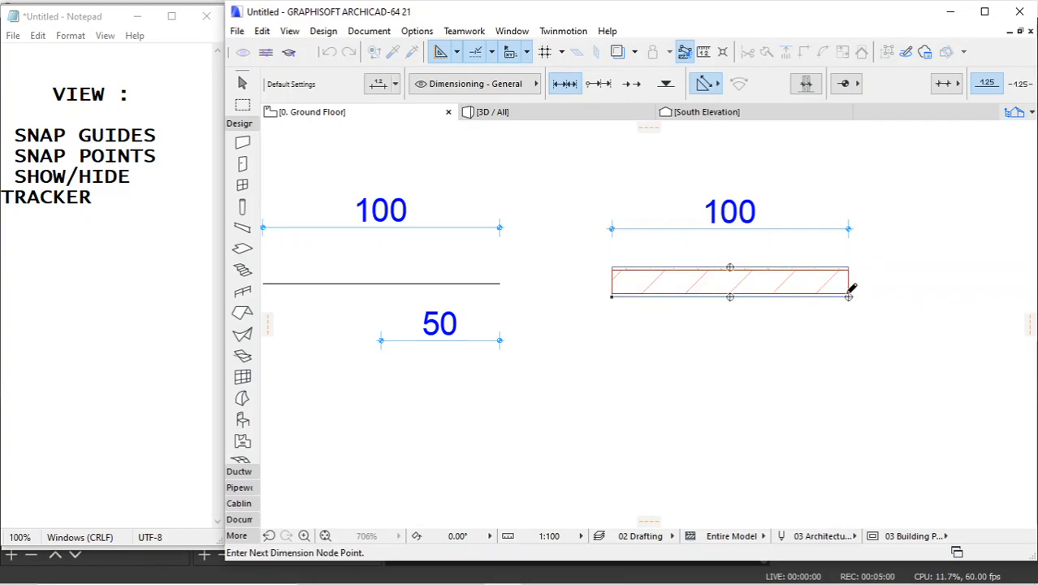
pyautogui.click(850, 295)
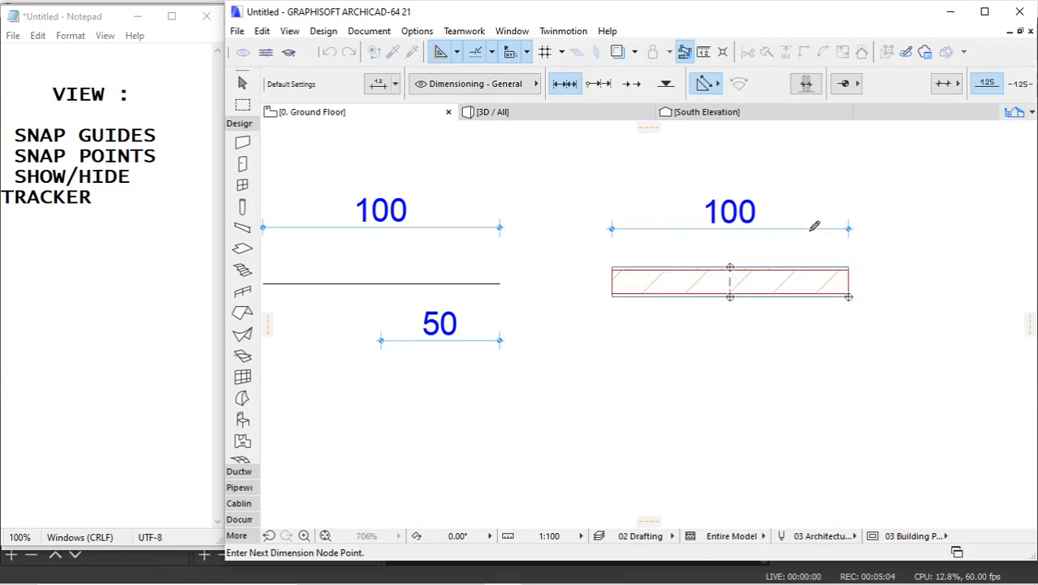
pyautogui.press('Escape')
pyautogui.click(728, 295)
pyautogui.press('Escape')
pyautogui.click(728, 295)
pyautogui.press('Escape')
# Step: Try to dimension the wall's lower edge from its left corner to its midpoint, placing the dimension below the wall
pyautogui.scroll(4, 728, 295)
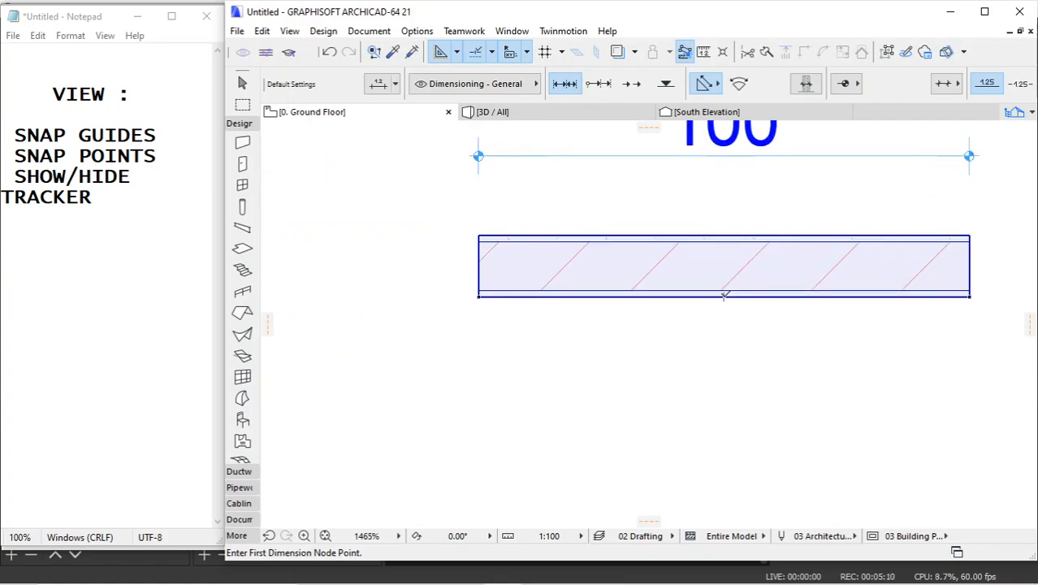
pyautogui.click(726, 295)
pyautogui.press('Escape')
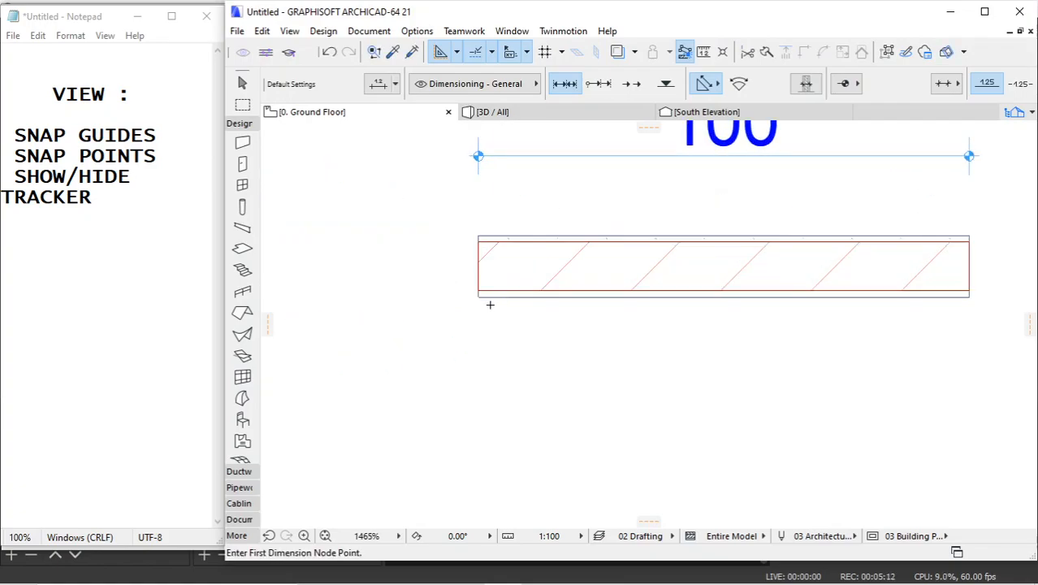
pyautogui.click(689, 295)
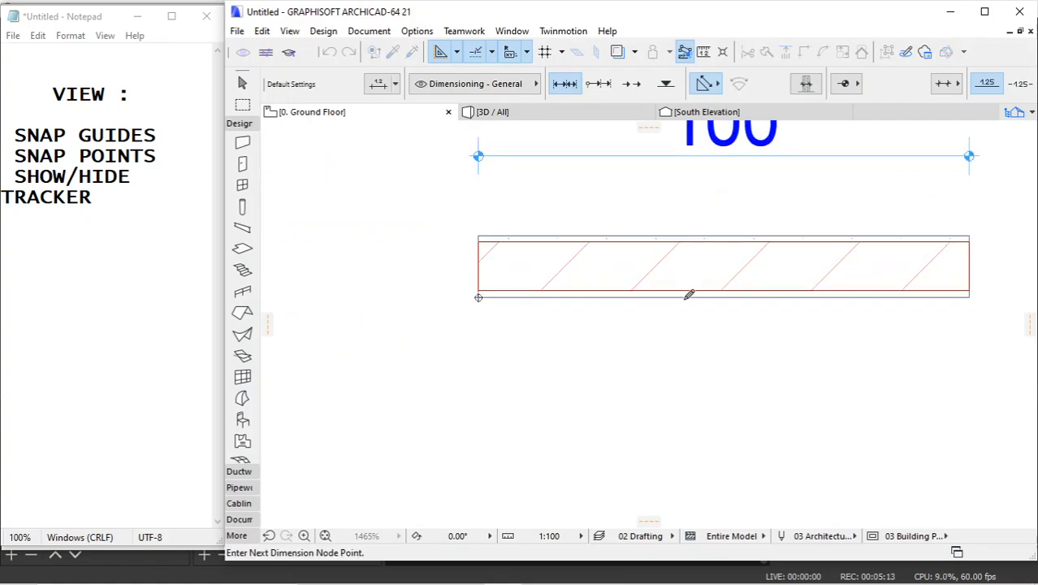
pyautogui.click(727, 292)
pyautogui.rightClick(764, 212)
pyautogui.click(783, 306)
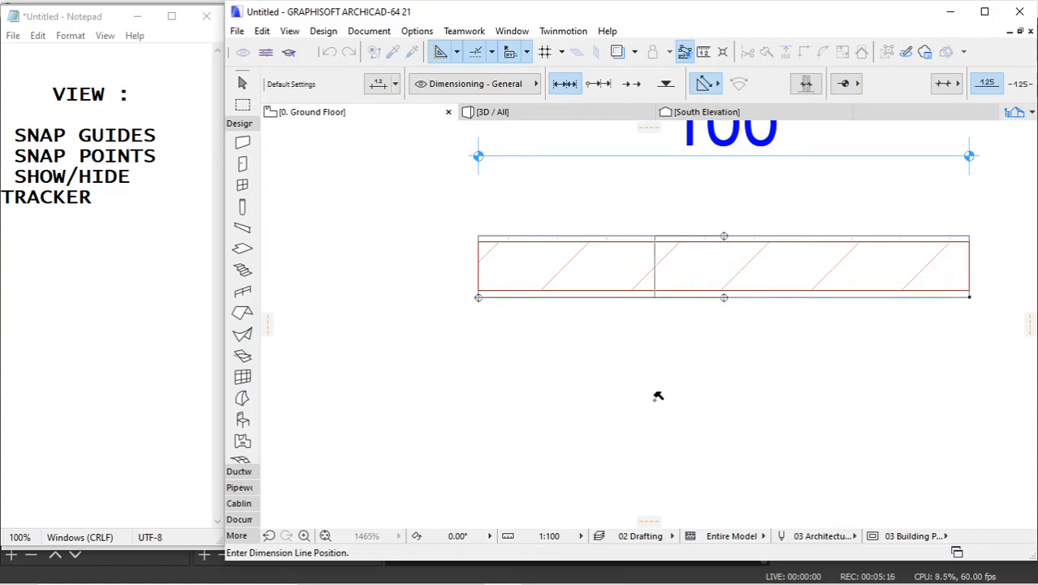
pyautogui.click(633, 355)
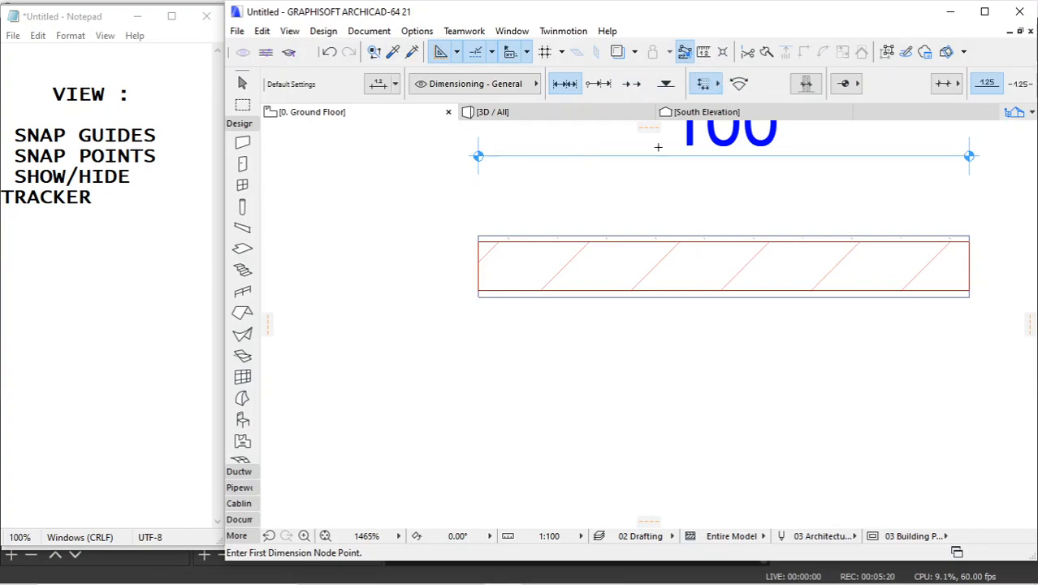
# Step: Retry dimensioning to the wall's midpoint with a different dimension geometry method, and restore the previous method
pyautogui.click(478, 297)
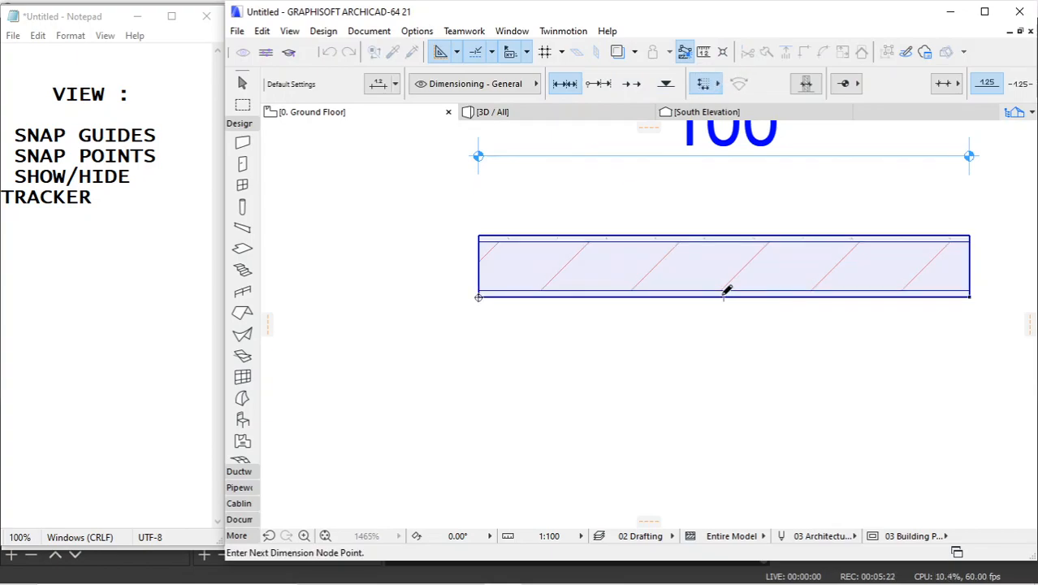
pyautogui.press('Escape')
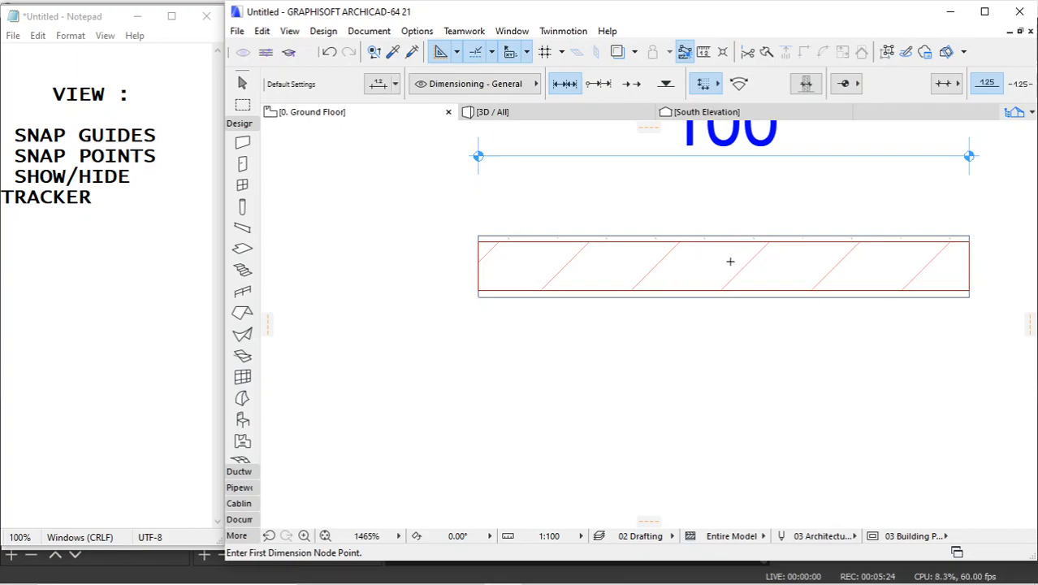
pyautogui.click(723, 265)
pyautogui.press('Escape')
pyautogui.click(716, 85)
pyautogui.click(746, 81)
pyautogui.click(725, 265)
pyautogui.press('Escape')
# Step: Draw an L-shaped wall from the midpoint of the 100-long wall's lower edge, running downward and turning left
pyautogui.scroll(-2, 666, 274)
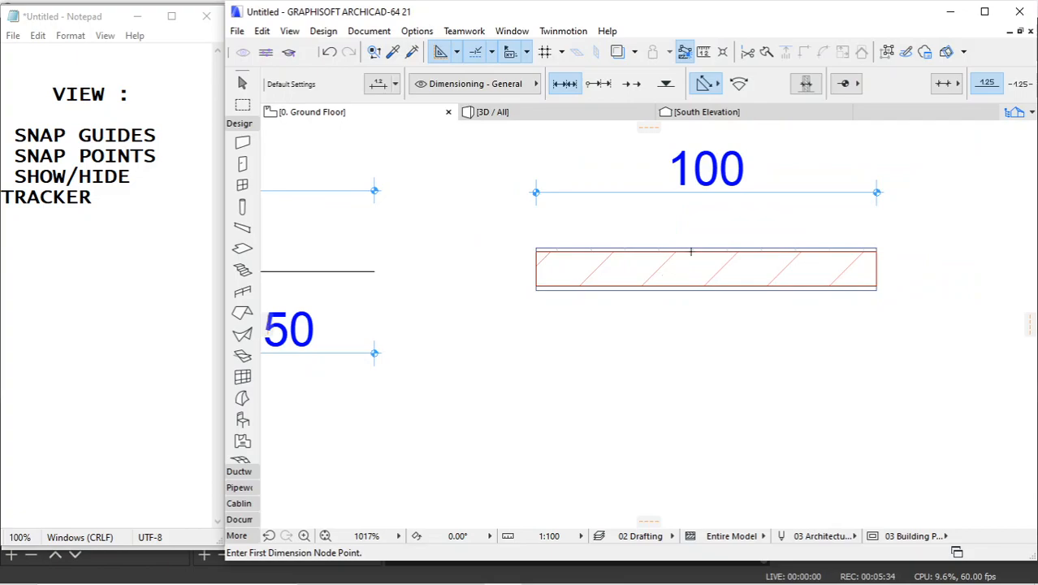
pyautogui.scroll(-2, 689, 252)
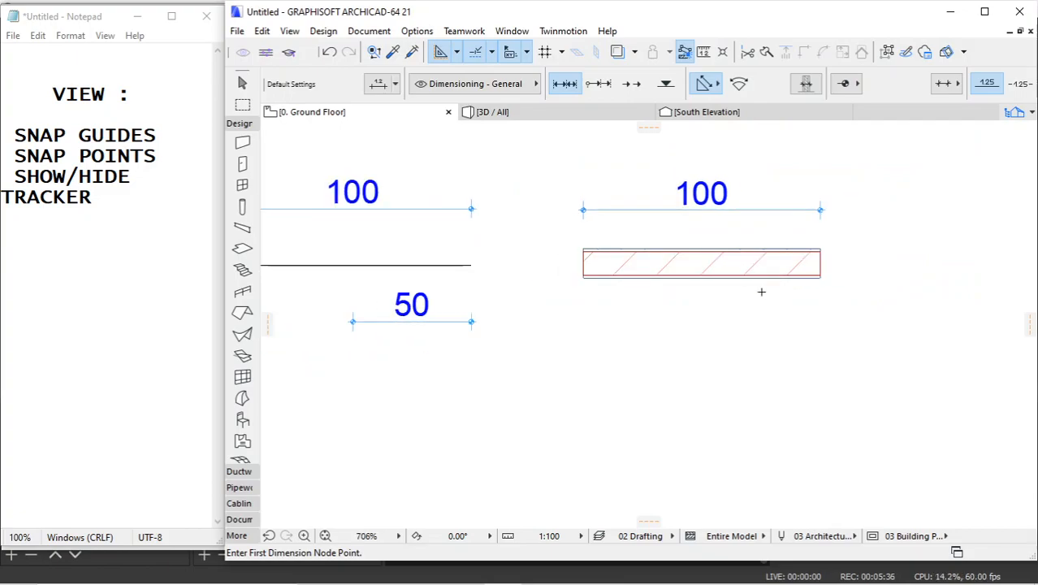
pyautogui.scroll(-4, 763, 290)
pyautogui.scroll(3, 728, 292)
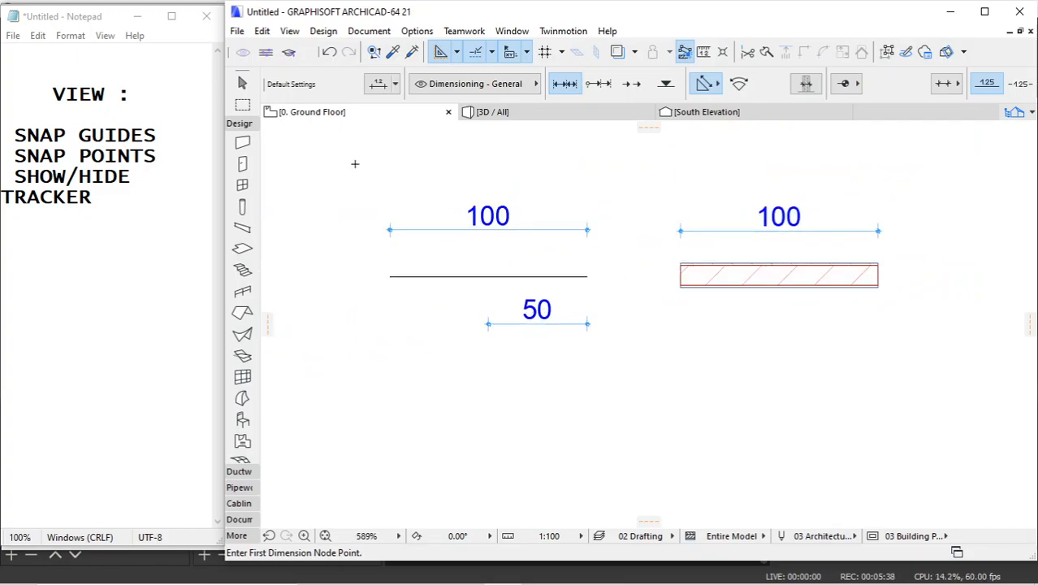
pyautogui.click(242, 142)
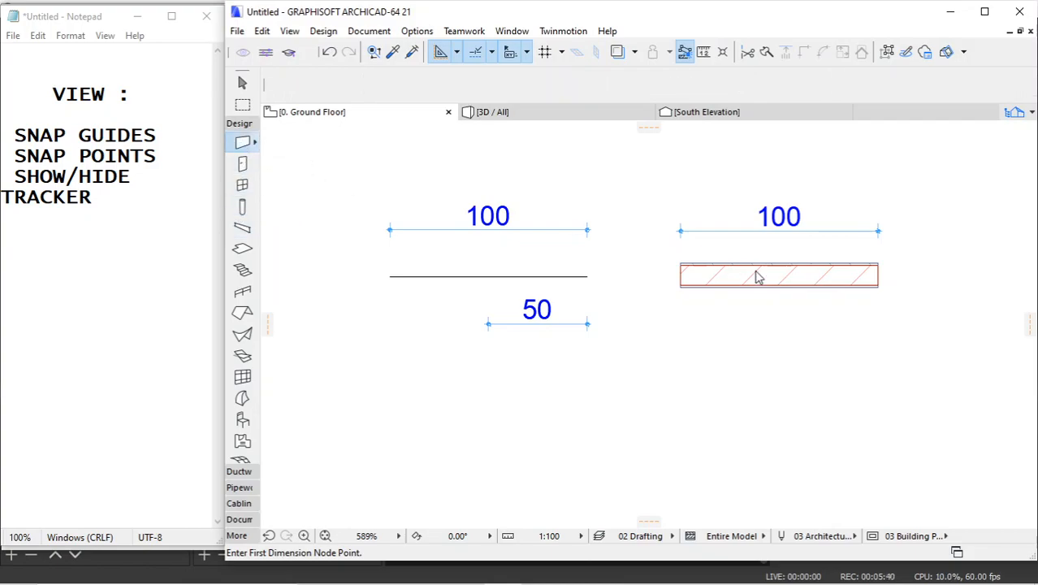
pyautogui.click(778, 286)
pyautogui.click(777, 384)
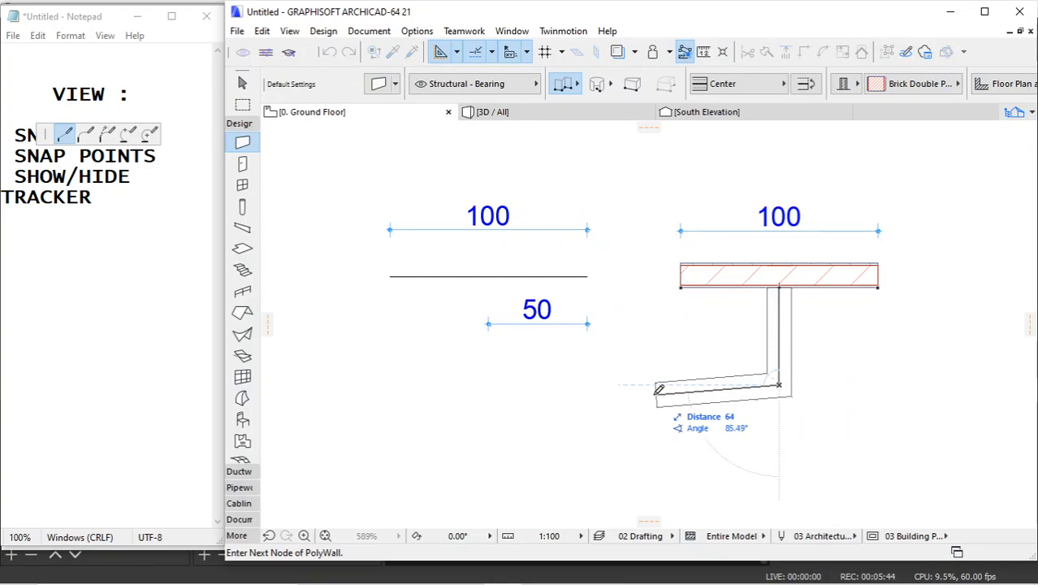
pyautogui.click(633, 384)
pyautogui.rightClick(668, 322)
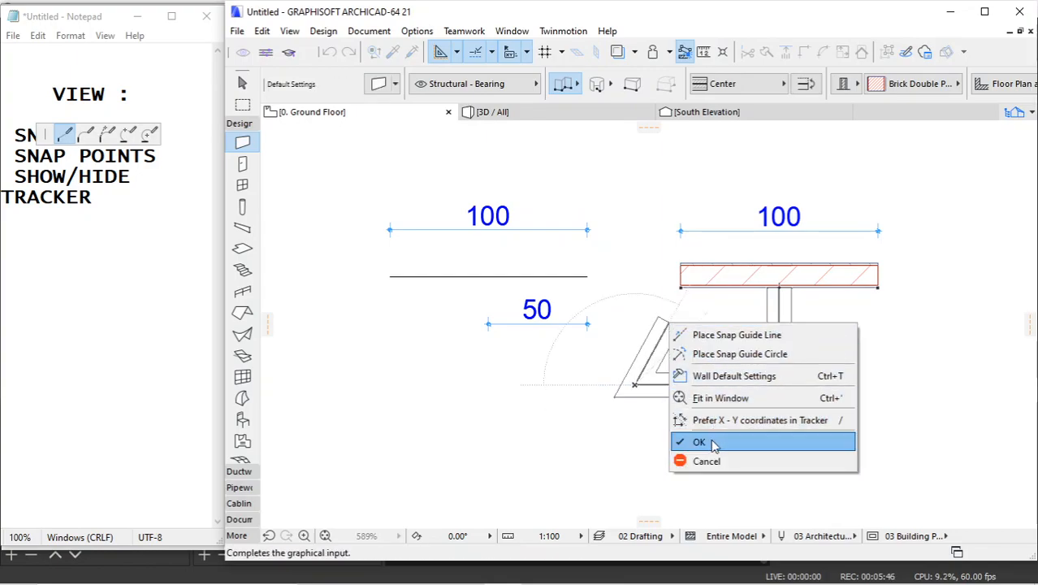
pyautogui.click(713, 443)
pyautogui.scroll(1, 812, 314)
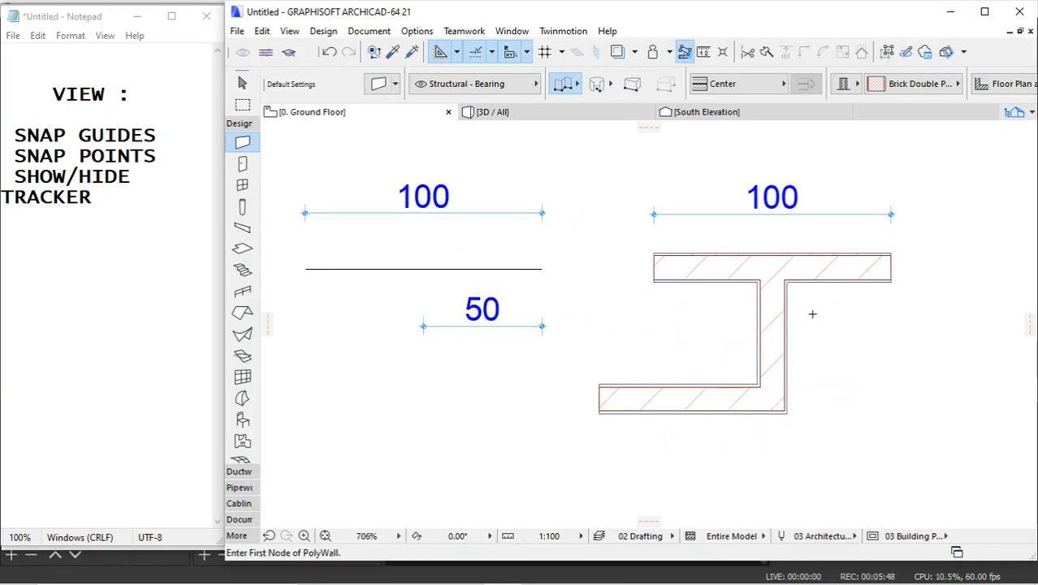
pyautogui.moveTo(719, 304); pyautogui.dragTo(766, 311, button='middle')
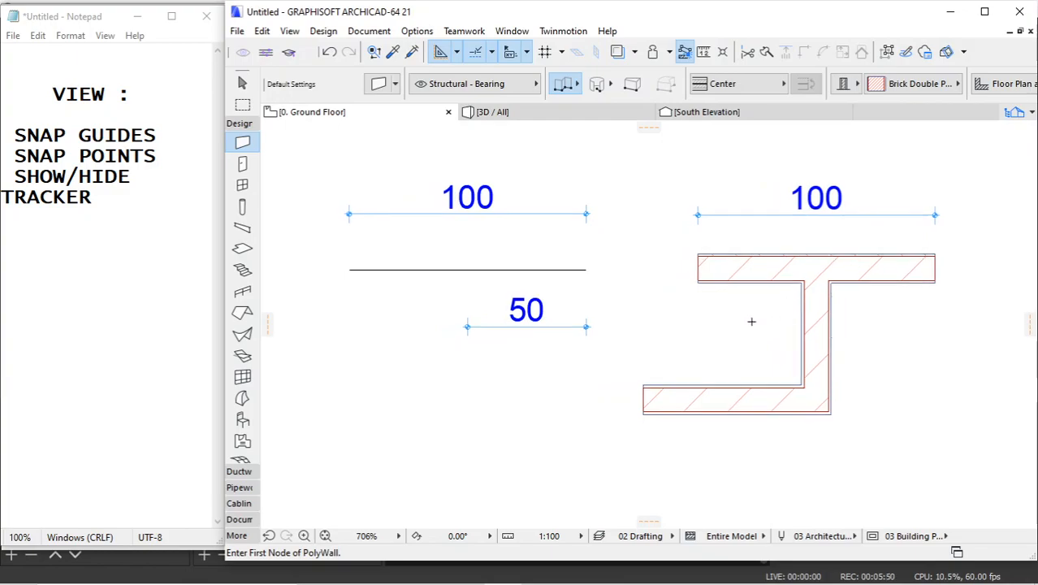
pyautogui.press('Escape')
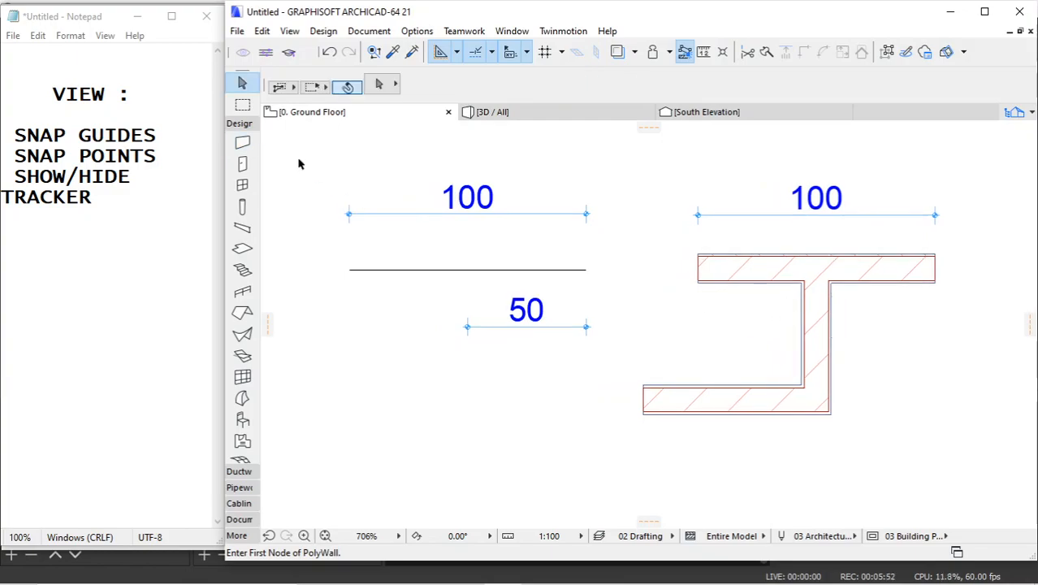
# Step: Switch the snap points from Half to Divisions (3) and activate the Text tool
pyautogui.click(491, 52)
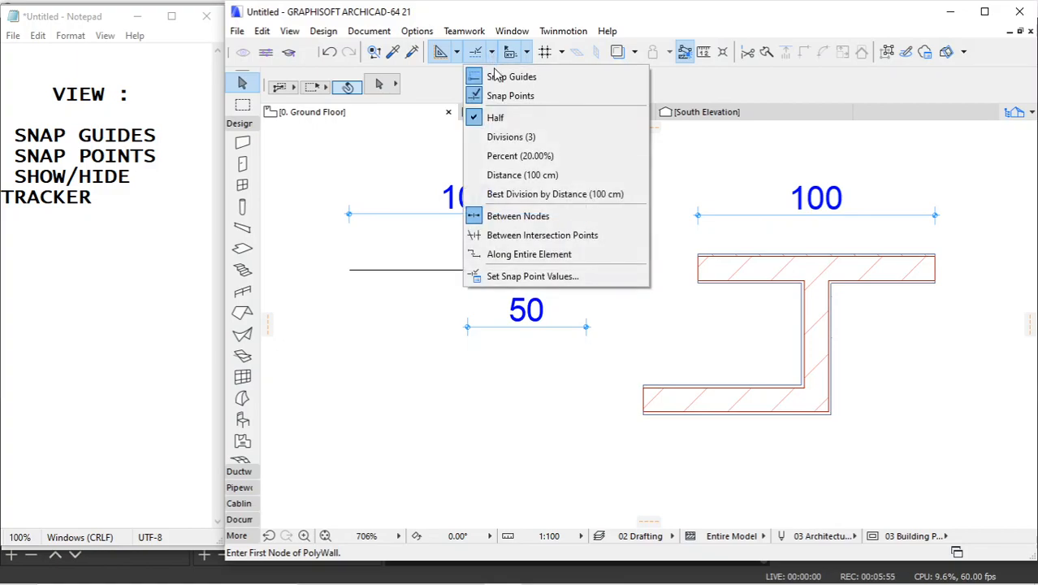
pyautogui.click(512, 137)
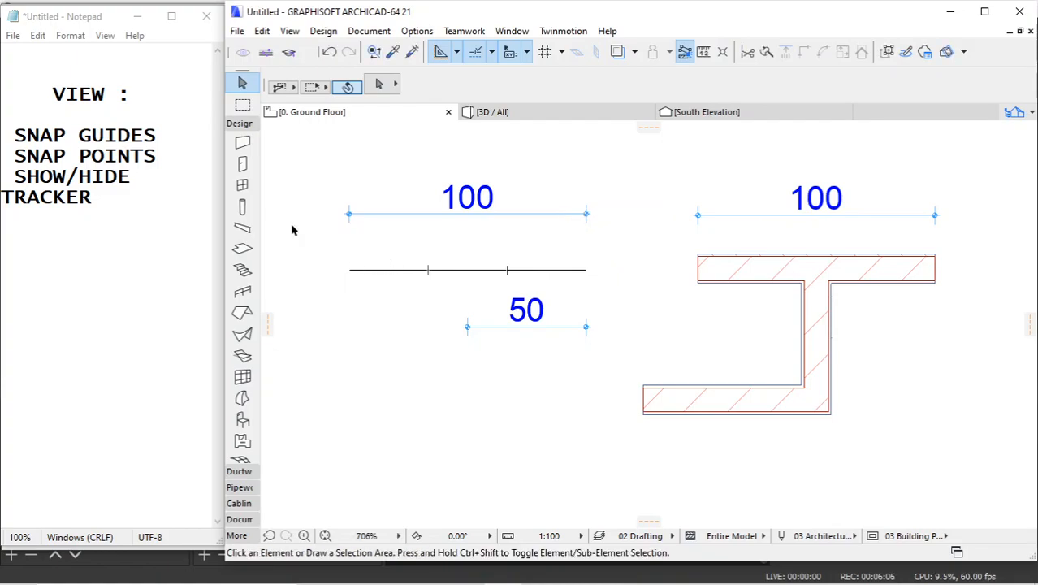
pyautogui.click(239, 124)
pyautogui.click(239, 188)
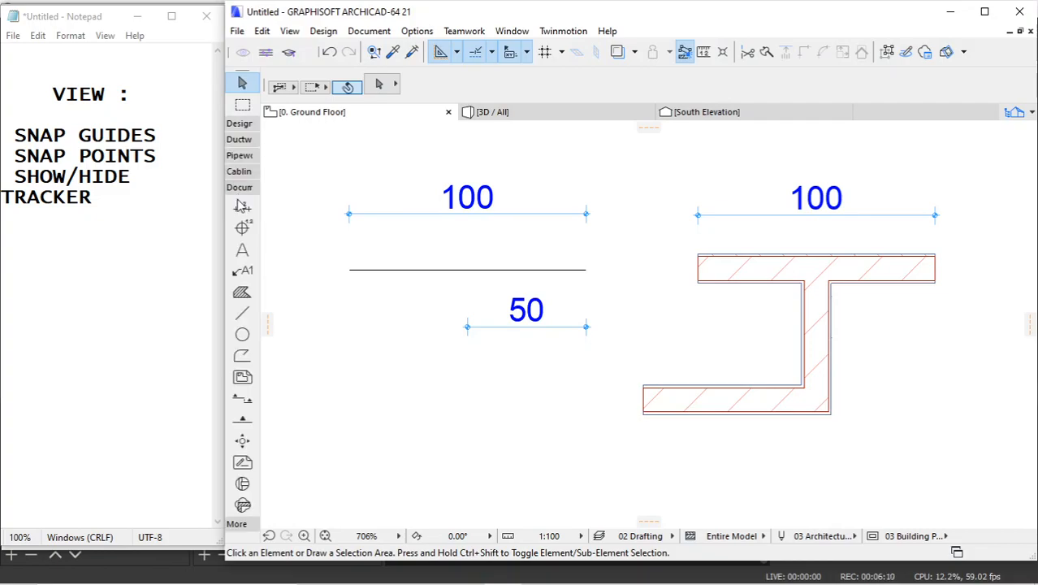
pyautogui.click(242, 249)
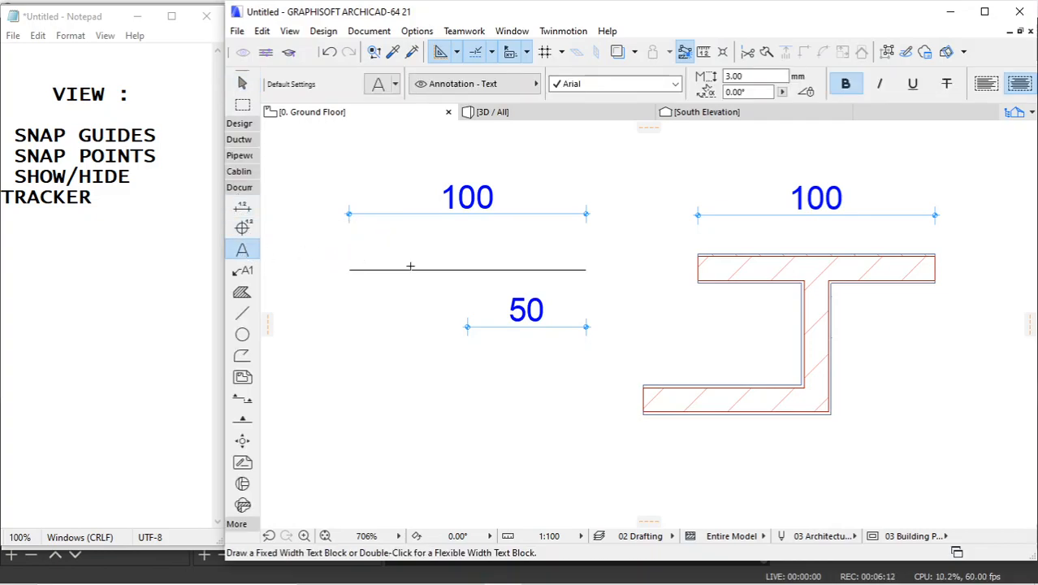
pyautogui.click(371, 231)
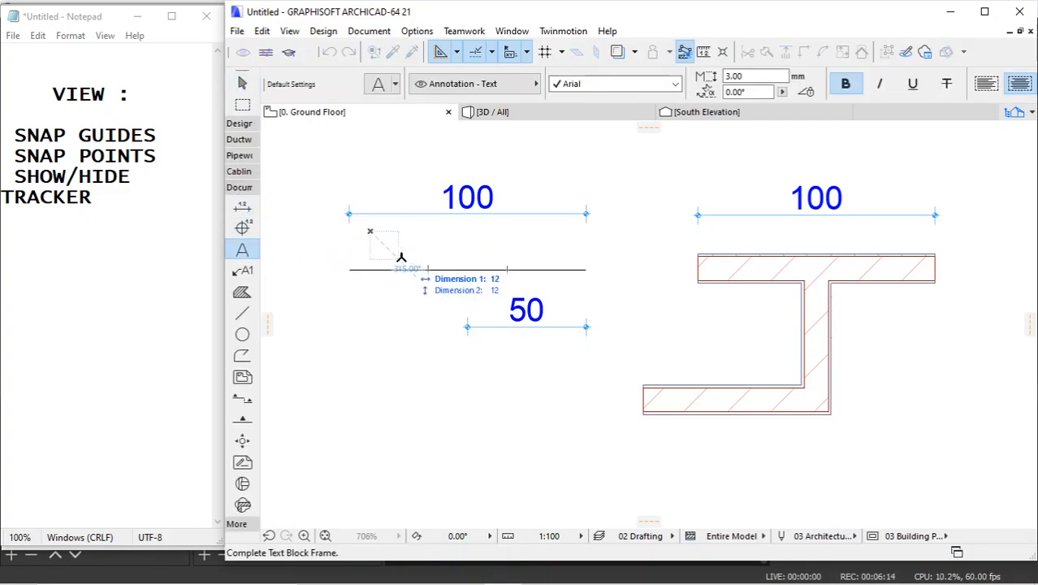
pyautogui.press('Escape')
pyautogui.click(362, 221)
pyautogui.press('Escape')
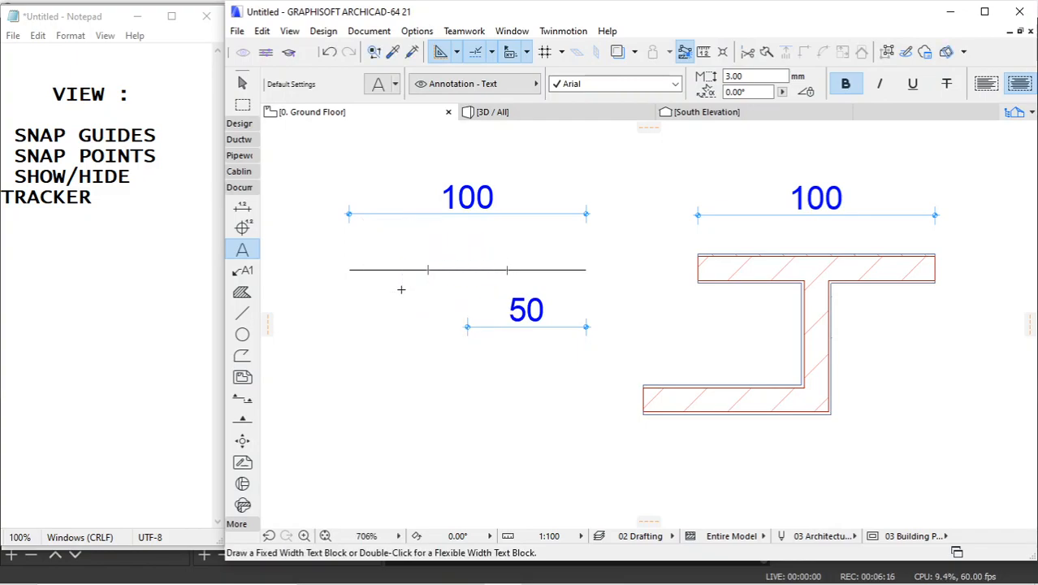
pyautogui.click(369, 187)
pyautogui.press('Escape')
# Step: Draw a text block over the left part of the 100-long line and enter 1 in it
pyautogui.click(358, 210)
pyautogui.click(517, 432)
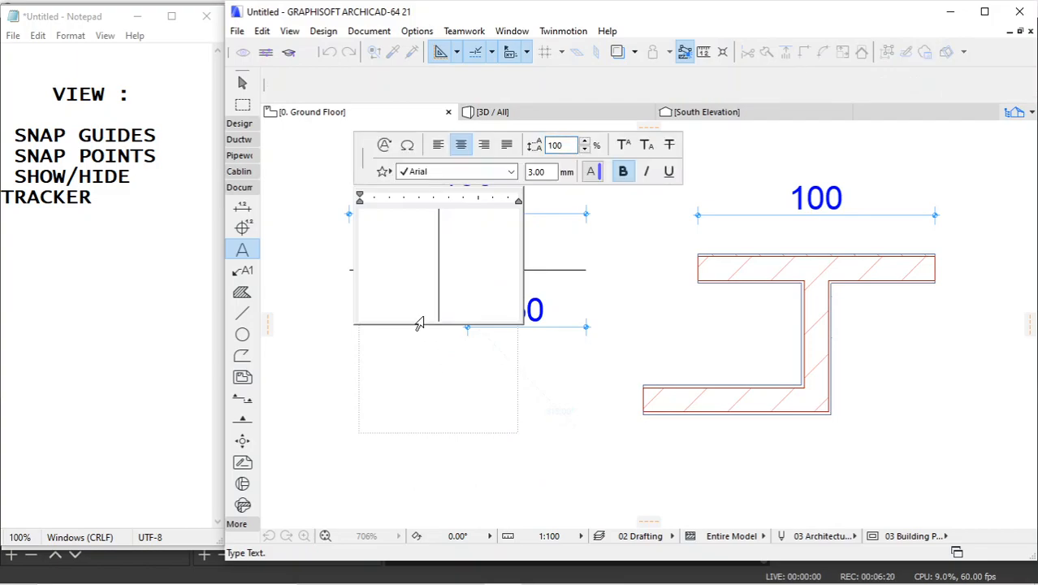
pyautogui.write('1')
pyautogui.click(452, 382)
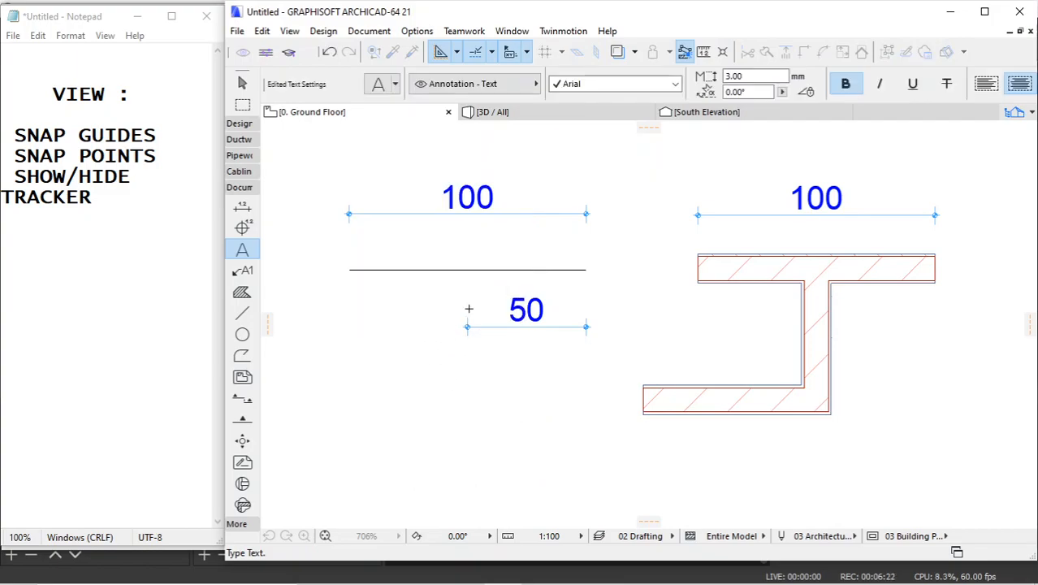
pyautogui.press('Escape')
# Step: Remove the bold style from the 1 text and set its height to 1 mm
pyautogui.click(438, 252)
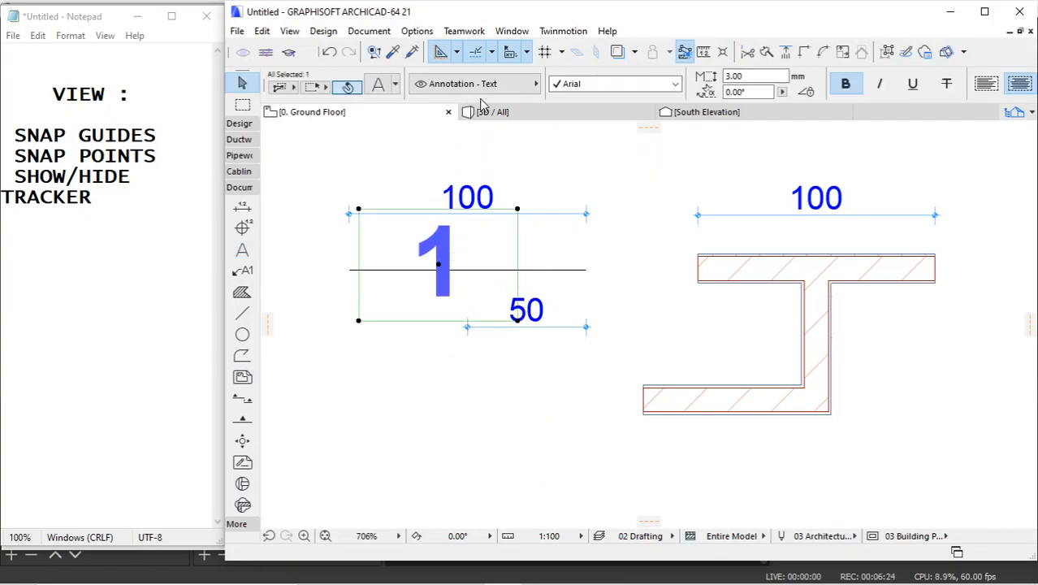
pyautogui.click(846, 84)
pyautogui.click(751, 76)
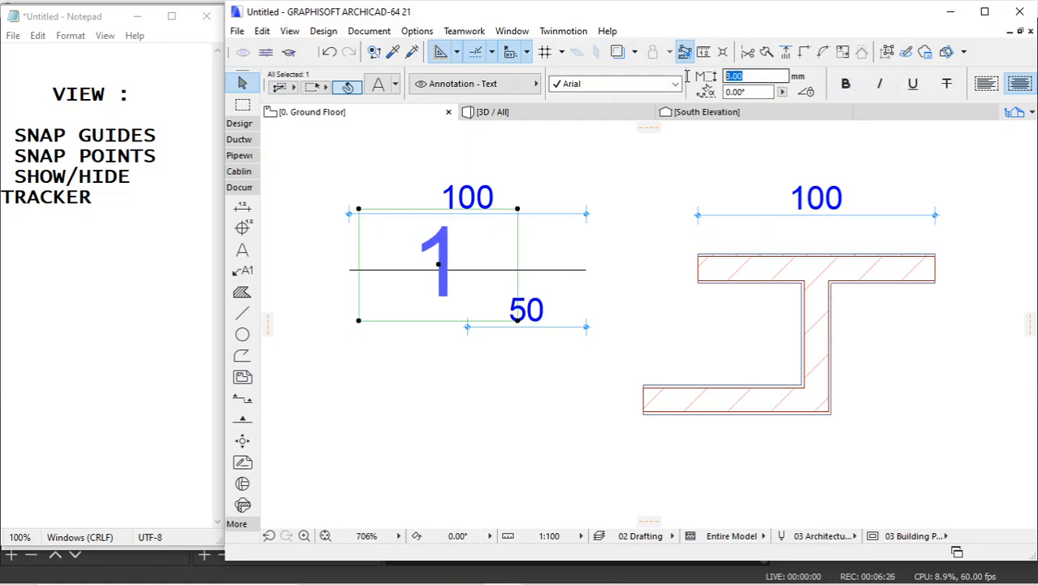
pyautogui.press('Return')
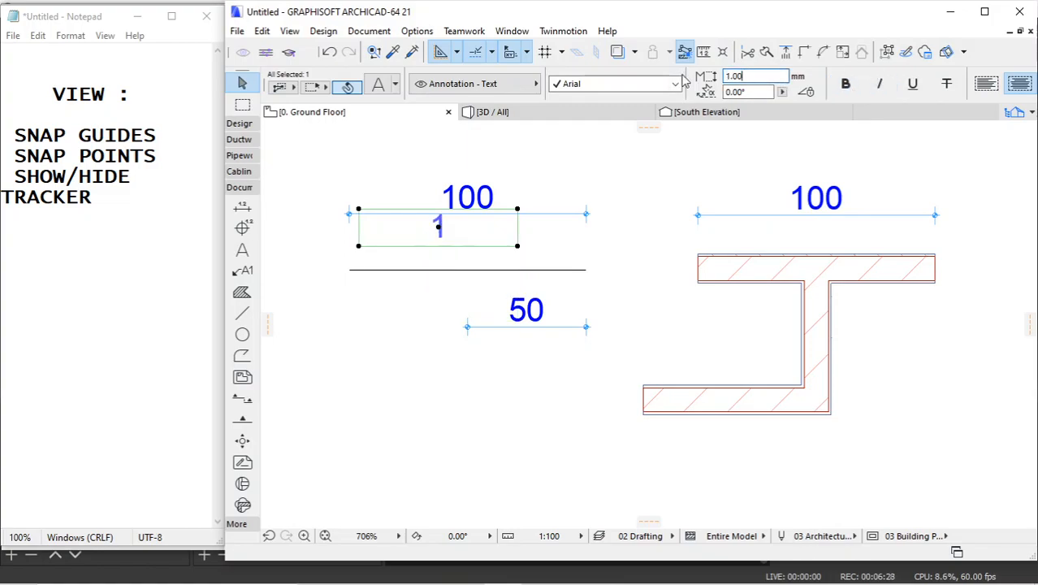
# Step: Narrow the frame of the 1 text and move it above the first third of the line
pyautogui.moveTo(438, 232); pyautogui.dragTo(387, 249)
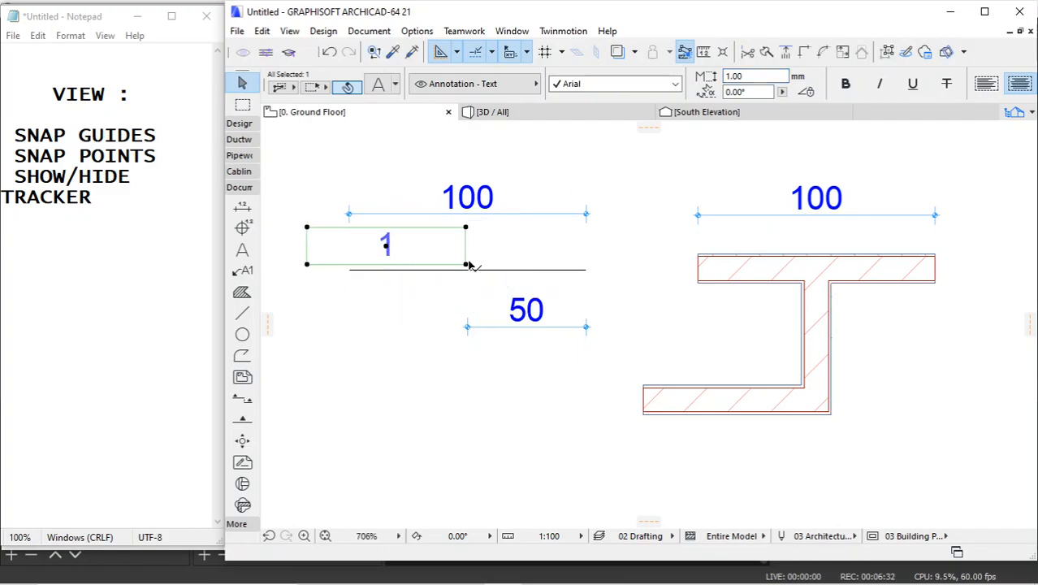
pyautogui.click(467, 264)
pyautogui.click(354, 264)
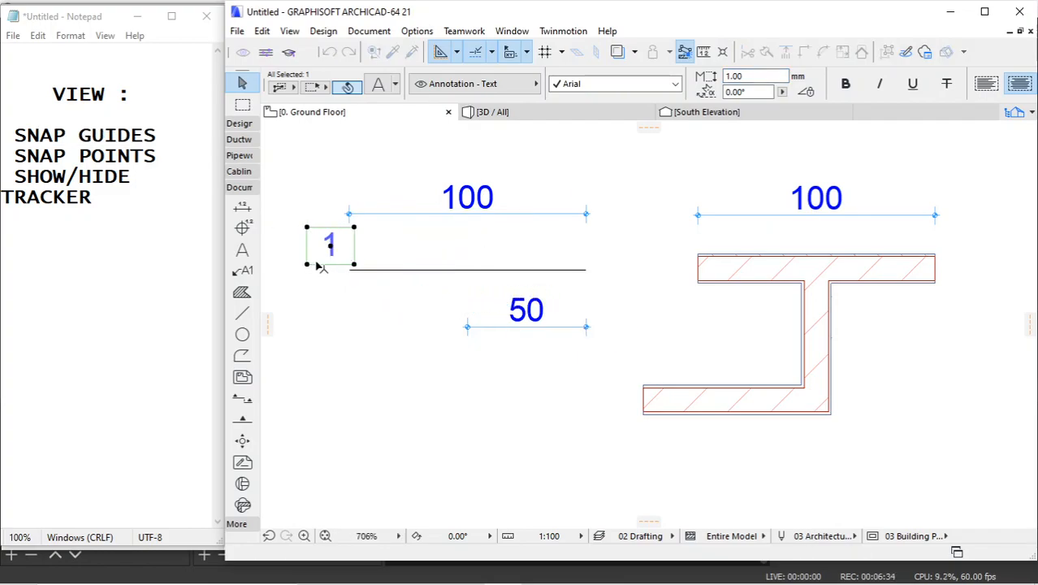
pyautogui.click(329, 246)
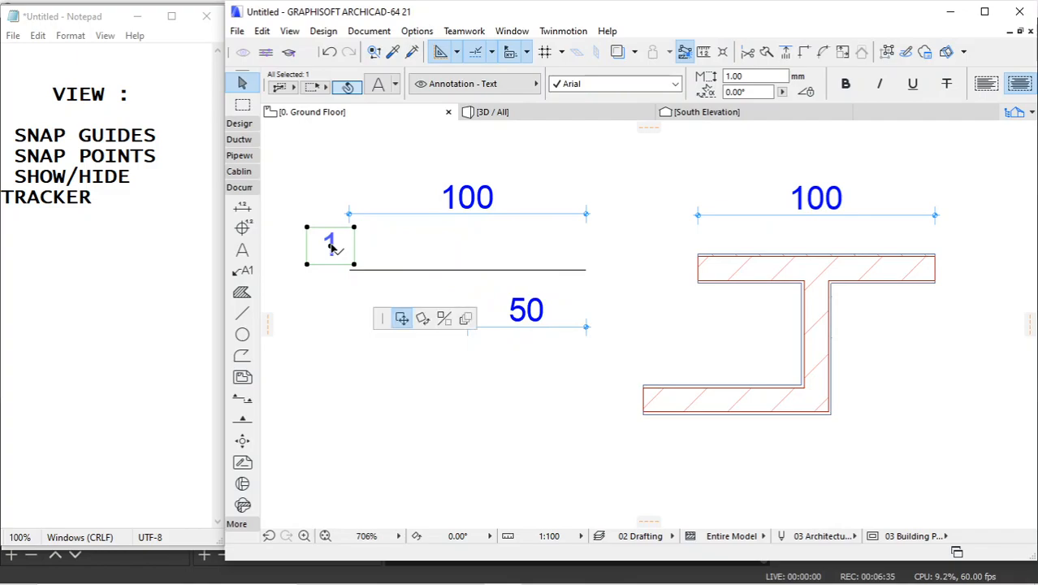
pyautogui.click(386, 247)
# Step: Drag two copies of the 1 text along the line, above its second and last thirds
pyautogui.rightClick(383, 250)
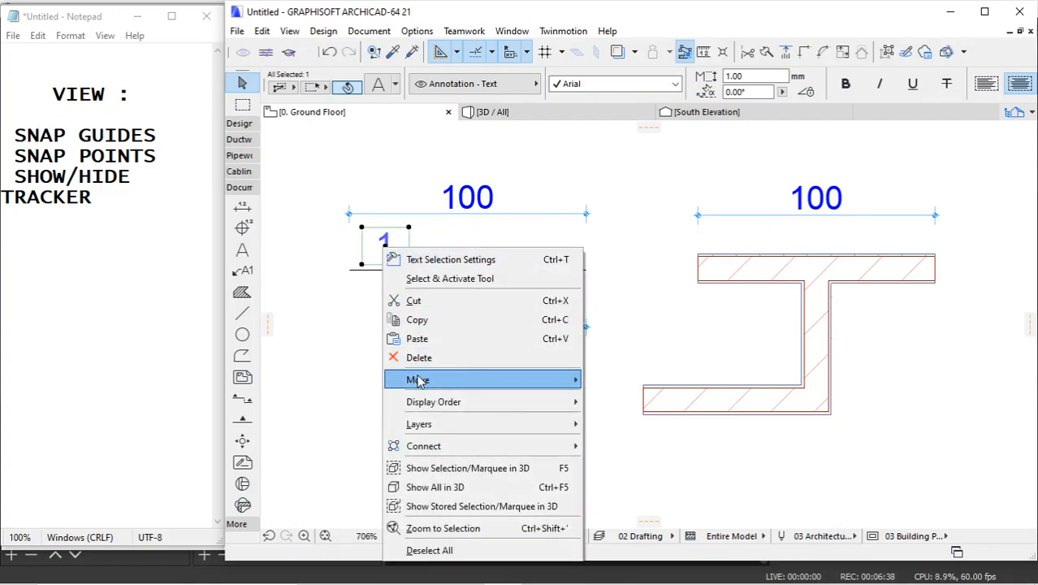
pyautogui.moveTo(455, 379)
pyautogui.click(617, 519)
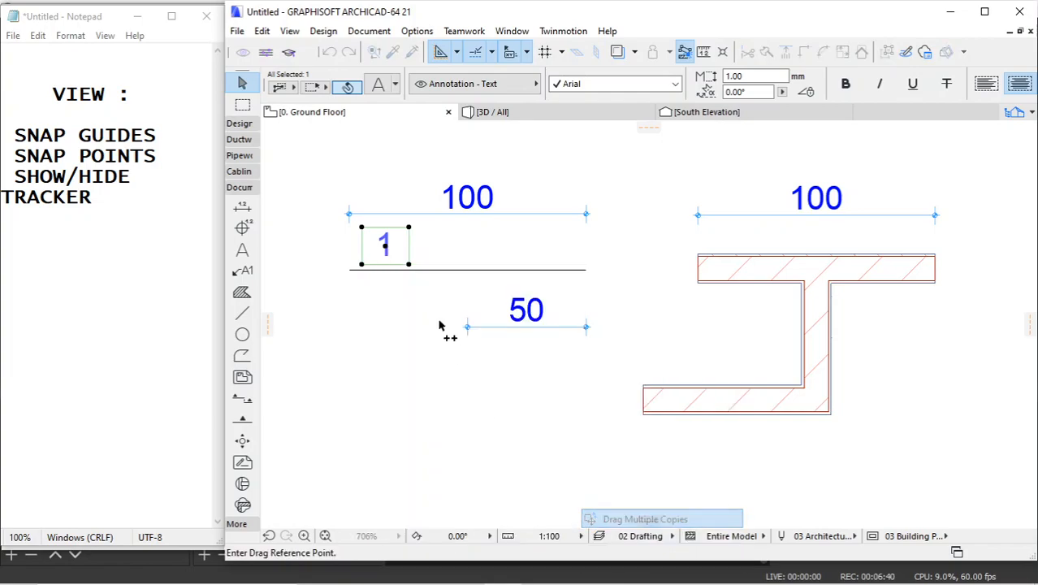
pyautogui.click(405, 247)
pyautogui.click(479, 247)
pyautogui.click(558, 250)
pyautogui.press('Escape')
# Step: Change the middle text copy to 2 and the last copy to 3
pyautogui.click(468, 241)
pyautogui.doubleClick(468, 241)
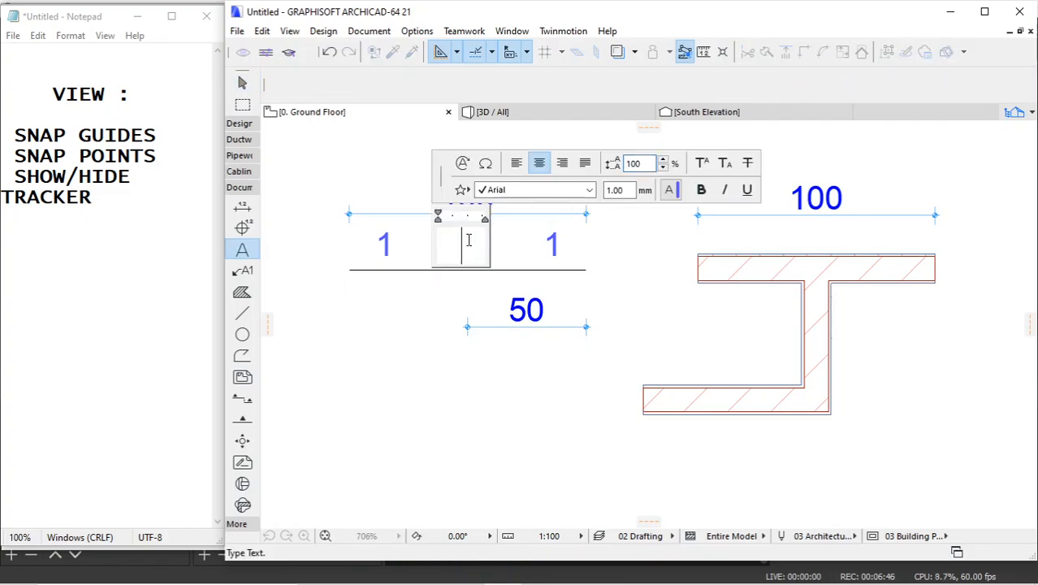
pyautogui.write('2')
pyautogui.click(558, 247)
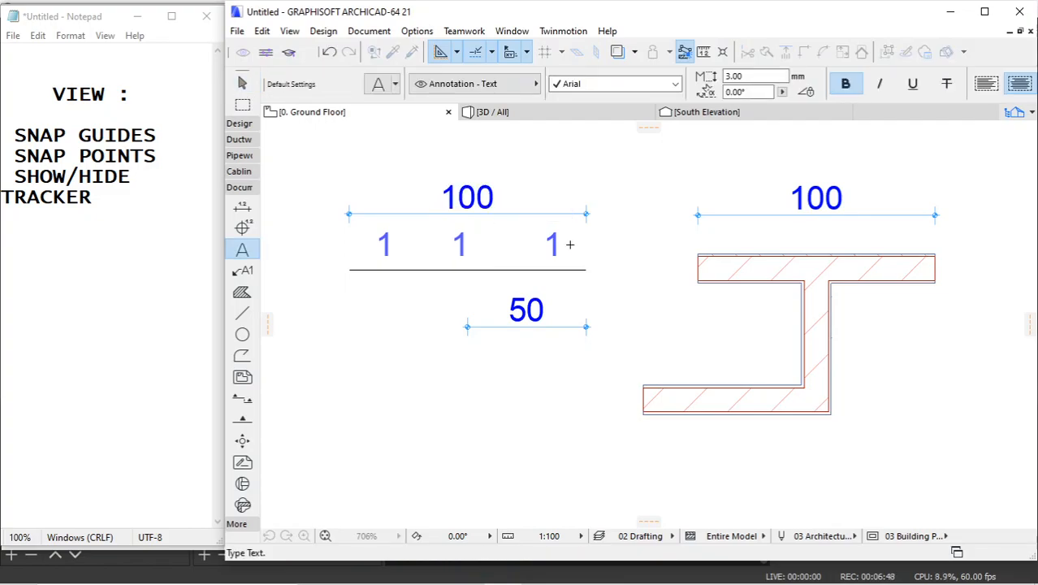
pyautogui.click(566, 243)
pyautogui.press('BackSpace')
pyautogui.write('3')
pyautogui.press('Escape')
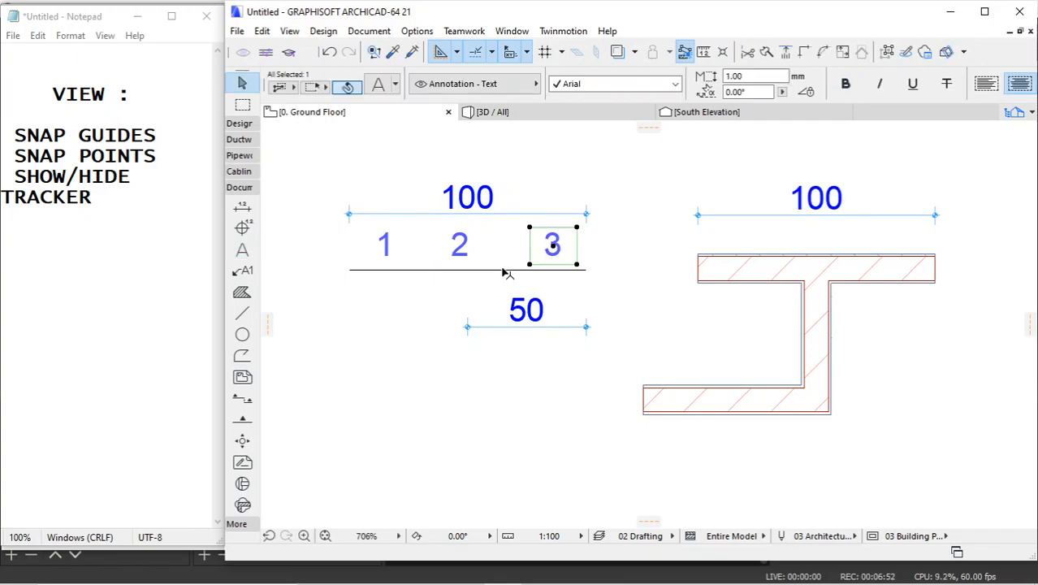
pyautogui.click(606, 278)
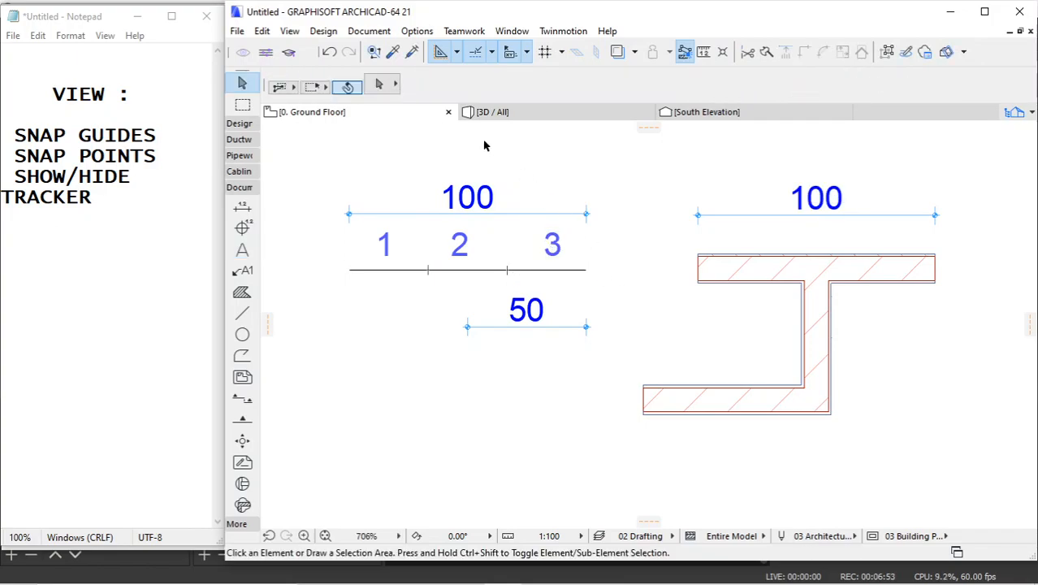
# Step: Review the Divisions (3) snap point option and delete the L-shaped wall branching from the 100-long wall
pyautogui.click(491, 52)
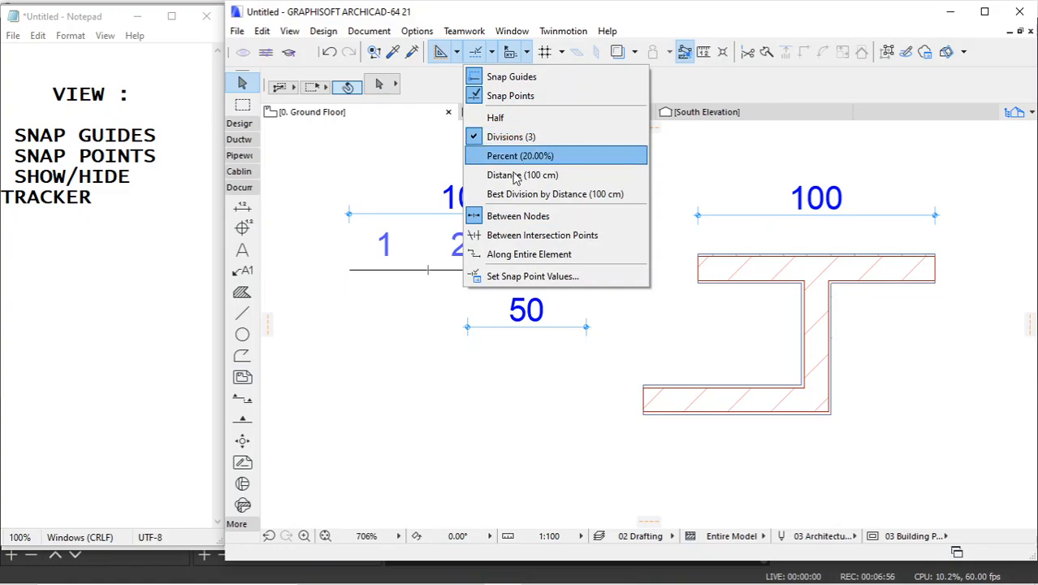
pyautogui.click(427, 273)
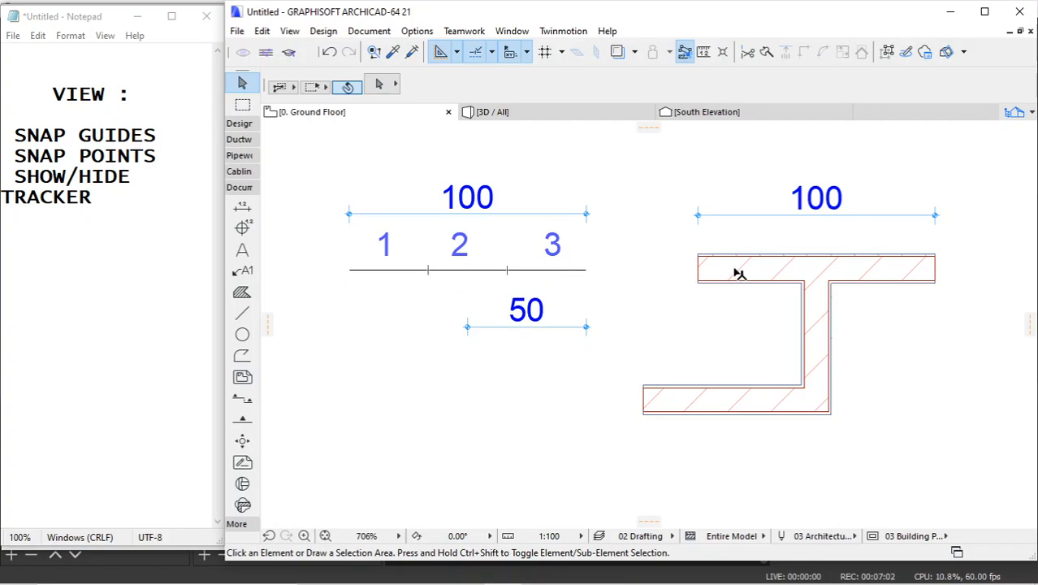
pyautogui.click(813, 303)
pyautogui.press('Delete')
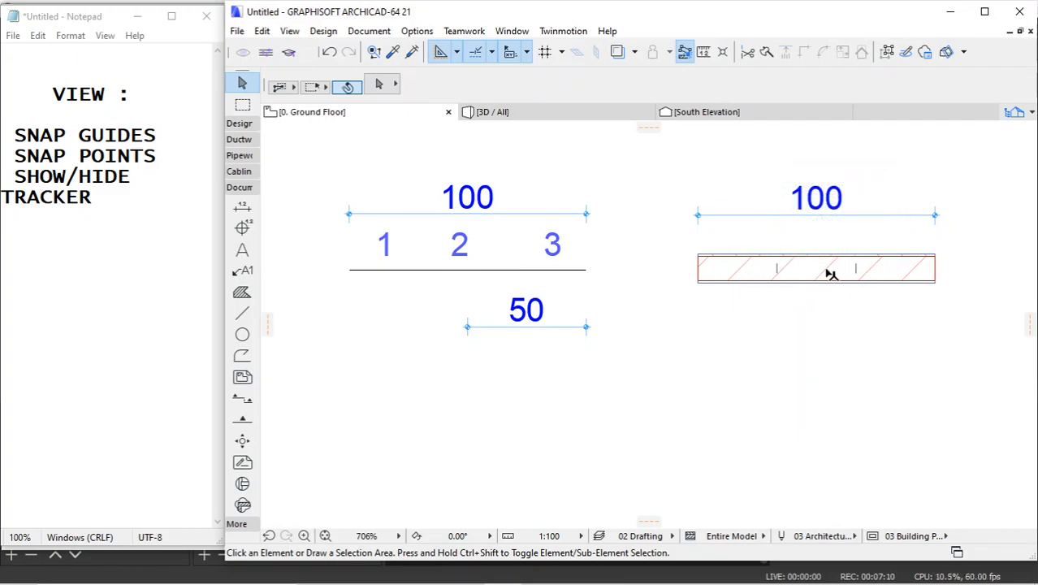
pyautogui.click(906, 269)
pyautogui.press('Escape')
# Step: Set the snap point Divisions value to 5 and check the updated snap point option
pyautogui.scroll(-1, 552, 298)
pyautogui.scroll(1, 530, 278)
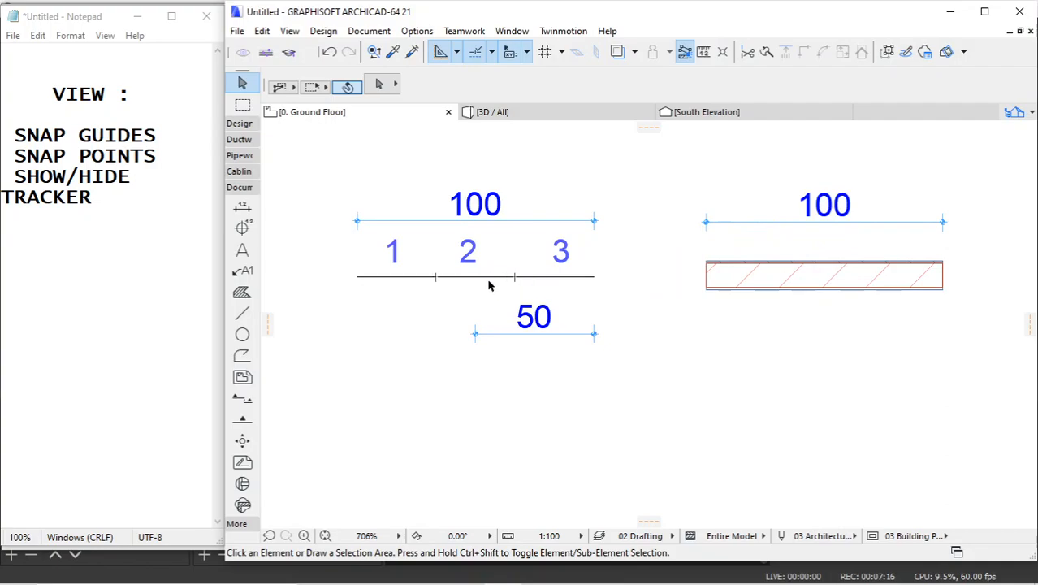
pyautogui.click(491, 54)
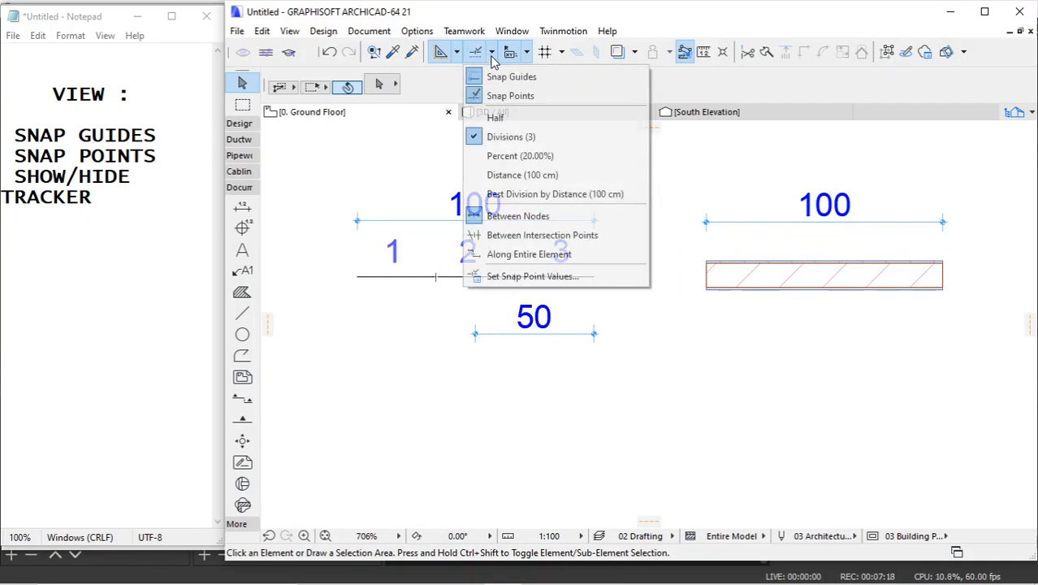
pyautogui.click(533, 276)
pyautogui.click(527, 189)
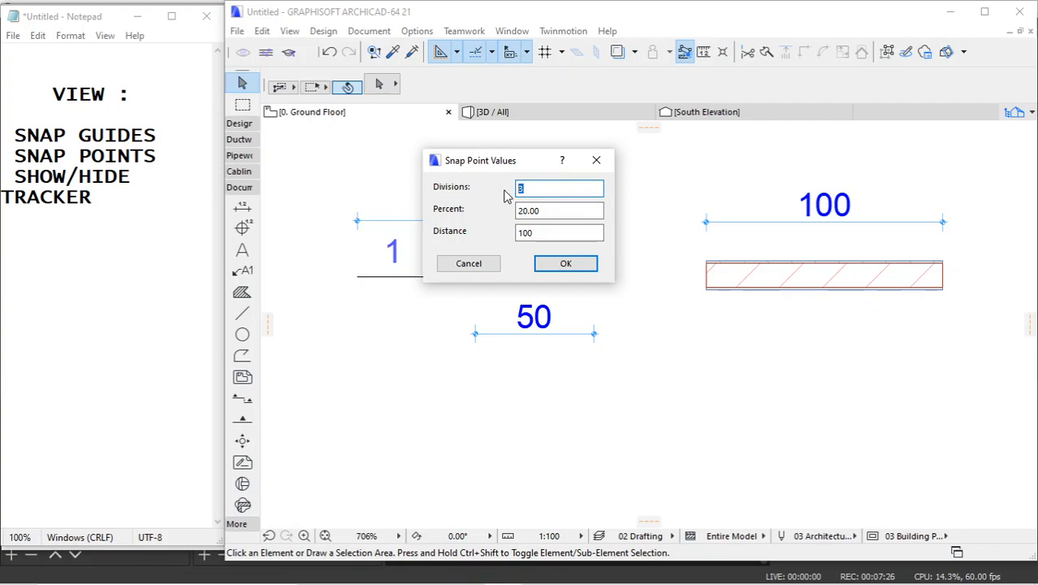
pyautogui.click(563, 262)
pyautogui.click(491, 53)
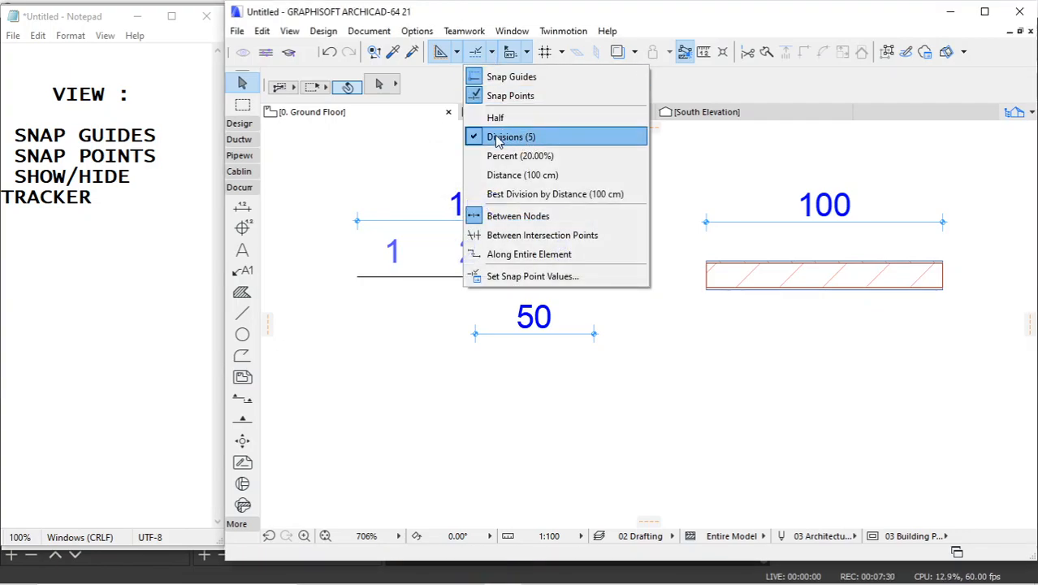
pyautogui.click(400, 149)
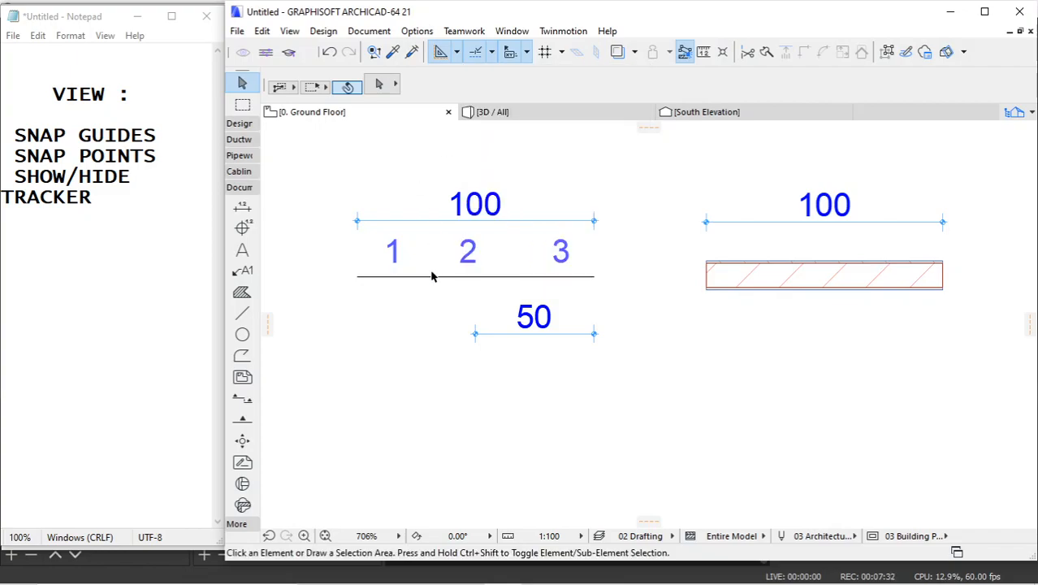
# Step: Move the 2 and 3 texts above the second and third fifths of the 100-long line
pyautogui.moveTo(431, 278)
pyautogui.click(466, 257)
pyautogui.click(468, 253)
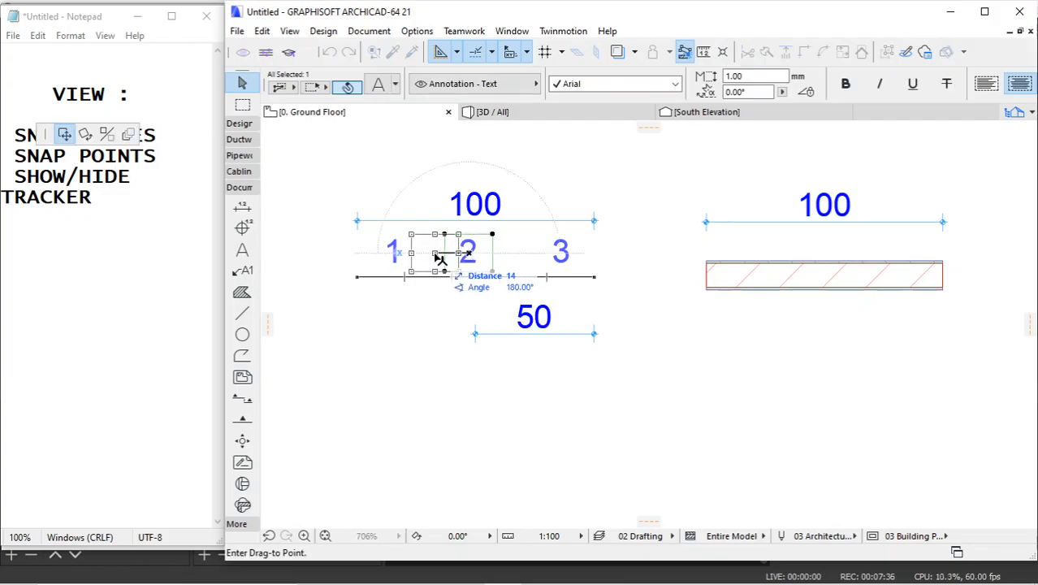
pyautogui.click(433, 258)
pyautogui.click(560, 253)
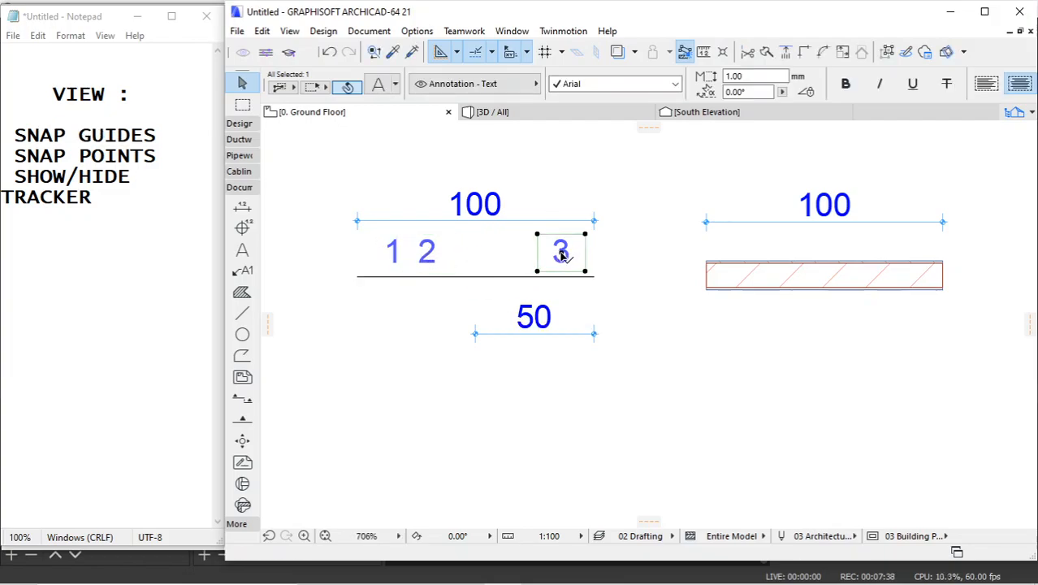
pyautogui.click(561, 253)
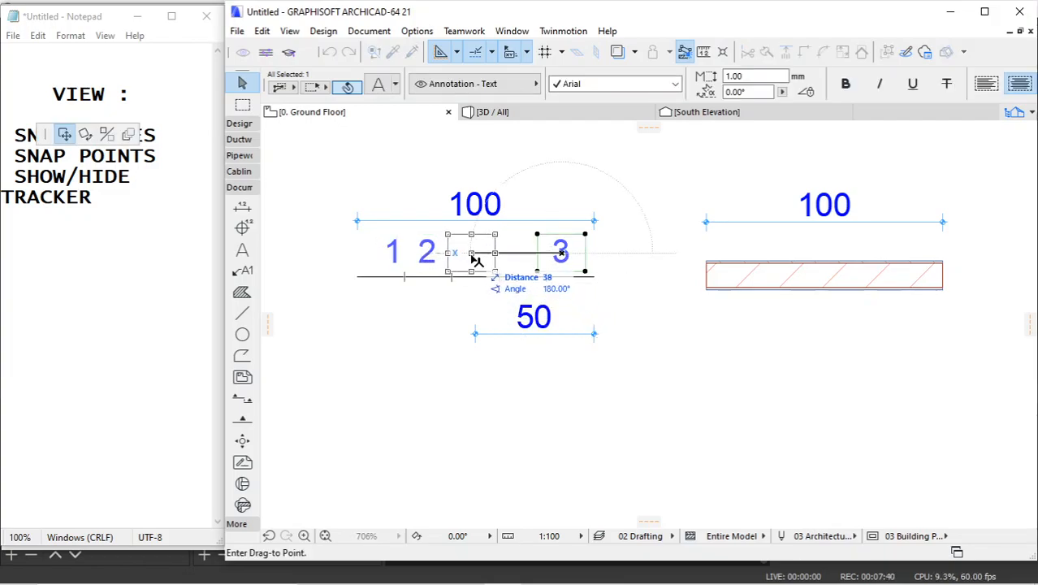
pyautogui.click(476, 260)
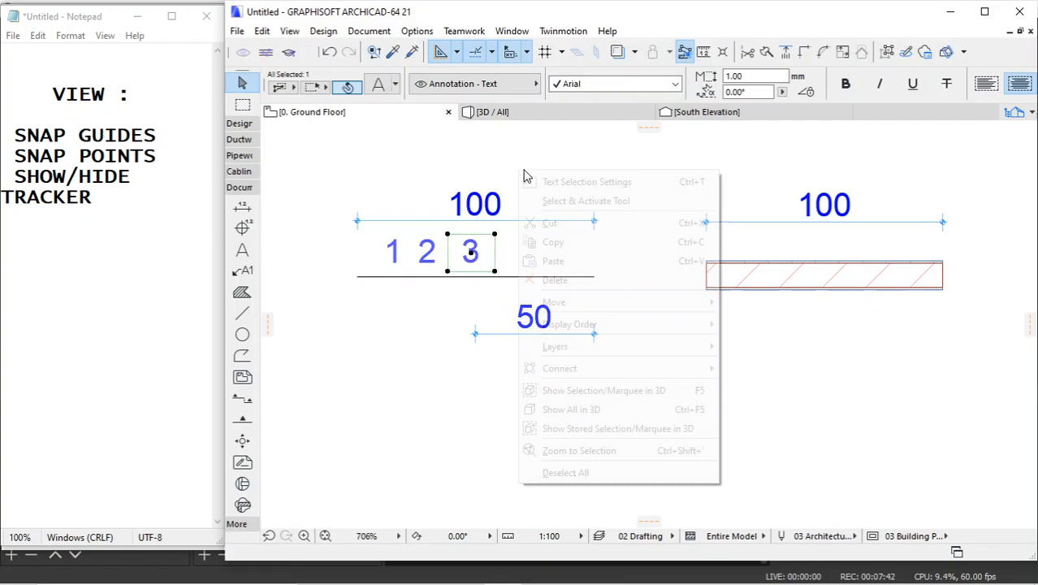
# Step: Drag two copies of the 3 text along the line, above its fourth and last fifths
pyautogui.rightClick(519, 170)
pyautogui.moveTo(612, 302)
pyautogui.click(755, 439)
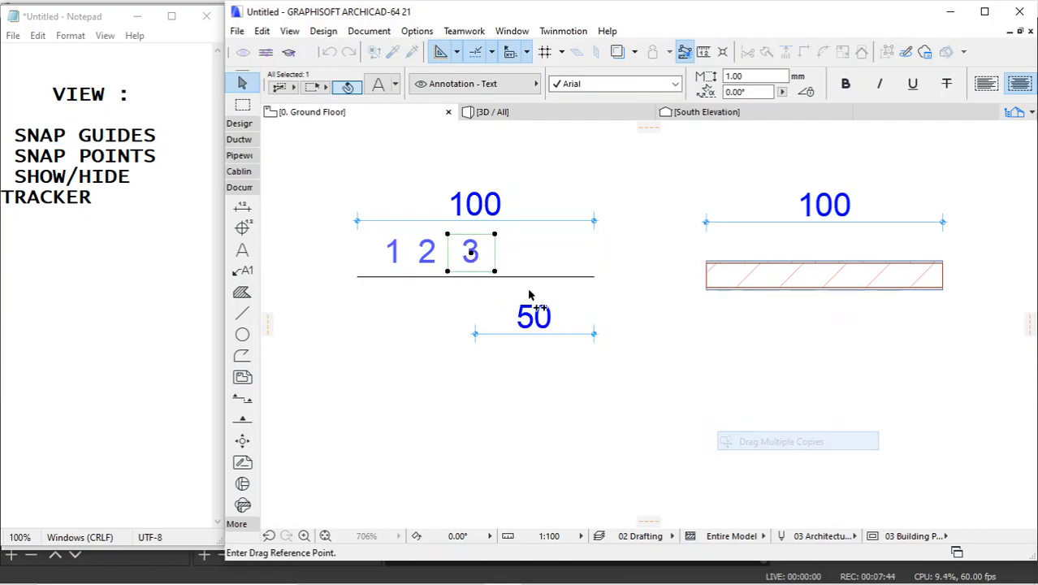
pyautogui.click(471, 254)
pyautogui.click(517, 253)
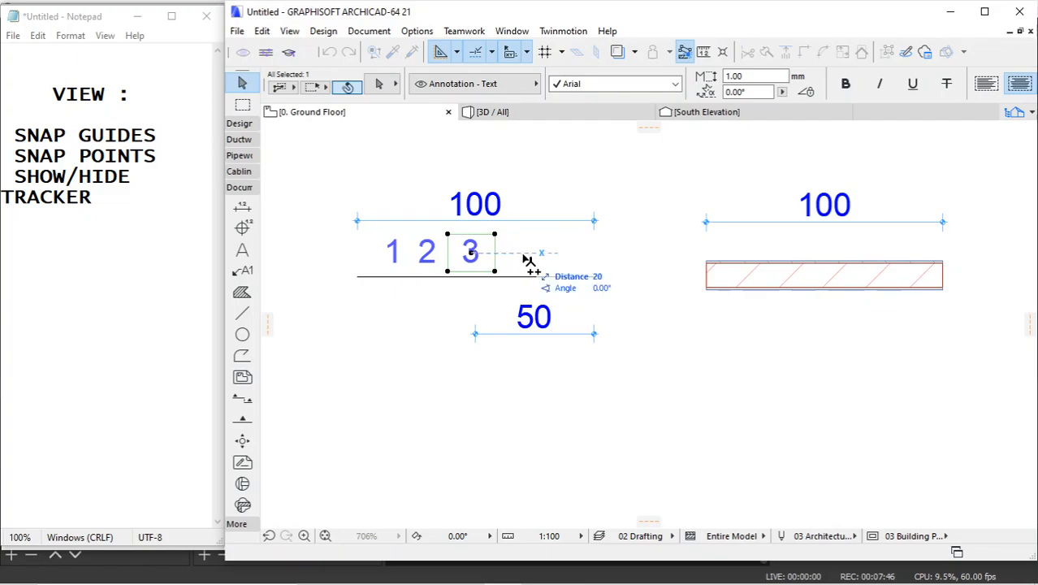
pyautogui.click(566, 253)
pyautogui.press('Escape')
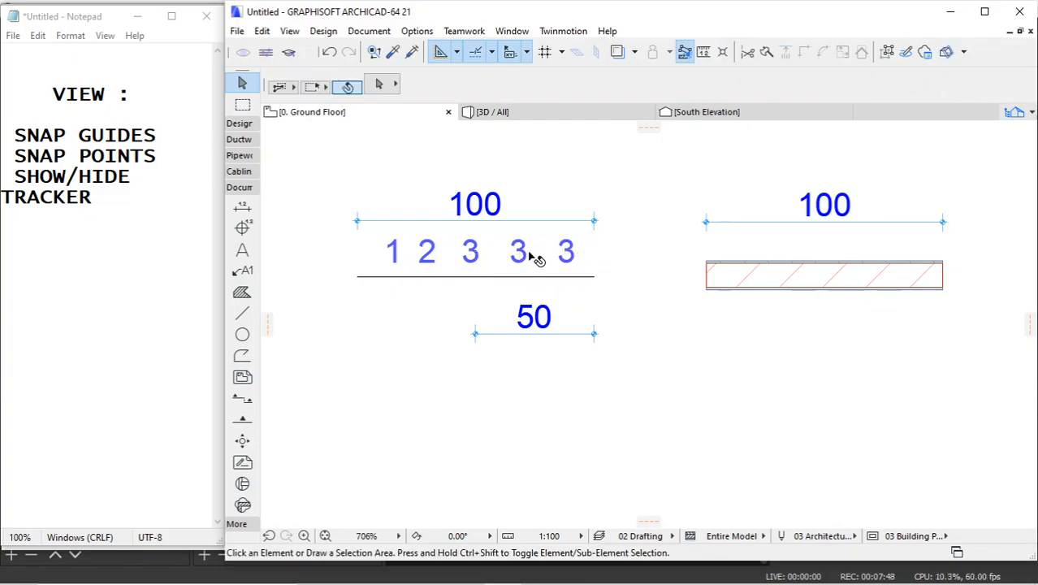
# Step: Change the first copied 3 text to 4 and the last one to 5
pyautogui.doubleClick(529, 254)
pyautogui.write('4')
pyautogui.click(574, 253)
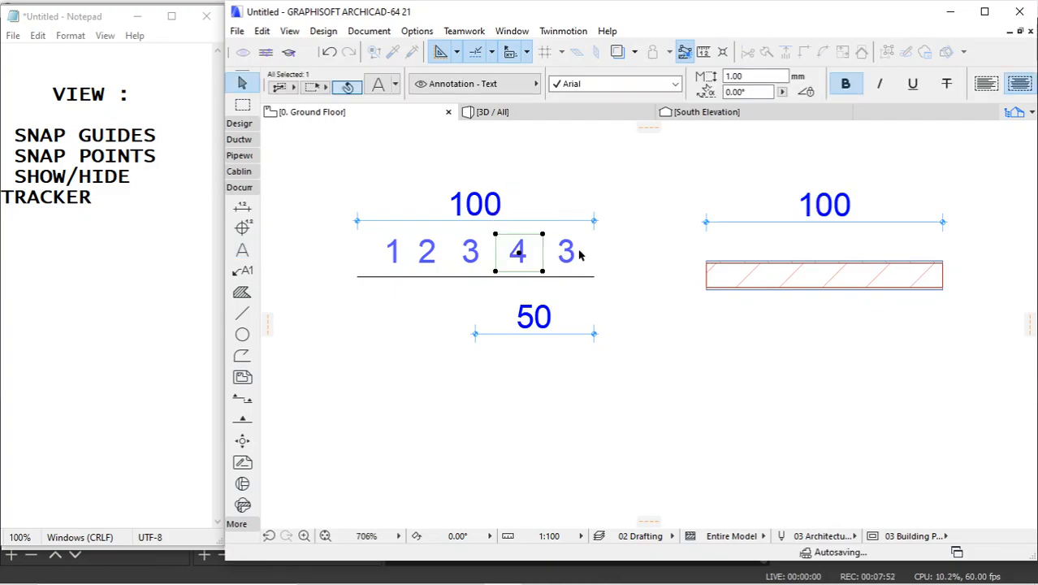
pyautogui.click(585, 255)
pyautogui.doubleClick(579, 252)
pyautogui.write('5')
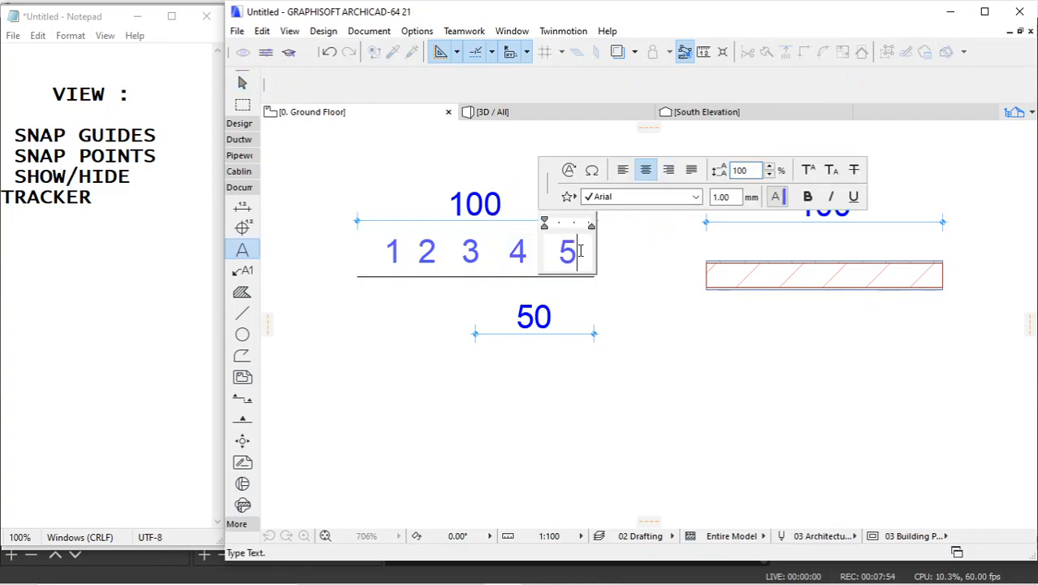
pyautogui.click(618, 287)
pyautogui.press('Escape')
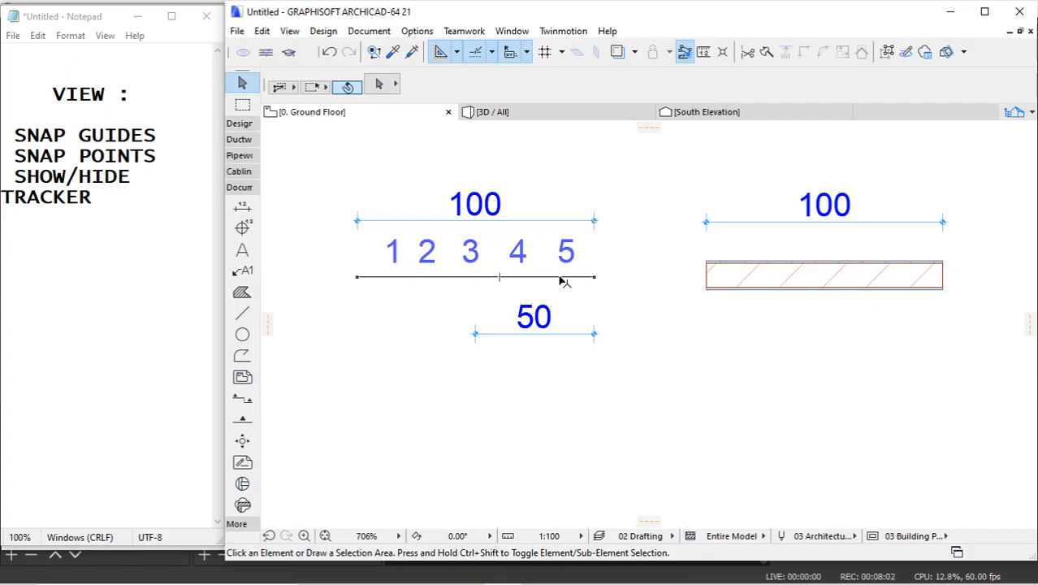
# Step: Check the Divisions (5) snap points on the 100-long wall and move the texts 1 to 5 from the line to the wall
pyautogui.click(491, 53)
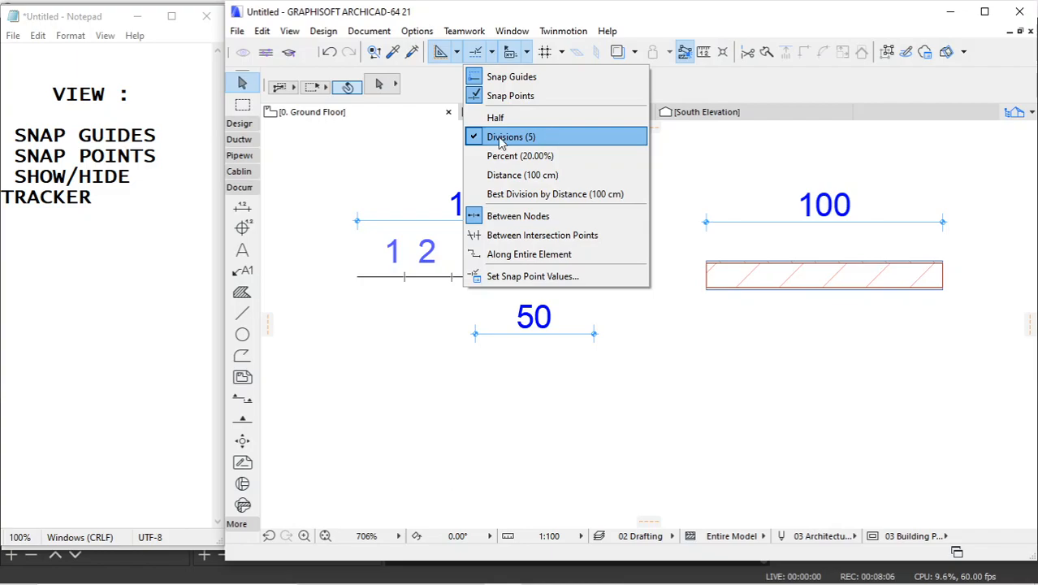
pyautogui.click(760, 266)
pyautogui.moveTo(758, 264)
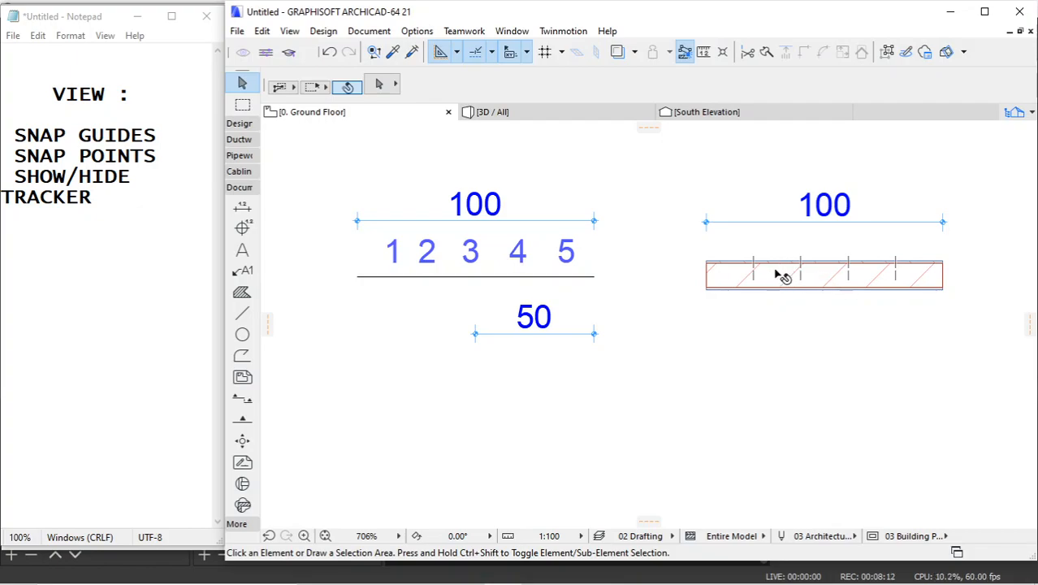
pyautogui.click(397, 251)
pyautogui.keyDown('shift'); pyautogui.click(426, 252); pyautogui.keyUp('shift')
pyautogui.keyDown('shift'); pyautogui.click(472, 252); pyautogui.keyUp('shift')
pyautogui.keyDown('shift'); pyautogui.click(521, 251); pyautogui.keyUp('shift')
pyautogui.keyDown('shift'); pyautogui.click(560, 254); pyautogui.keyUp('shift')
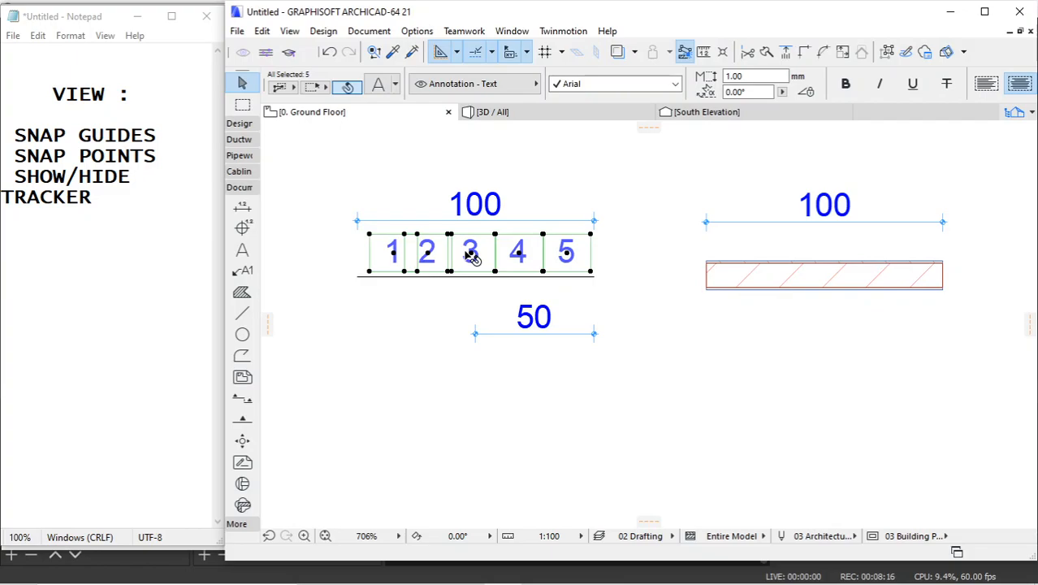
pyautogui.click(470, 254)
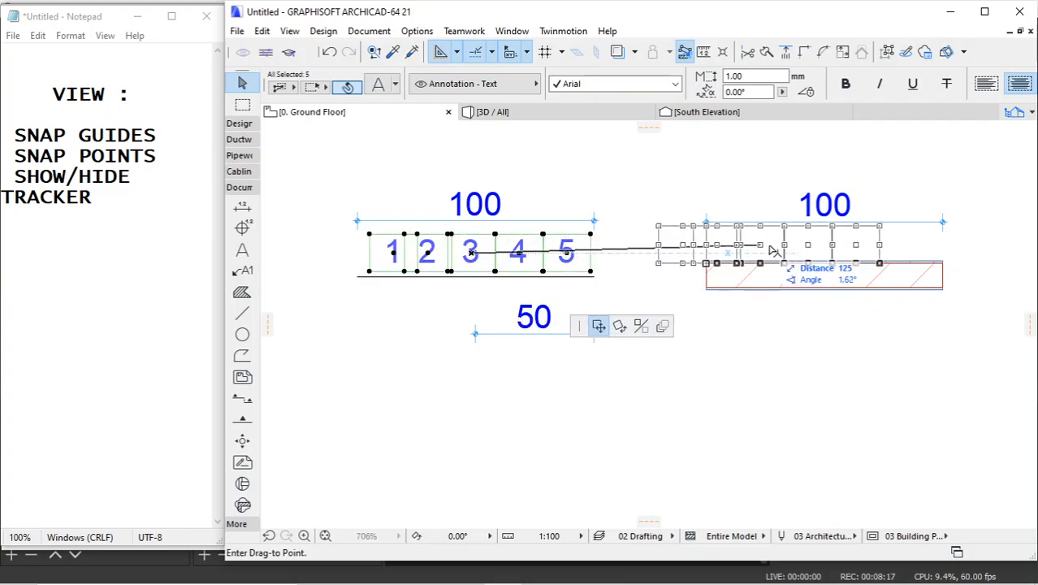
pyautogui.click(817, 253)
pyautogui.press('Escape')
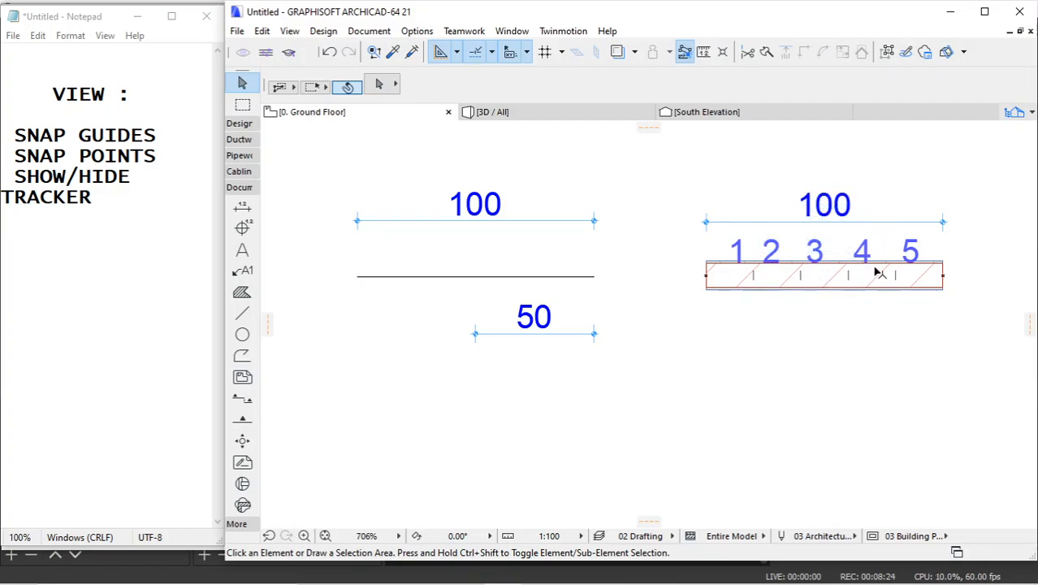
# Step: Switch the snap points from Divisions to the Percent (20.00%) option
pyautogui.click(491, 52)
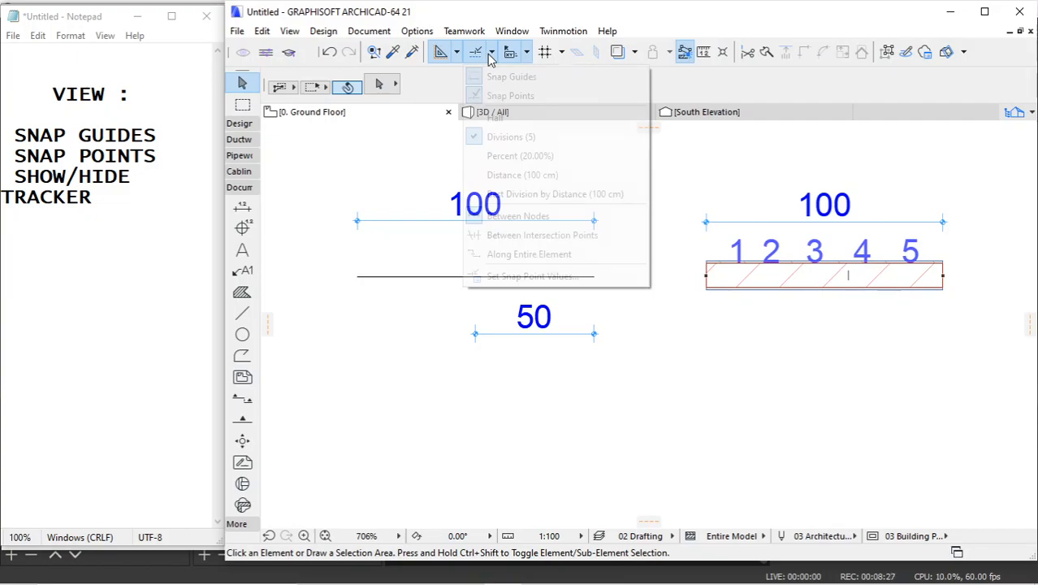
pyautogui.click(517, 157)
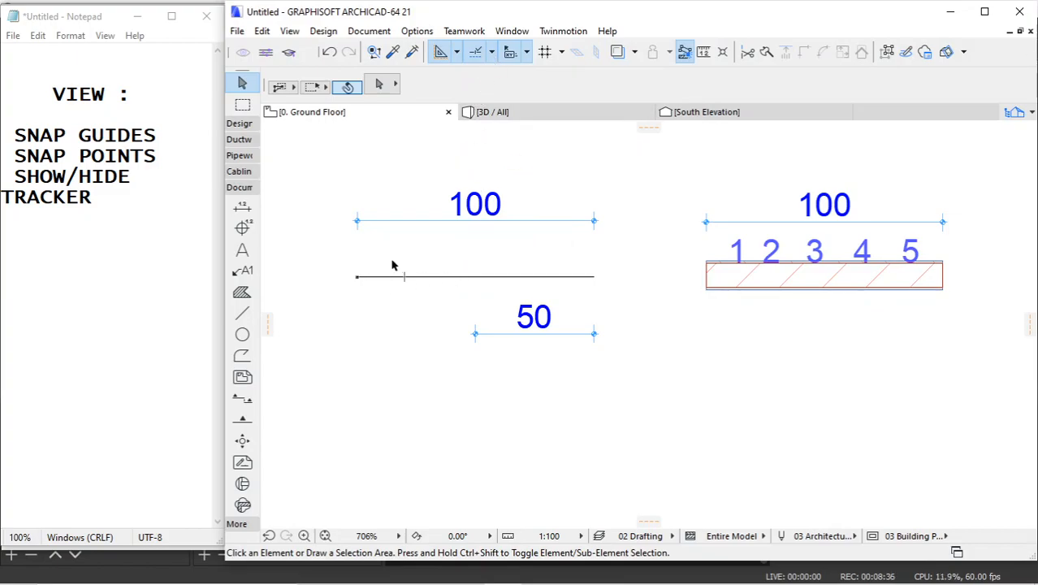
pyautogui.click(737, 252)
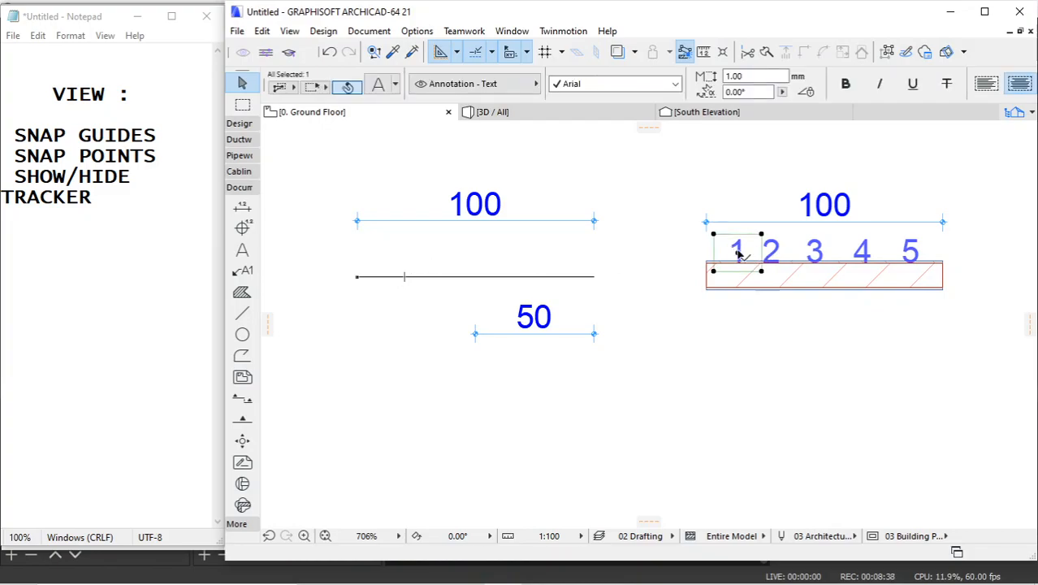
pyautogui.click(736, 253)
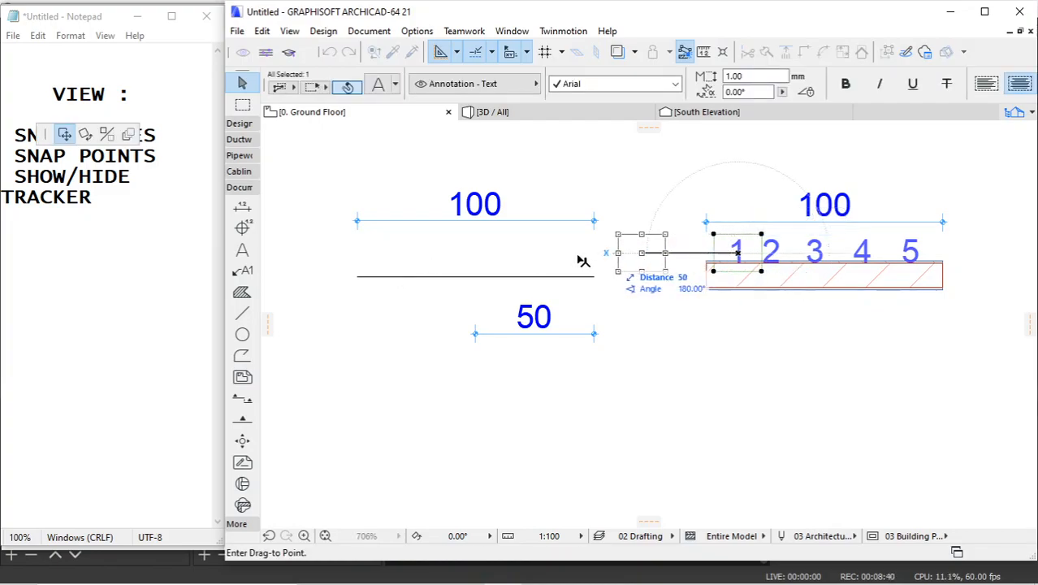
pyautogui.press('Escape')
pyautogui.press('Escape')
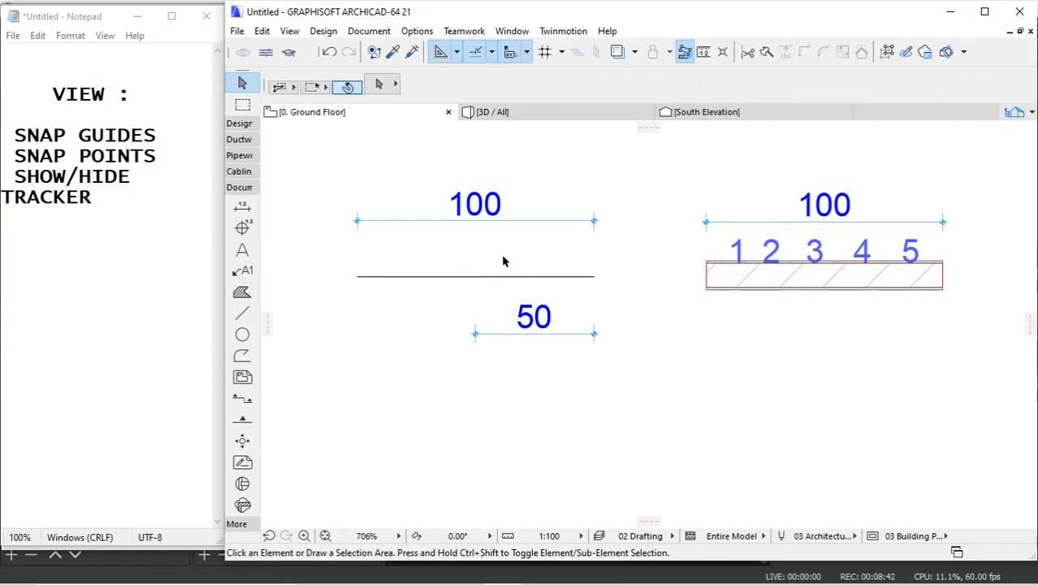
# Step: Dimension the distance from the line's left end to its percent snap point, placing the dimension between the line and its 100 dimension
pyautogui.keyDown('alt'); pyautogui.click(539, 221); pyautogui.keyUp('alt')
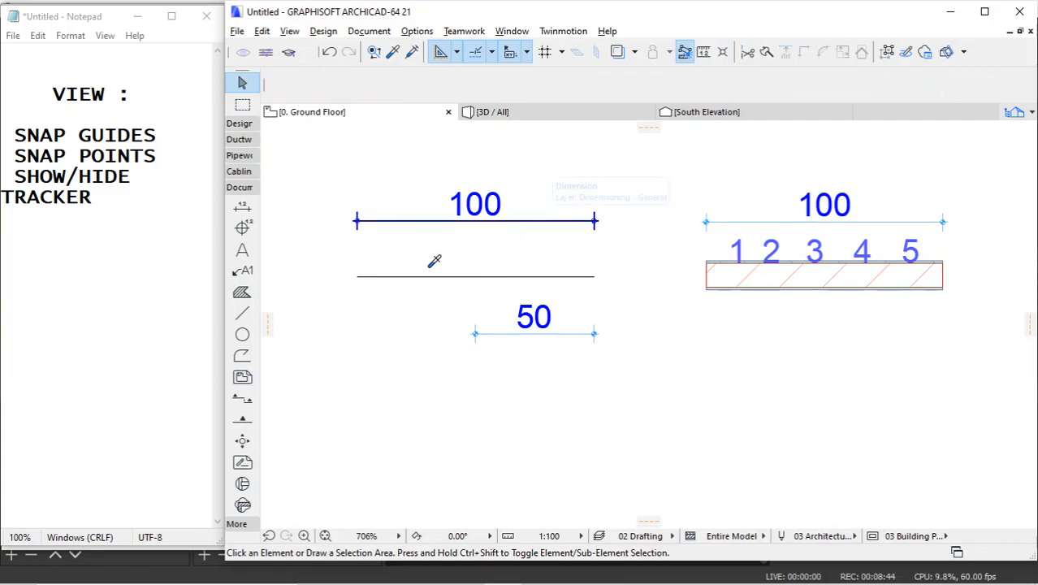
pyautogui.click(357, 276)
pyautogui.click(404, 276)
pyautogui.rightClick(408, 236)
pyautogui.click(435, 340)
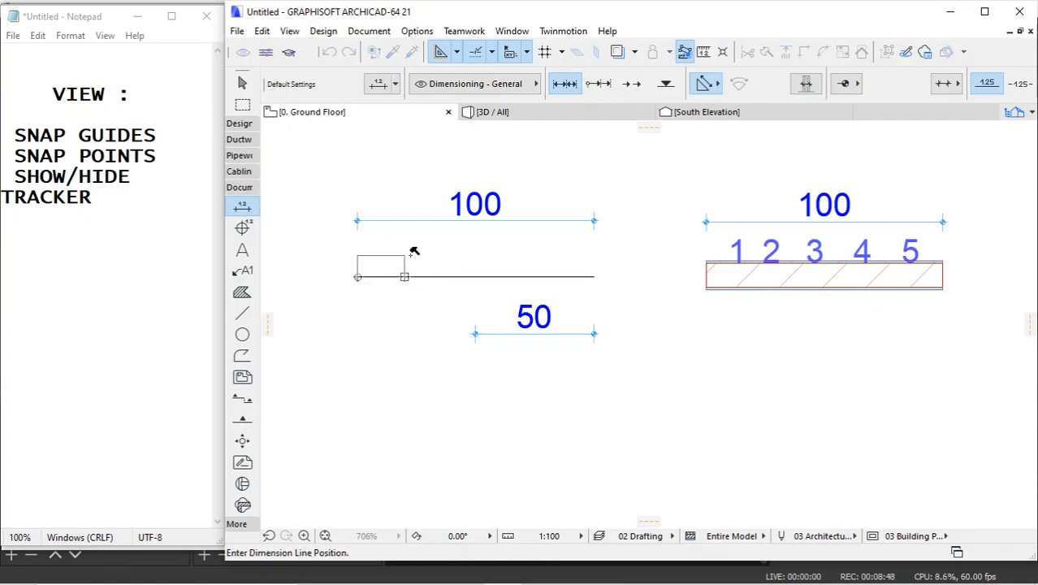
pyautogui.click(413, 253)
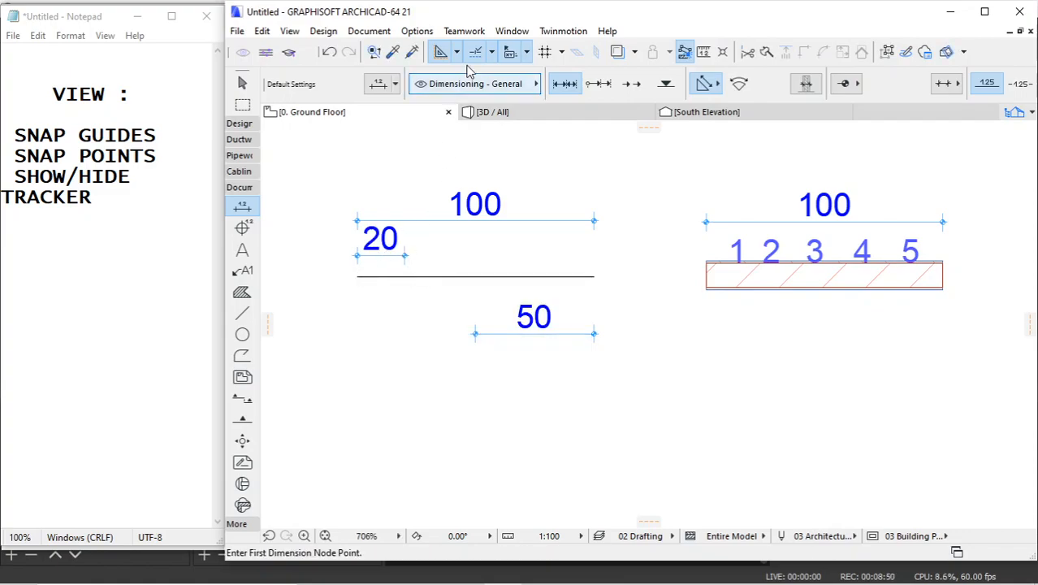
# Step: Review the Percent snap point option and set its value to 30
pyautogui.click(491, 52)
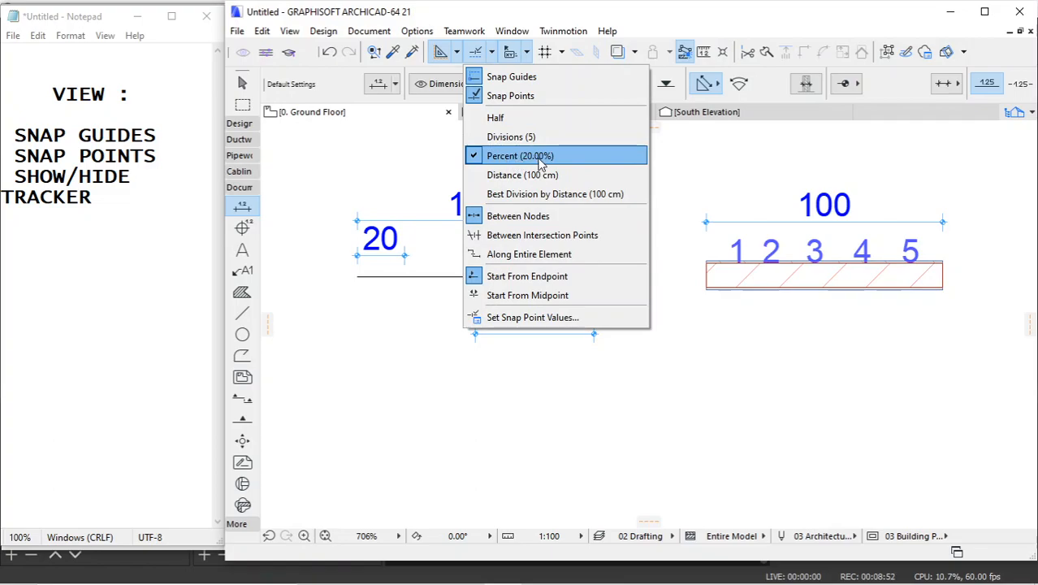
pyautogui.click(433, 251)
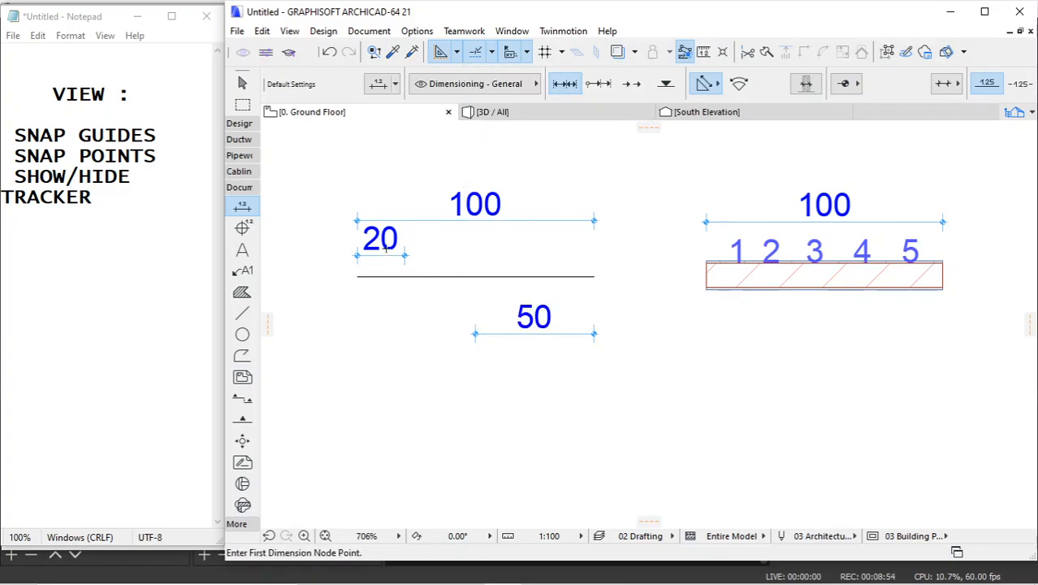
pyautogui.click(490, 53)
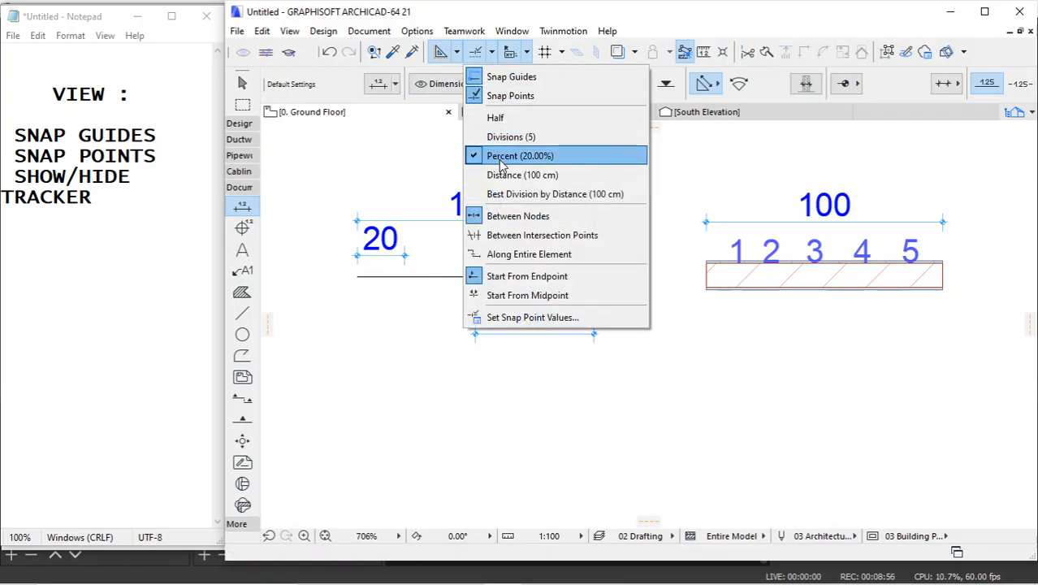
pyautogui.click(422, 187)
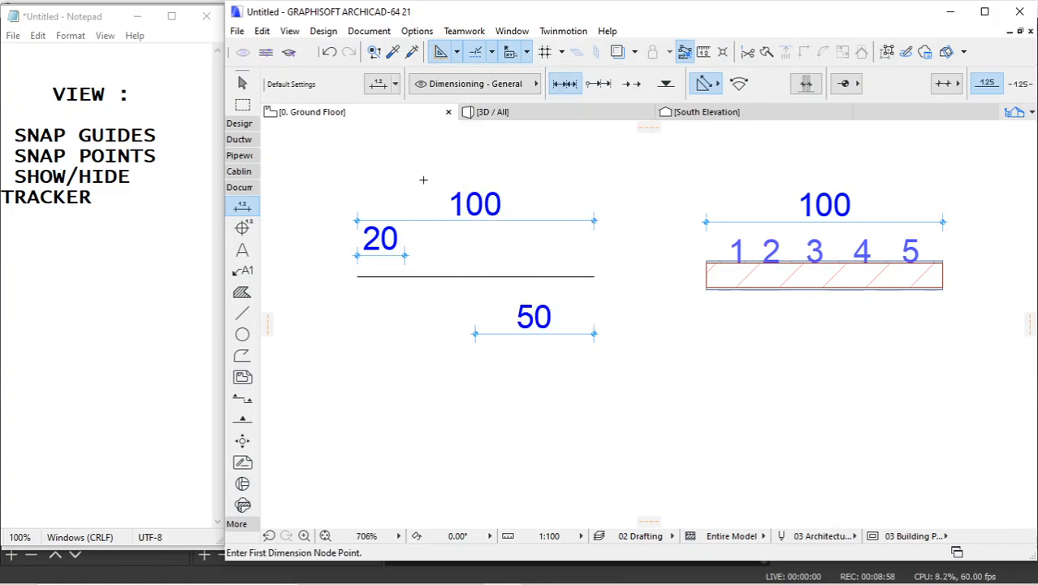
pyautogui.click(491, 53)
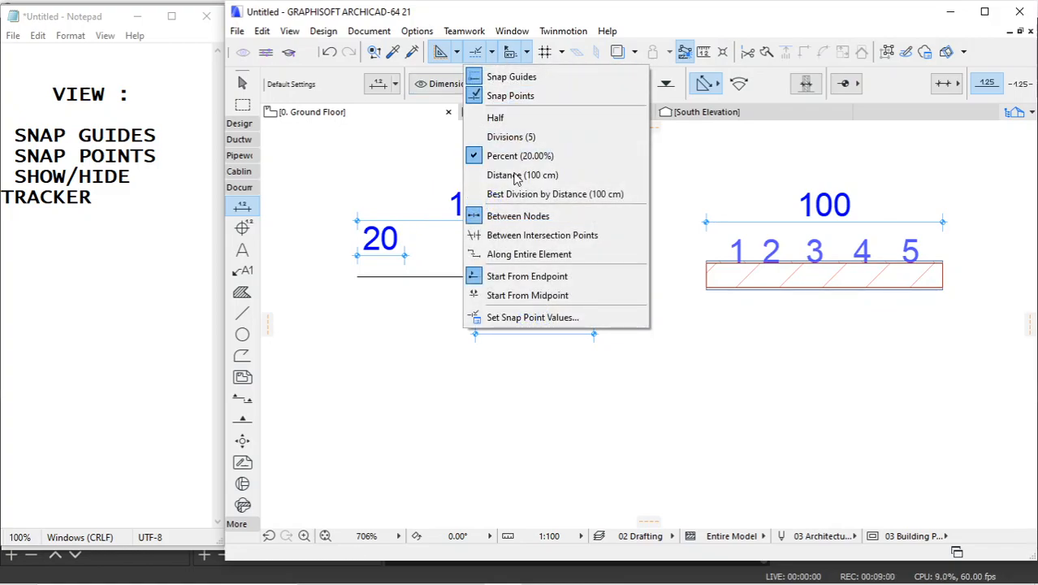
pyautogui.click(515, 318)
pyautogui.click(516, 211)
pyautogui.write('30')
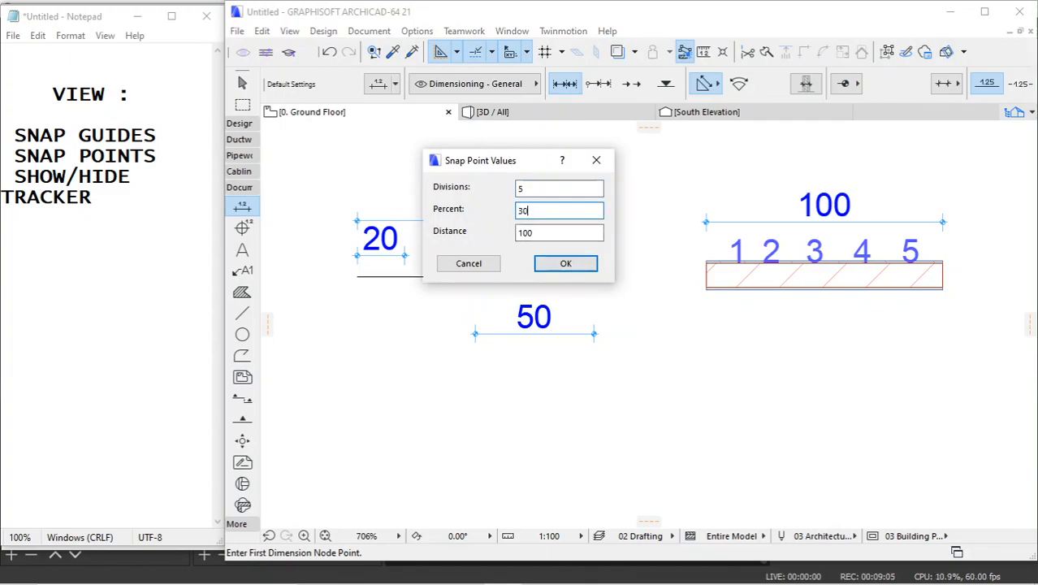
pyautogui.click(566, 263)
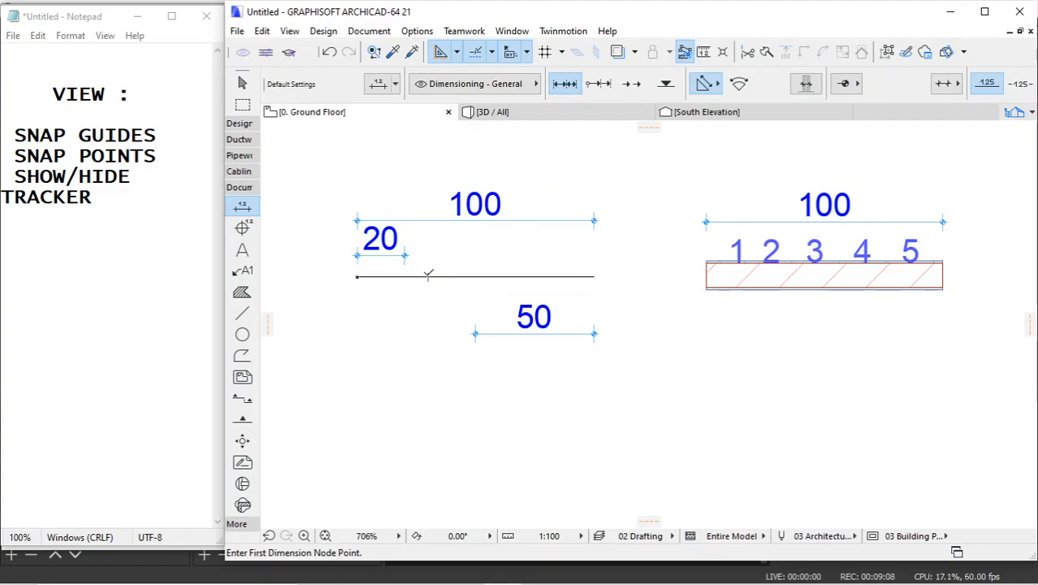
# Step: Delete the 20 dimension above the 100-long line
pyautogui.press('Escape')
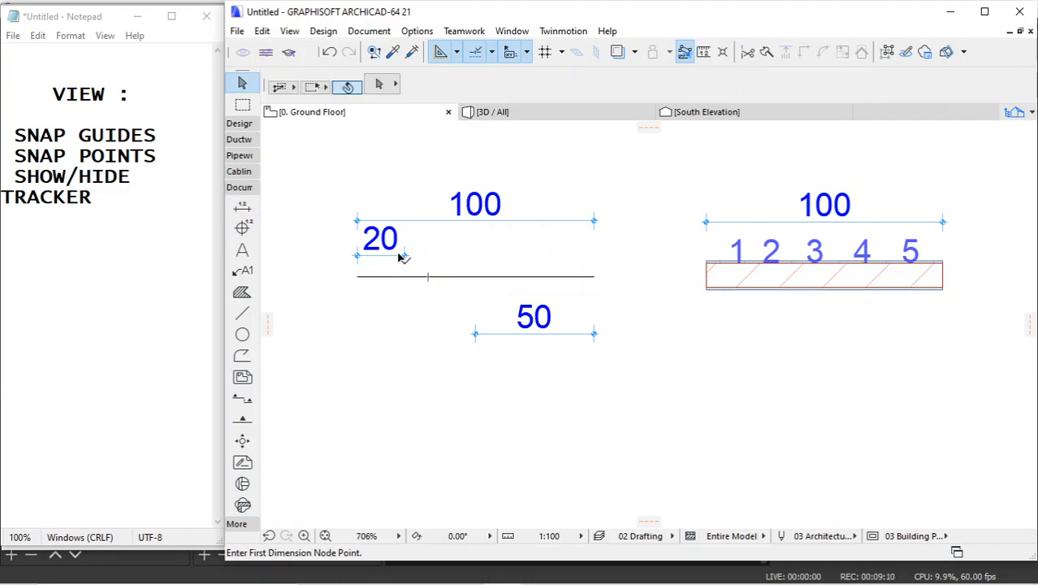
pyautogui.click(400, 255)
pyautogui.click(404, 255)
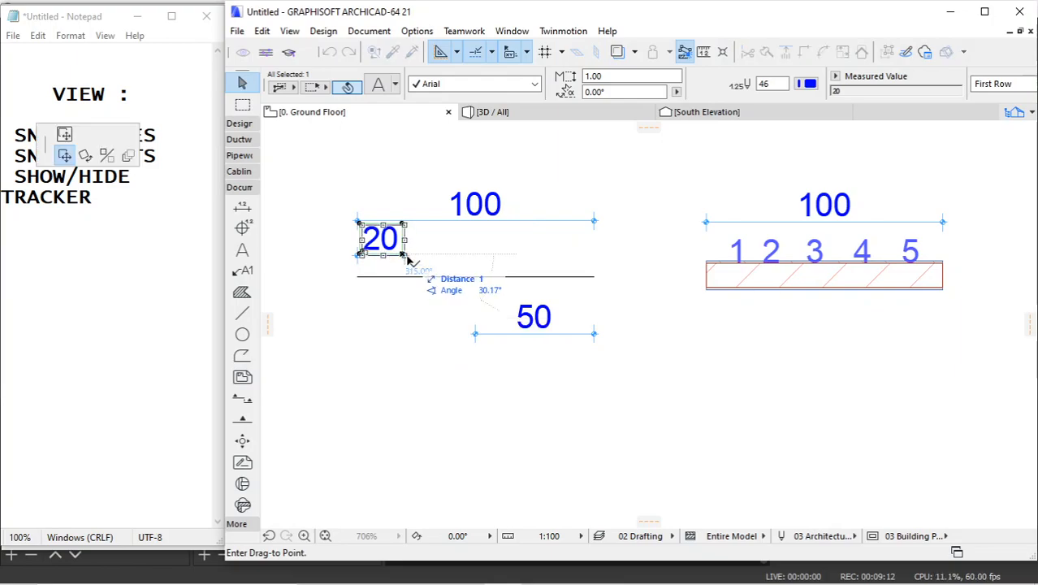
pyautogui.press('Escape')
pyautogui.press('Delete')
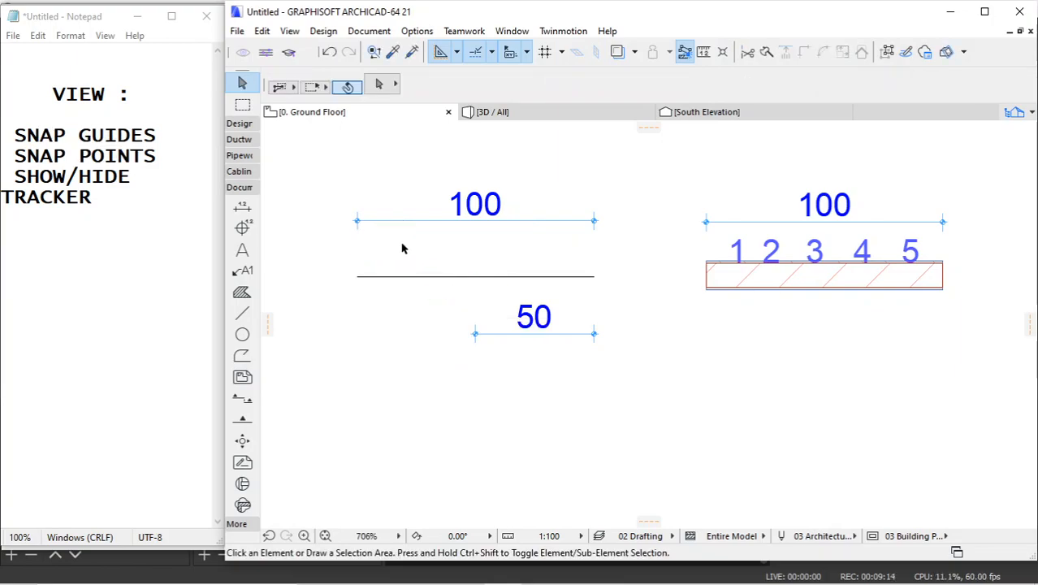
# Step: Dimension the distance from the 100-long line's left end to its 30% snap point, placing it below the 100 dimension
pyautogui.keyDown('alt'); pyautogui.click(408, 222); pyautogui.keyUp('alt')
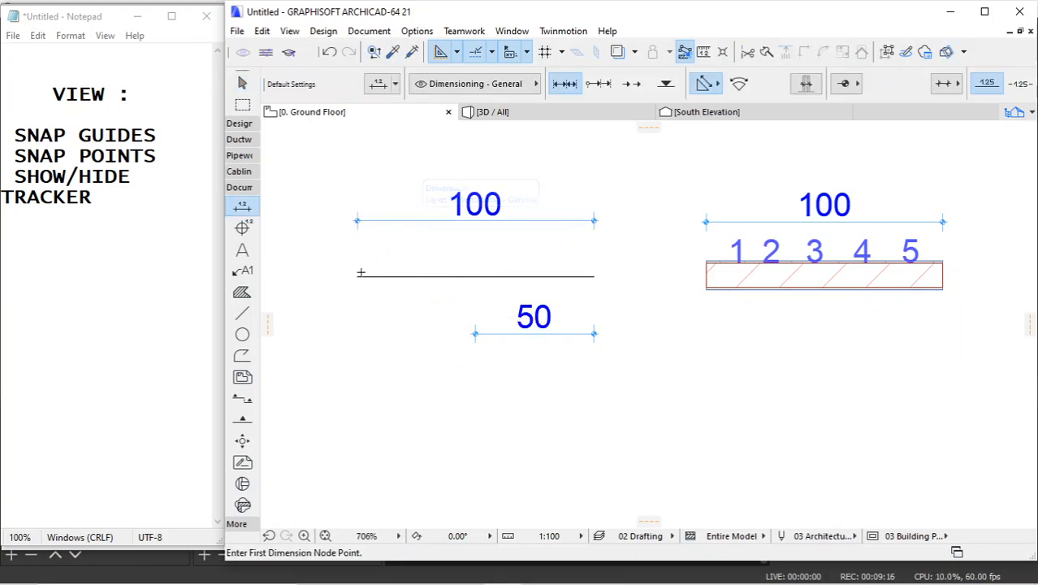
pyautogui.click(358, 276)
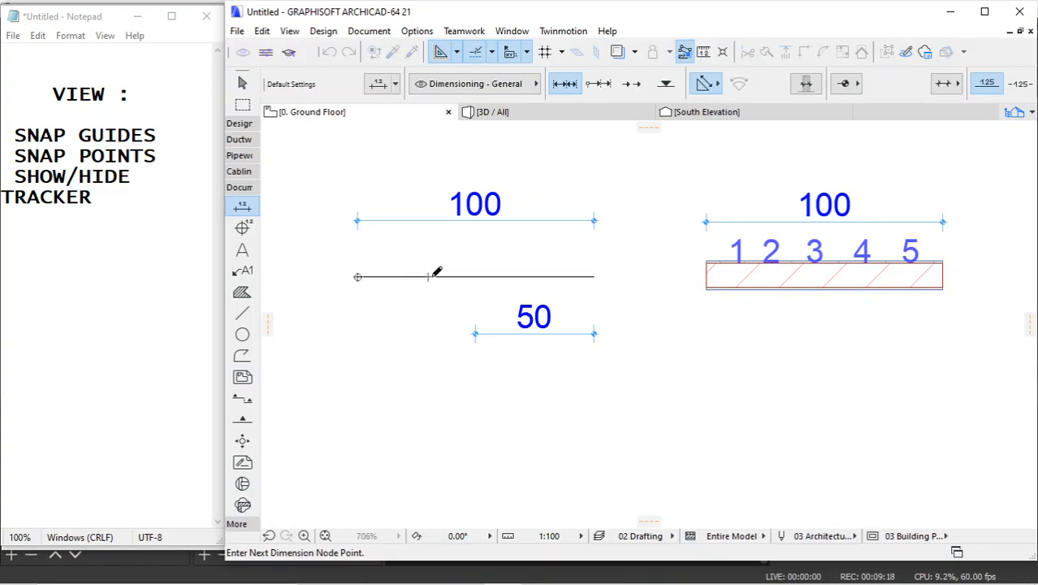
pyautogui.rightClick(432, 237)
pyautogui.click(463, 343)
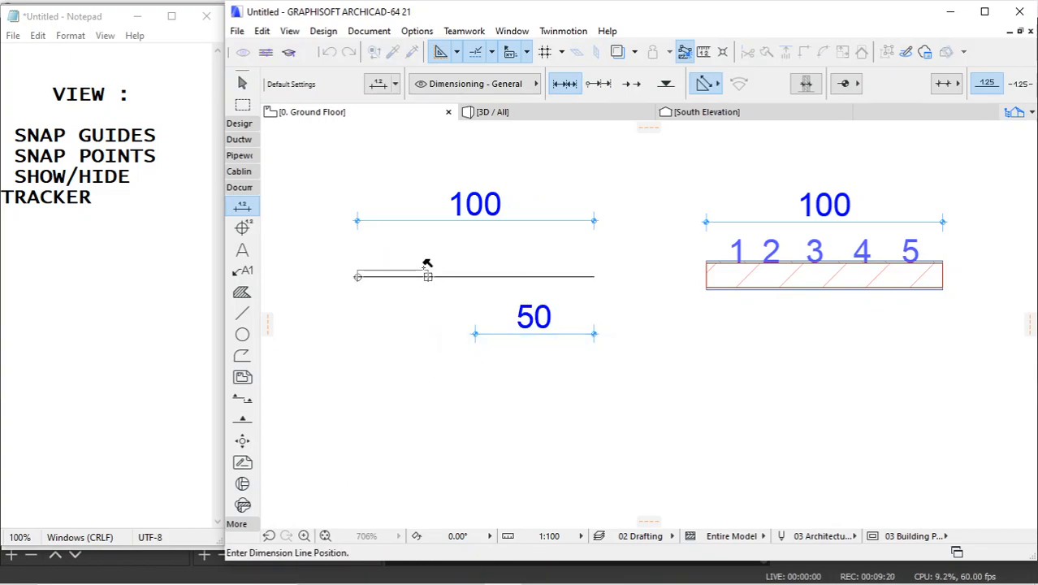
pyautogui.click(421, 255)
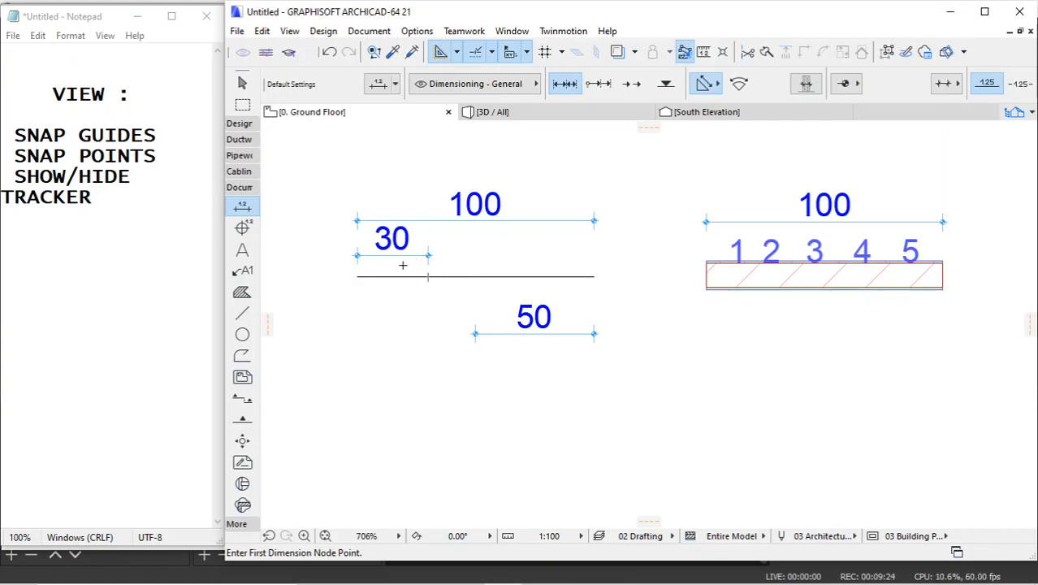
# Step: Dimension the distance from the 30% snap point to the line's right end, aligned with the 30 dimension
pyautogui.click(428, 276)
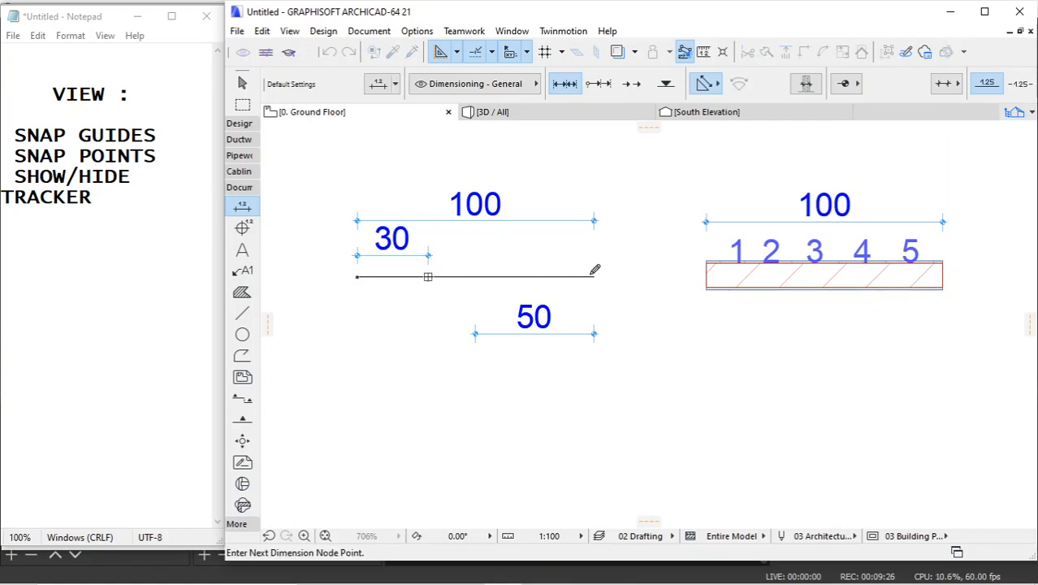
pyautogui.rightClick(619, 243)
pyautogui.click(645, 341)
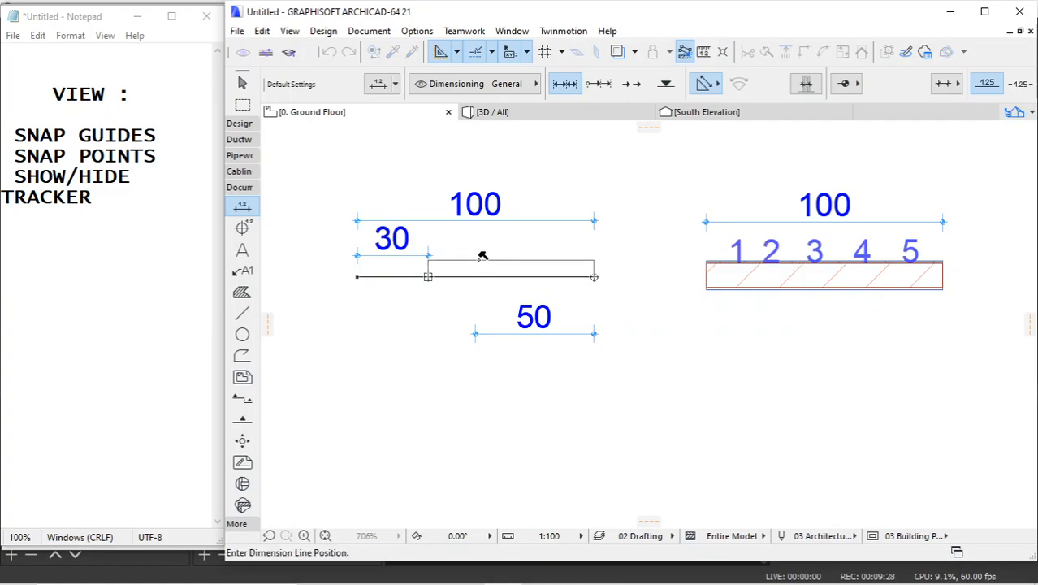
pyautogui.click(434, 254)
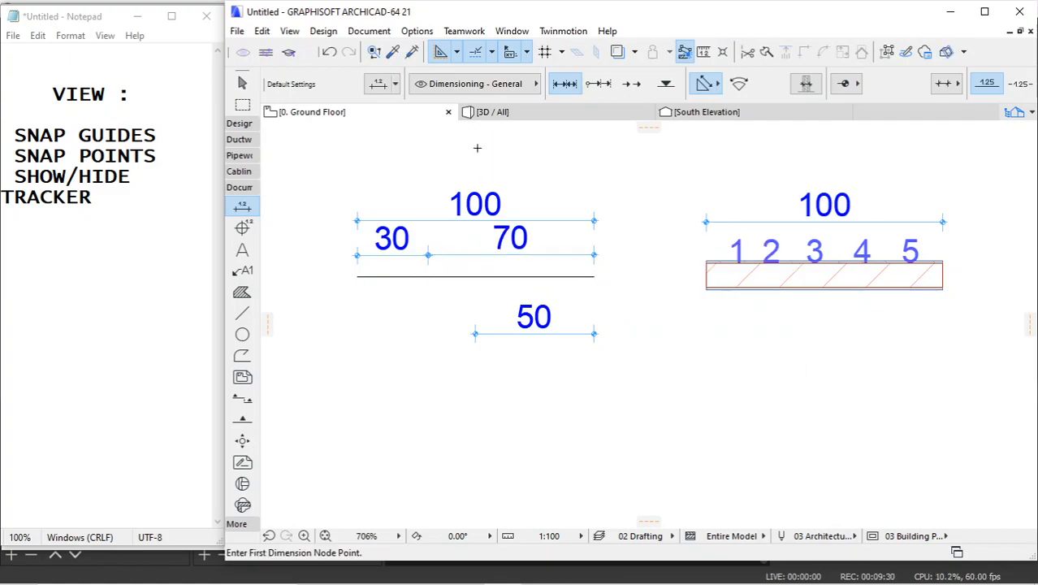
# Step: Review the Percent (30.00%) snap point option and switch the snap points to Distance (100 cm)
pyautogui.click(491, 51)
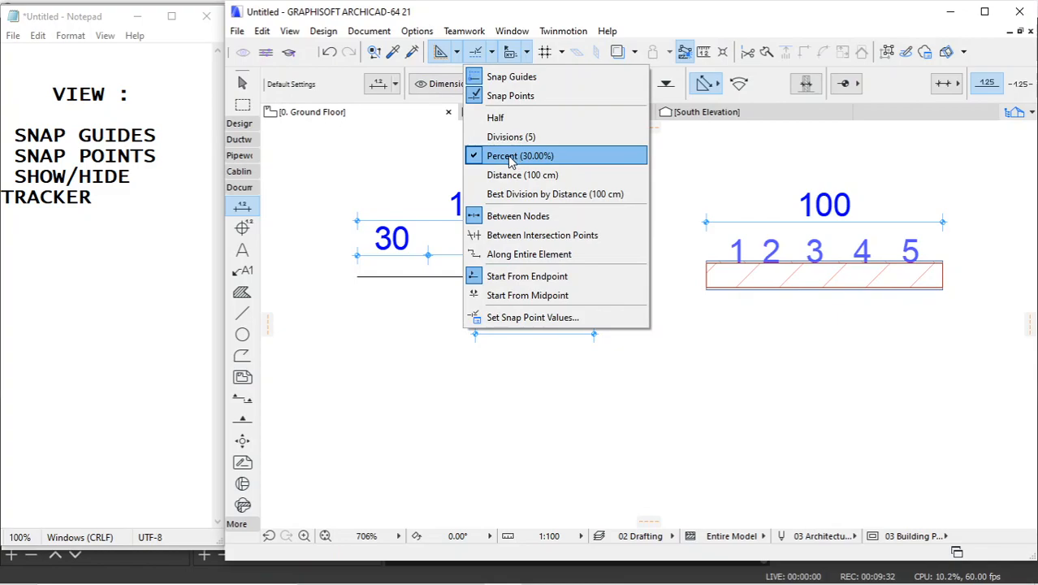
pyautogui.click(410, 276)
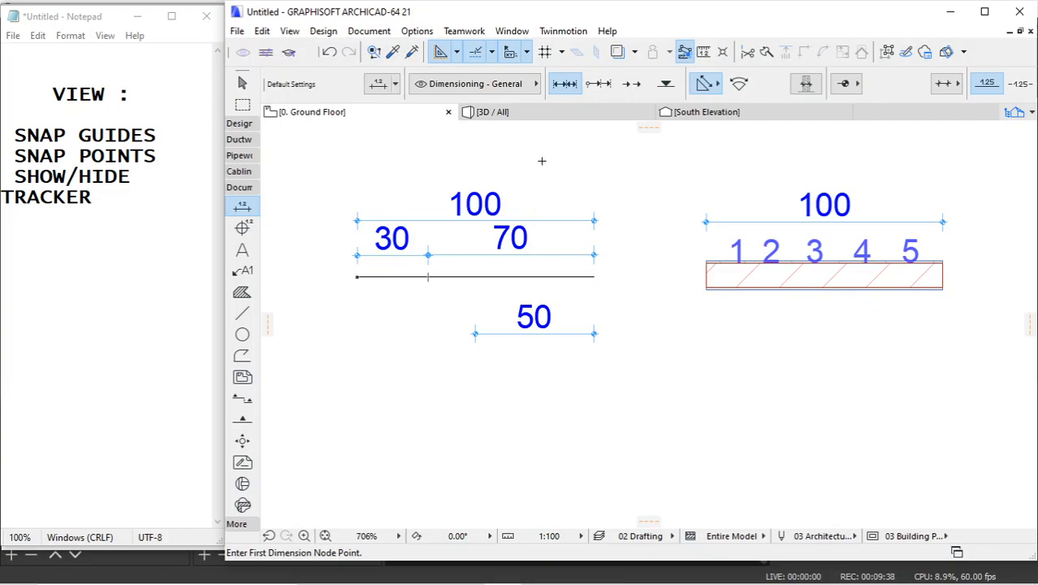
pyautogui.click(492, 53)
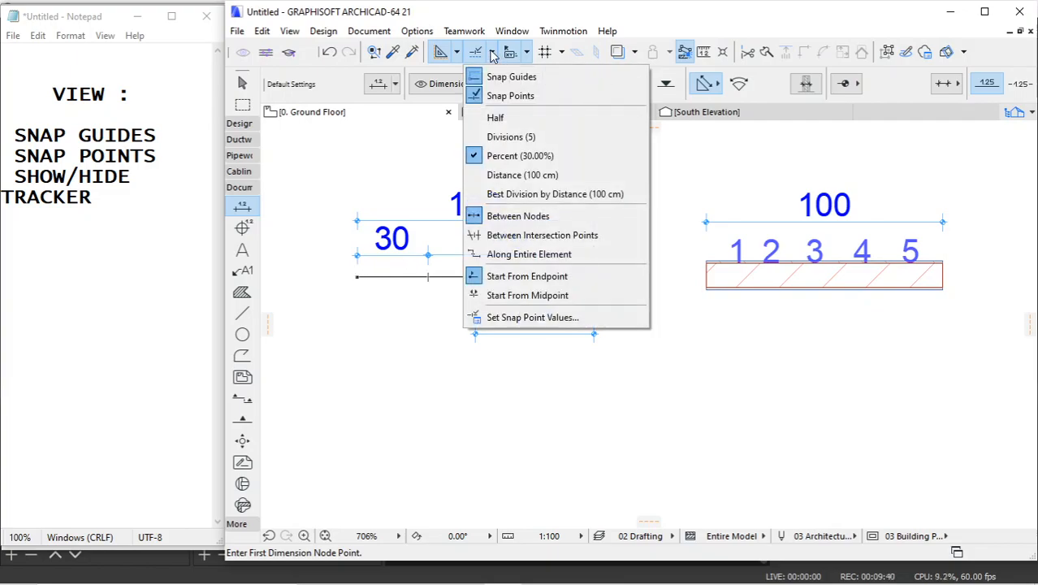
pyautogui.click(519, 182)
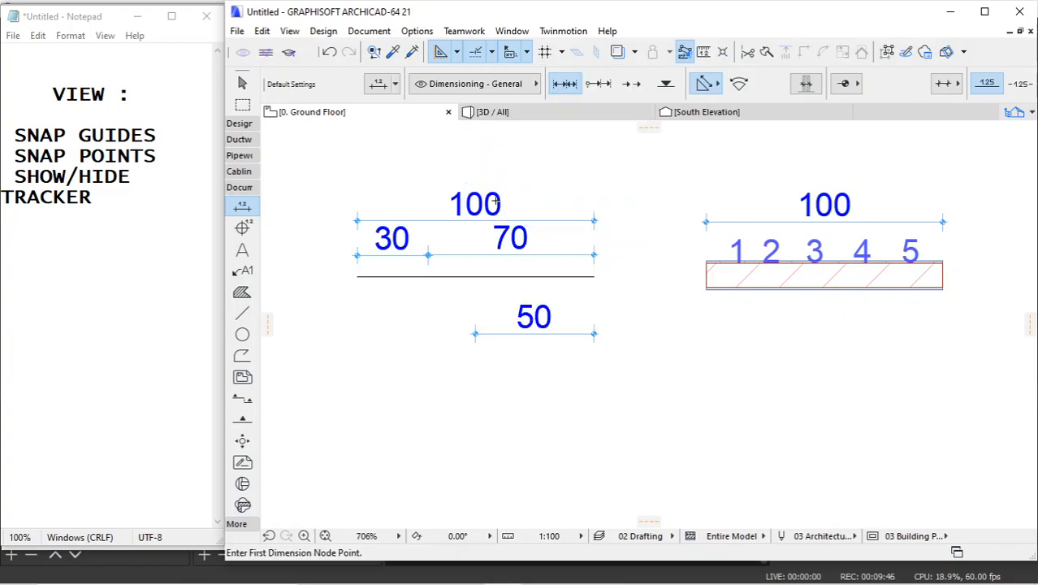
# Step: Draw a horizontal line 500 long below the existing 100-long line and wall
pyautogui.scroll(-3, 440, 233)
pyautogui.scroll(2, 459, 305)
pyautogui.click(242, 312)
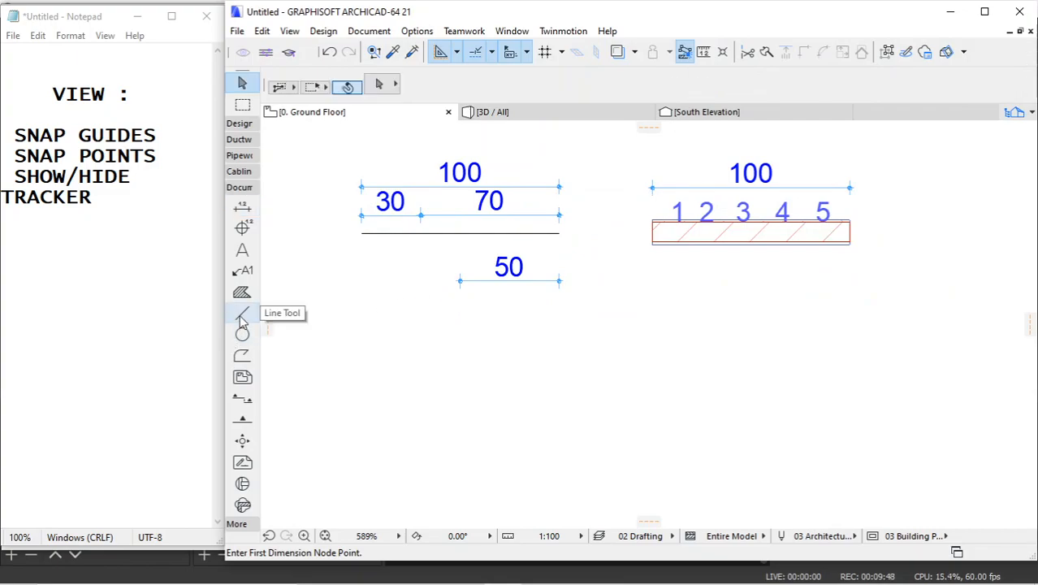
pyautogui.click(424, 404)
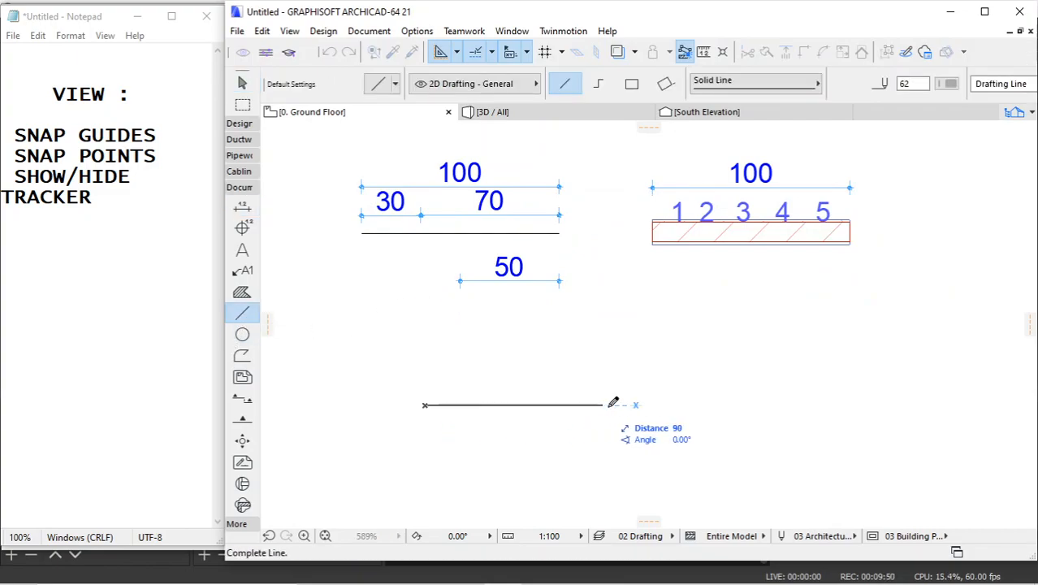
pyautogui.write('5')
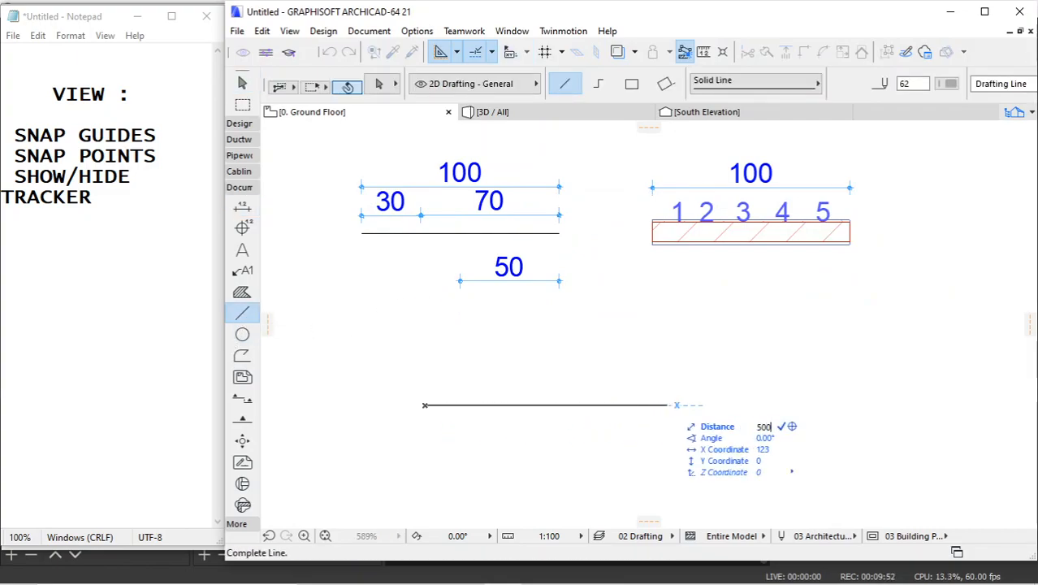
pyautogui.write('00')
pyautogui.press('Return')
pyautogui.scroll(-3, 618, 379)
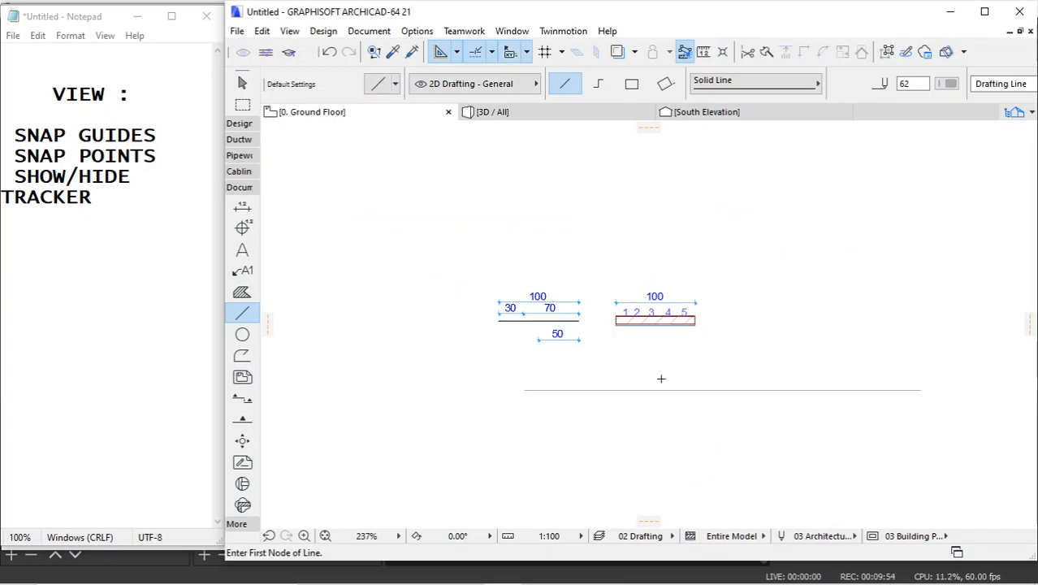
# Step: Change the 500-long line's pen to black pen 1 and deselect the line
pyautogui.press('Escape')
pyautogui.click(793, 390)
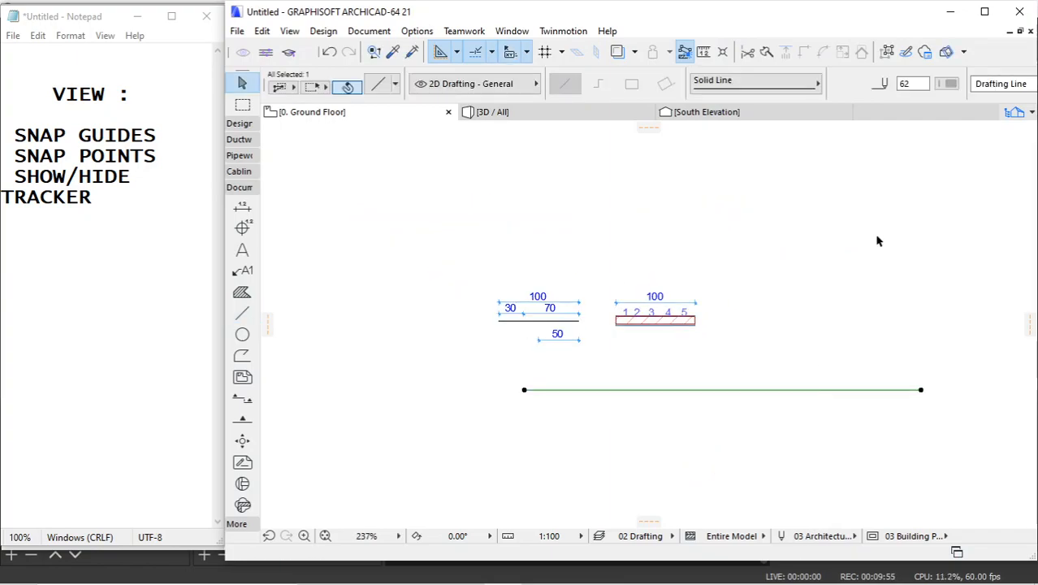
pyautogui.click(943, 88)
pyautogui.click(692, 119)
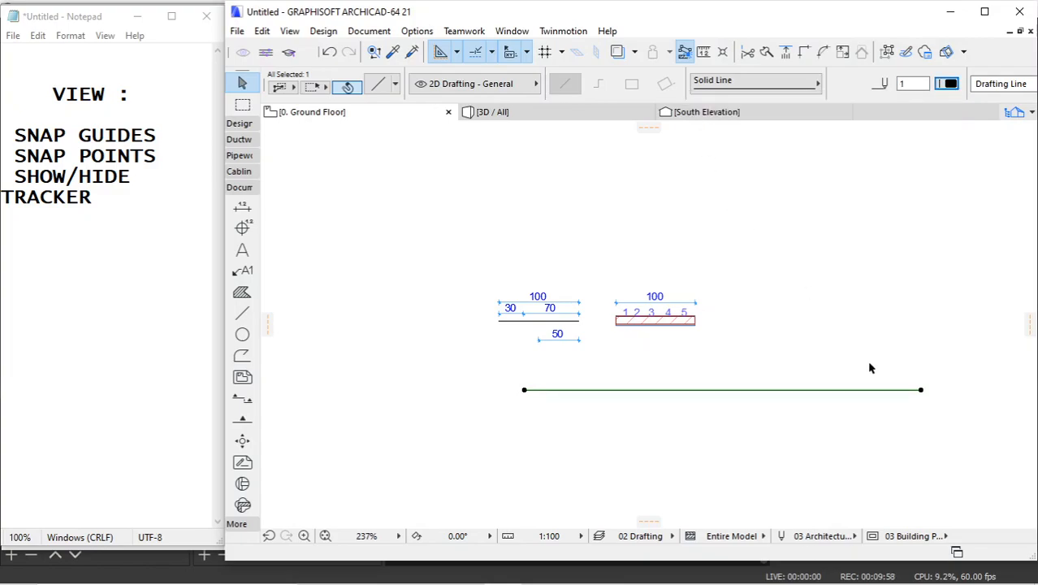
pyautogui.scroll(2, 868, 368)
pyautogui.click(736, 374)
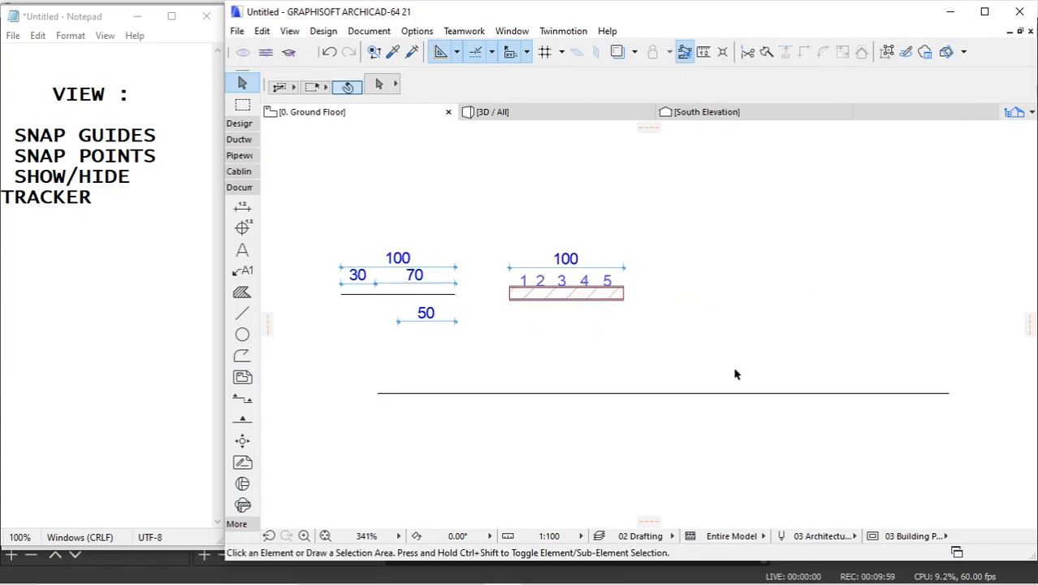
# Step: Dimension the full length of the 500-long line, placing the dimension above it
pyautogui.keyDown('alt'); pyautogui.click(445, 267); pyautogui.keyUp('alt')
pyautogui.click(377, 393)
pyautogui.click(949, 393)
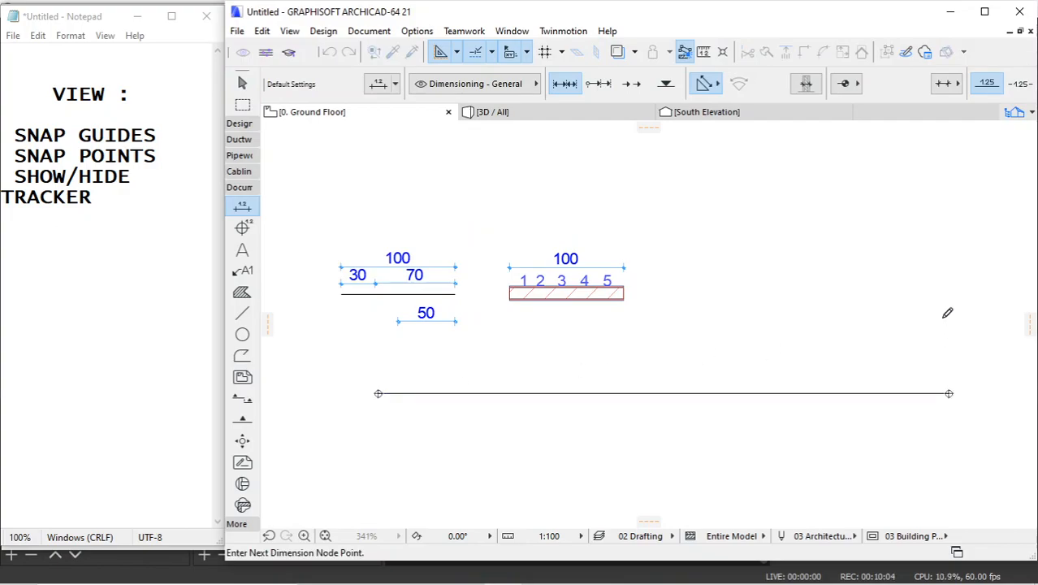
pyautogui.rightClick(945, 310)
pyautogui.click(954, 415)
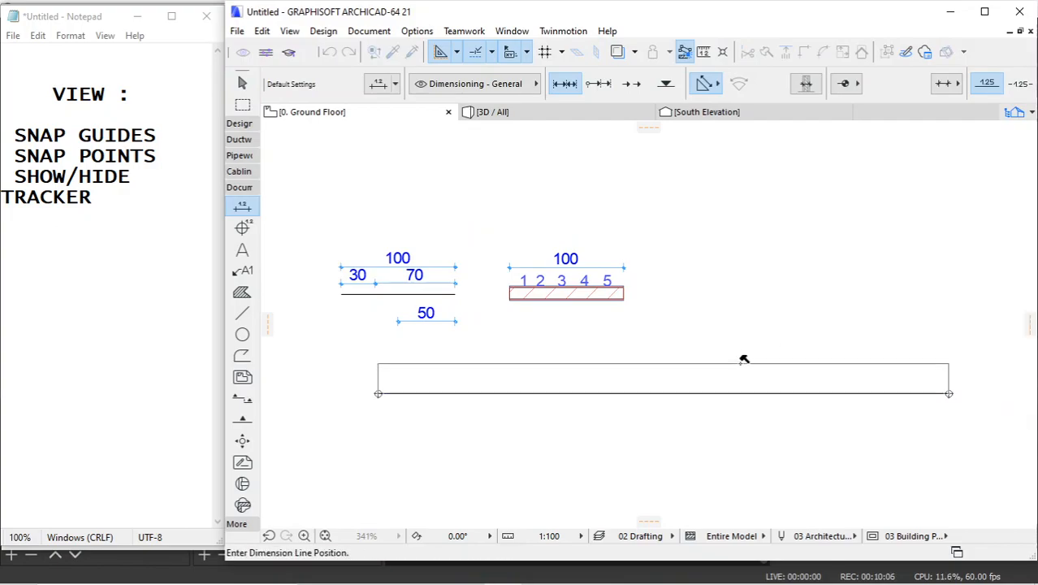
pyautogui.click(739, 363)
pyautogui.scroll(1, 677, 375)
pyautogui.moveTo(692, 368); pyautogui.dragTo(674, 283, button='middle')
pyautogui.press('Escape')
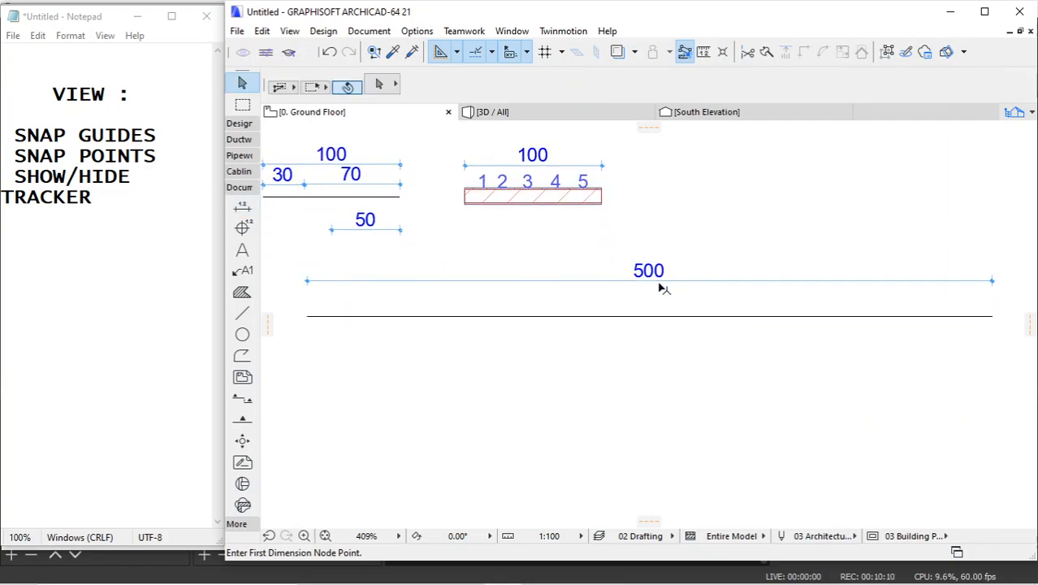
# Step: Dimension the 500-long line as a chain through its Distance (100 cm) snap points, placed between the line and its overall dimension
pyautogui.click(491, 52)
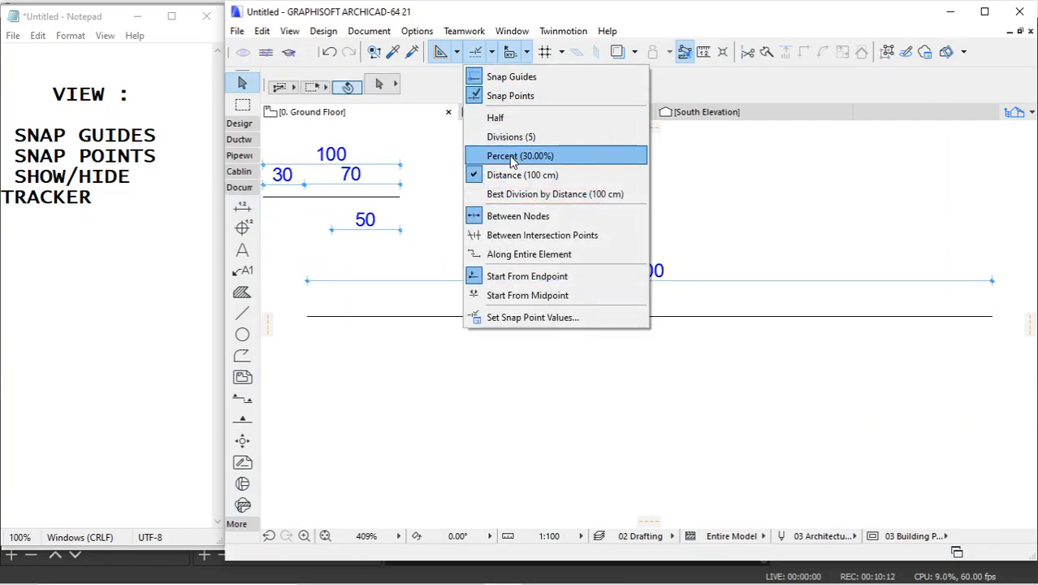
pyautogui.click(470, 345)
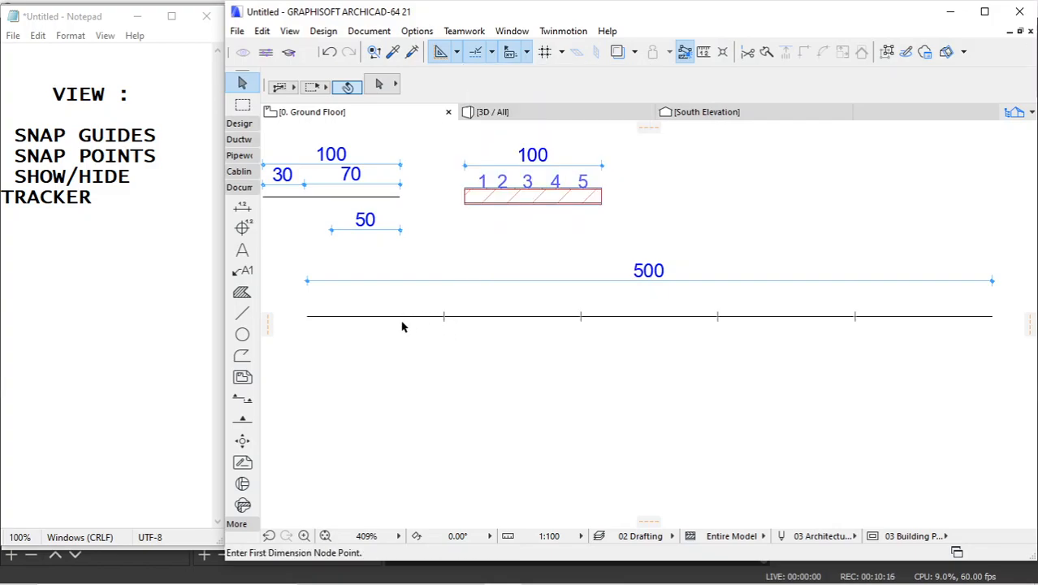
pyautogui.keyDown('alt'); pyautogui.click(474, 282); pyautogui.keyUp('alt')
pyautogui.click(307, 316)
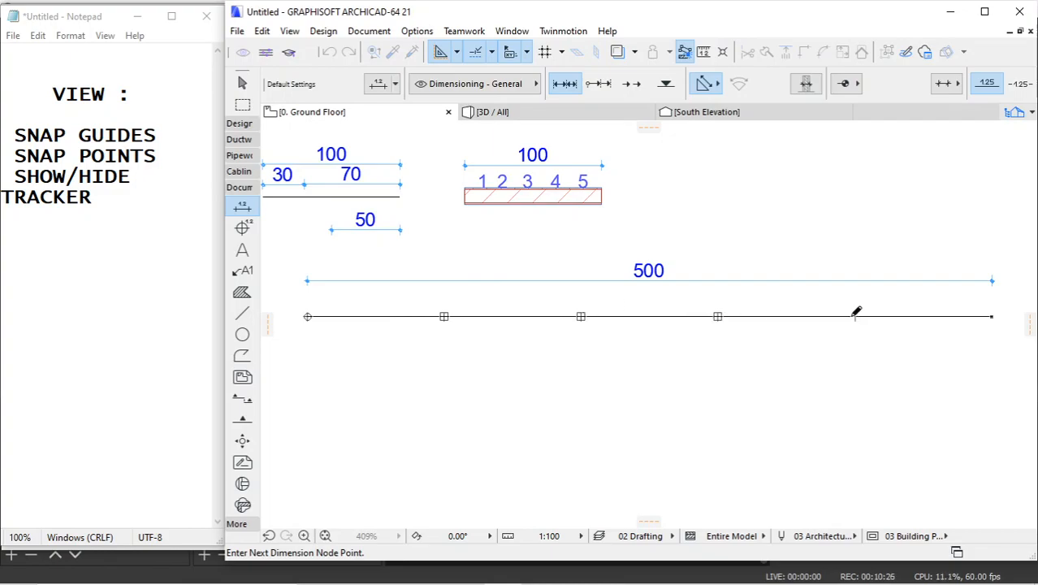
pyautogui.rightClick(932, 233)
pyautogui.click(926, 330)
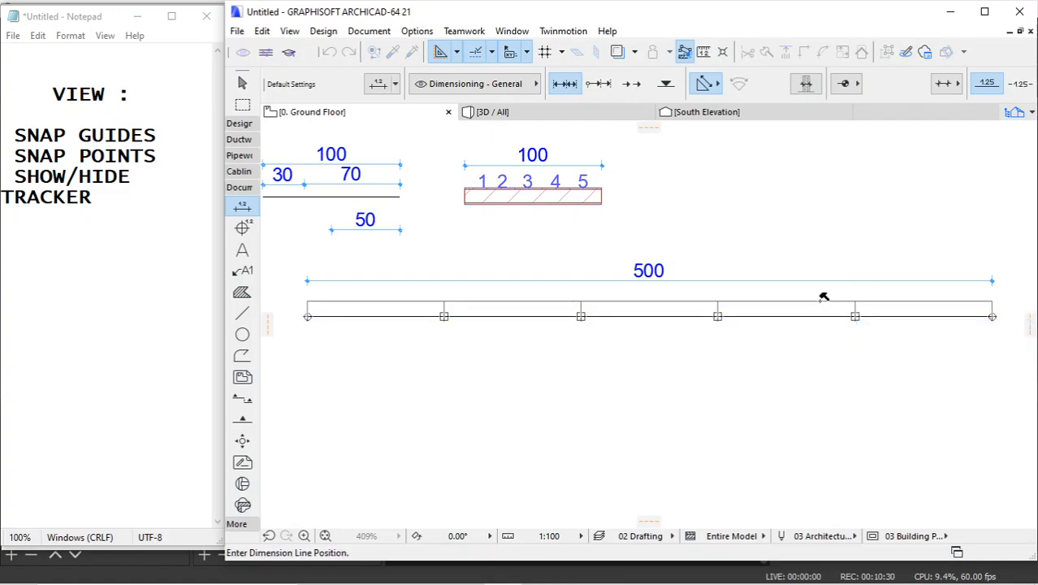
pyautogui.click(761, 302)
pyautogui.scroll(-2, 638, 305)
pyautogui.scroll(2, 622, 289)
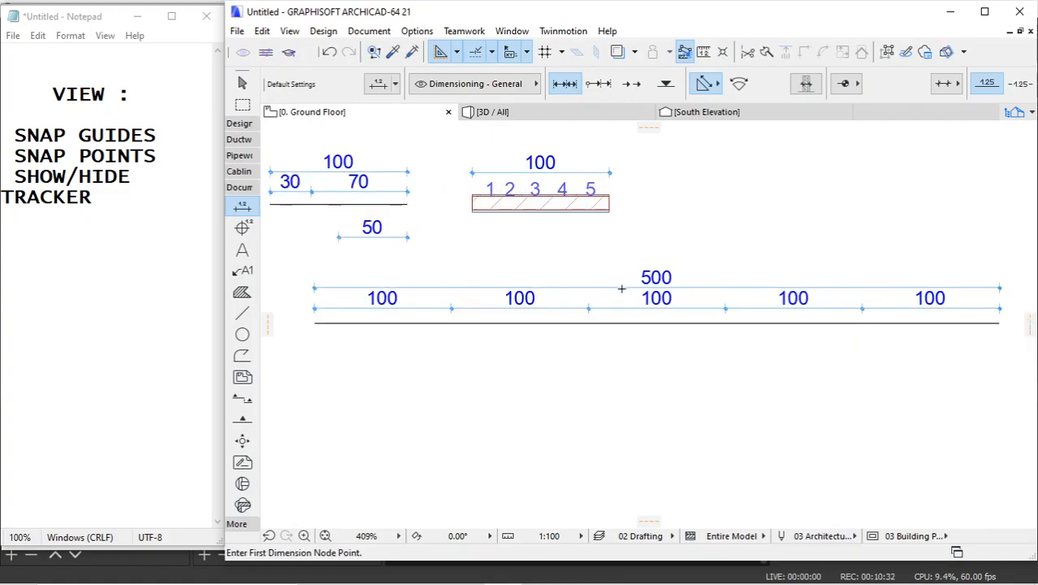
# Step: Set the snap point Distance value to 50
pyautogui.click(491, 51)
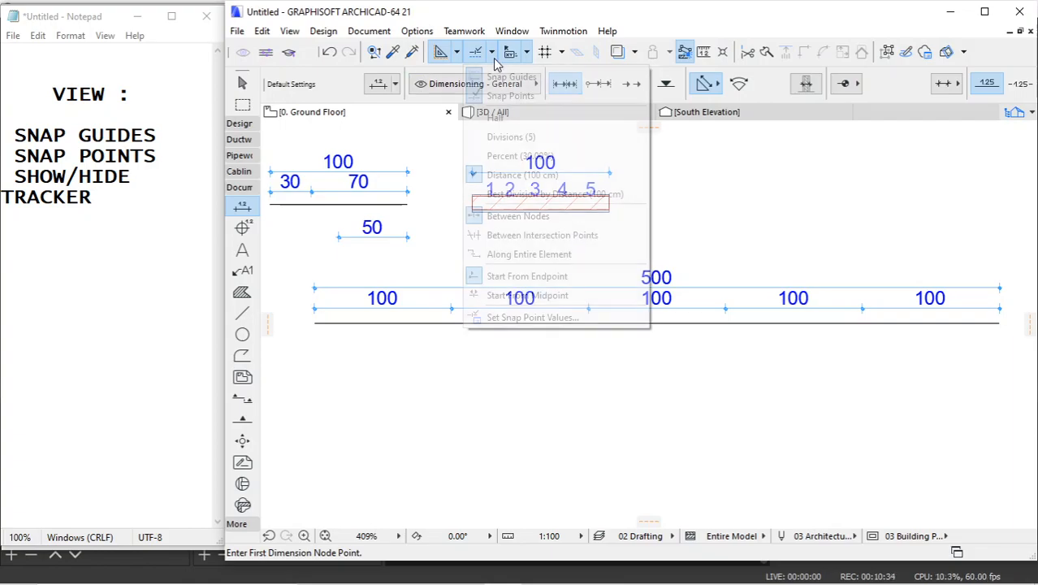
pyautogui.click(506, 317)
pyautogui.doubleClick(543, 233)
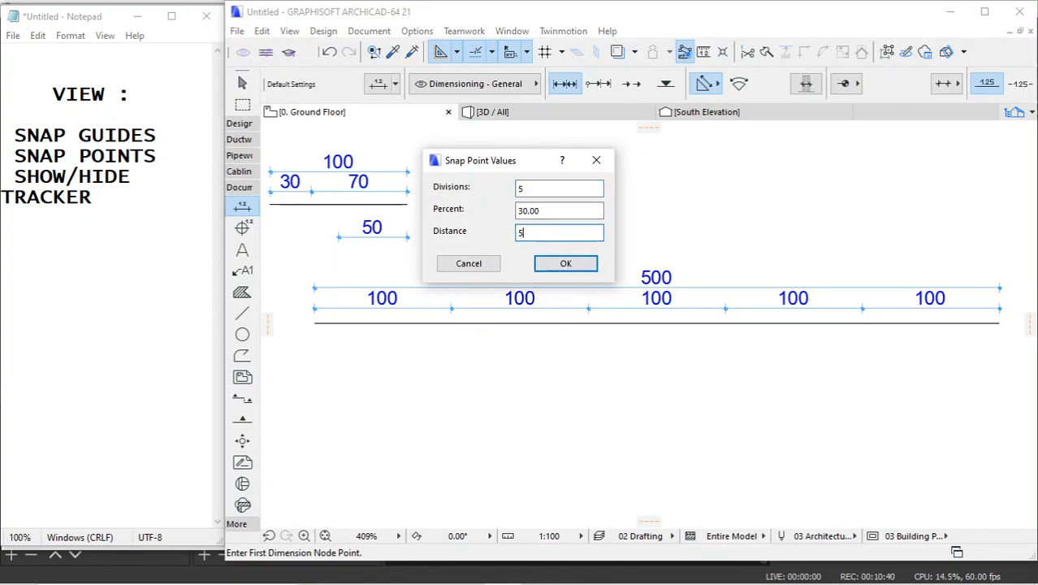
pyautogui.click(552, 264)
# Step: Replace the 100-spaced chain dimension on the 500-long line with a chain through its 50 cm snap points, placed below the overall dimension
pyautogui.click(559, 310)
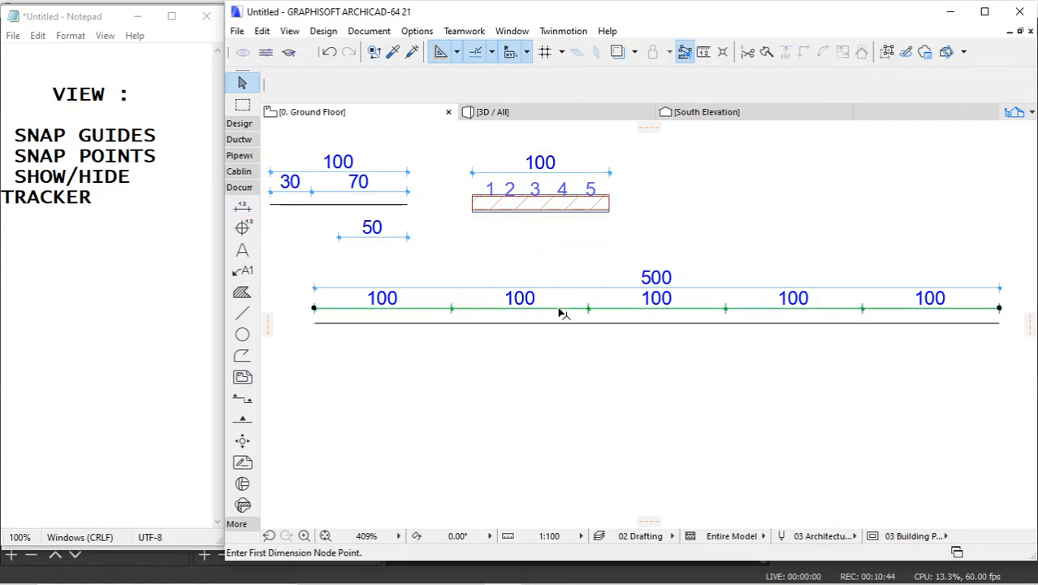
pyautogui.press('Delete')
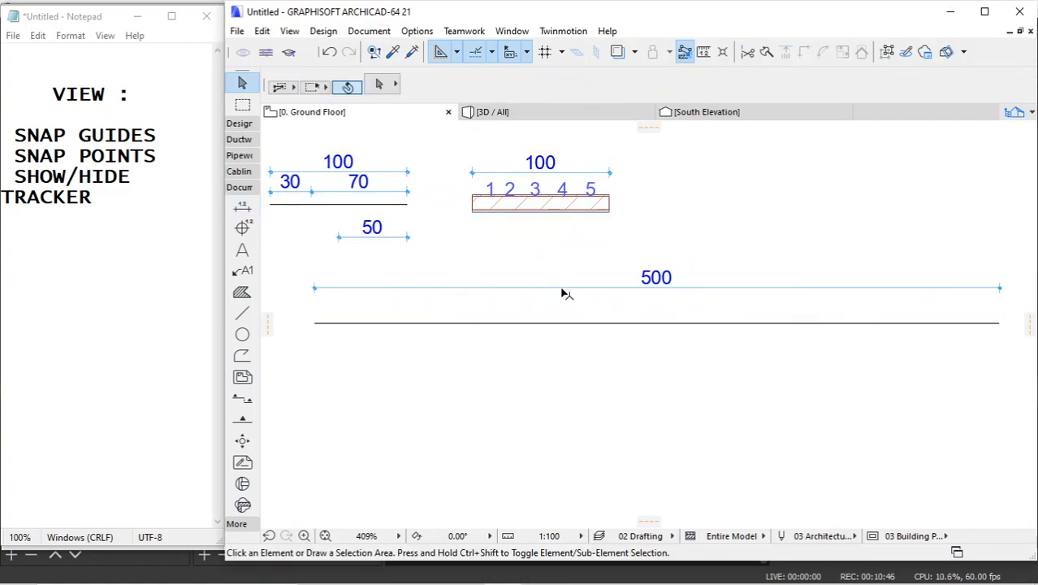
pyautogui.keyDown('alt'); pyautogui.click(563, 289); pyautogui.keyUp('alt')
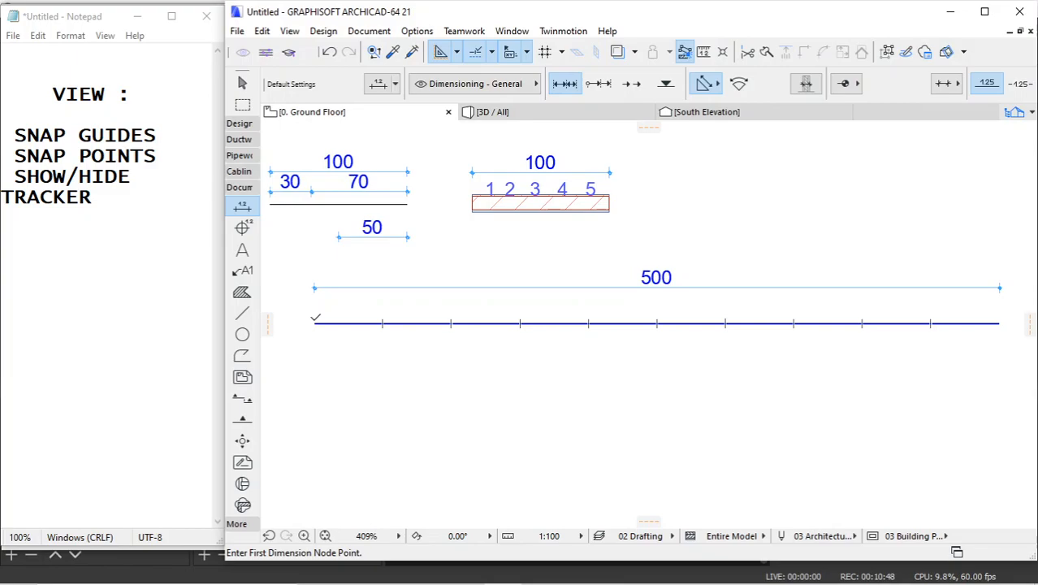
pyautogui.click(314, 322)
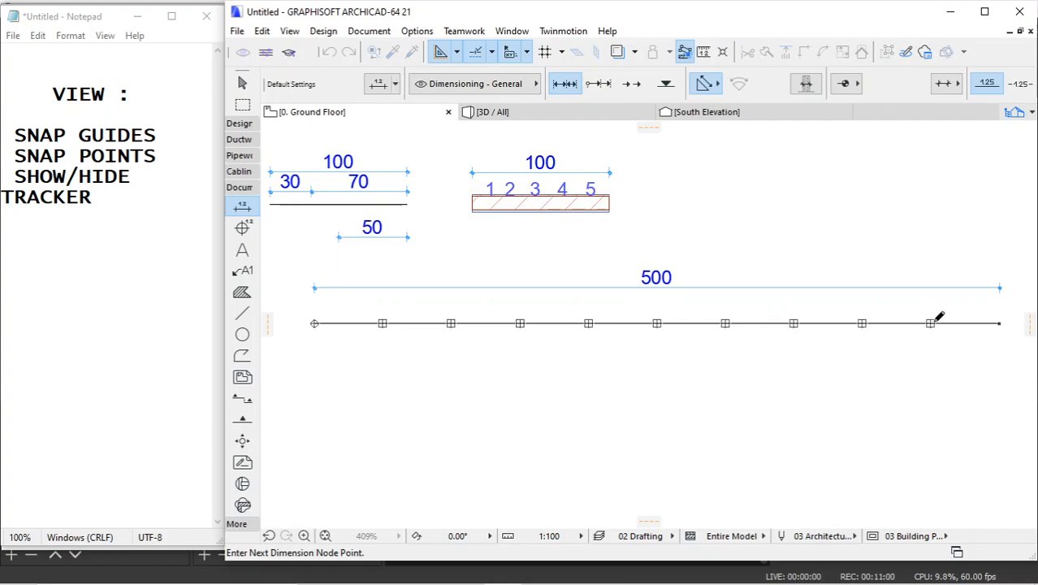
pyautogui.rightClick(901, 224)
pyautogui.click(883, 326)
pyautogui.click(801, 305)
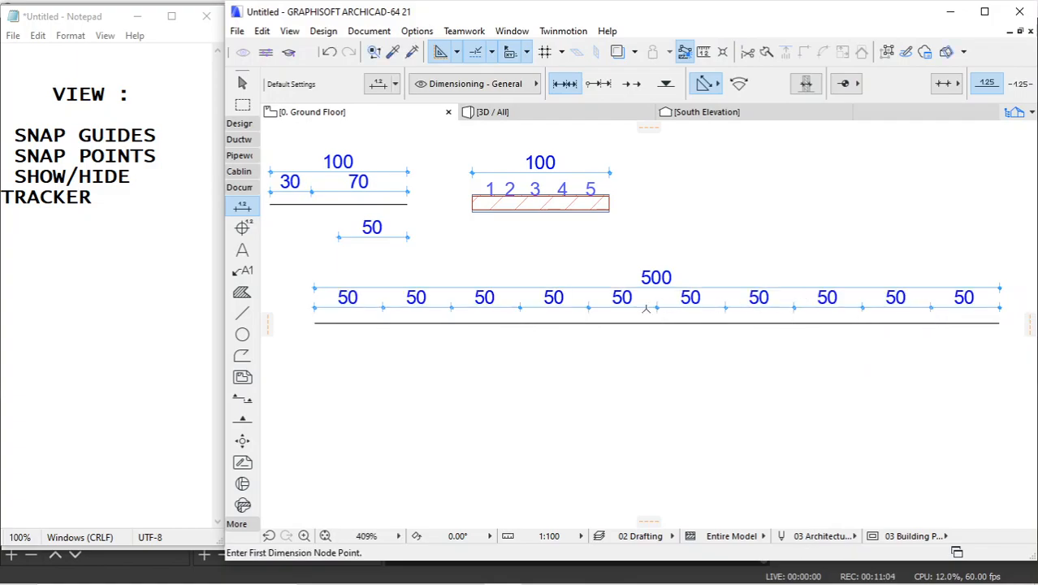
# Step: Review the available snap point options, including Best Division by Distance, without changing any of them
pyautogui.scroll(-2, 645, 308)
pyautogui.scroll(2, 641, 311)
pyautogui.scroll(-1, 640, 310)
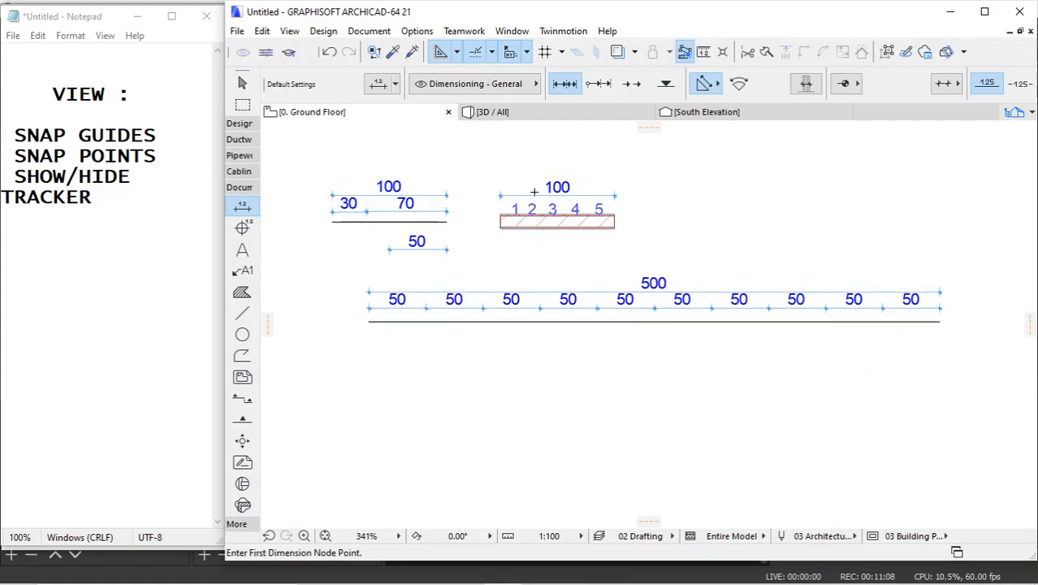
pyautogui.click(491, 52)
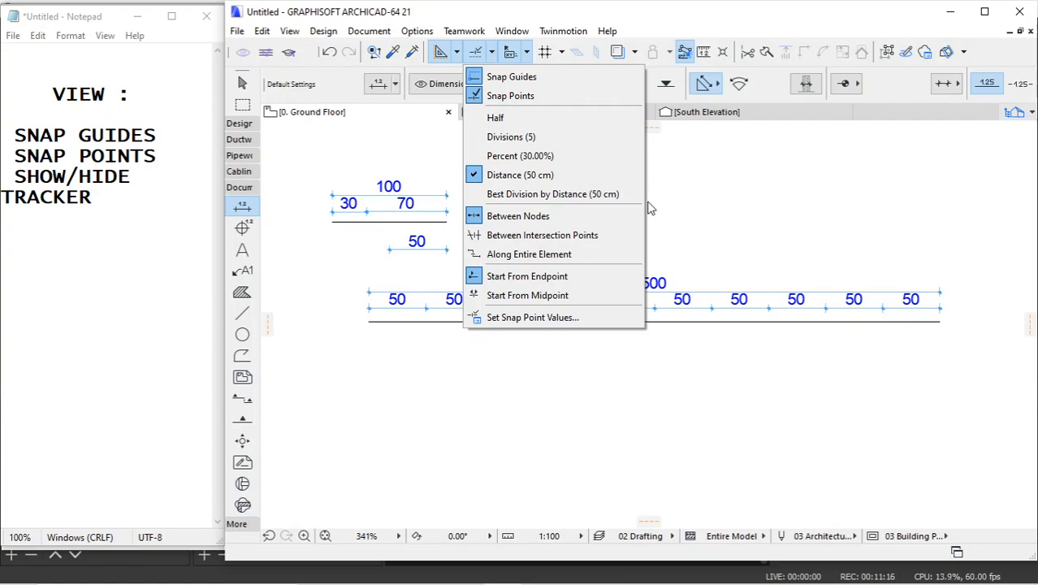
pyautogui.click(701, 232)
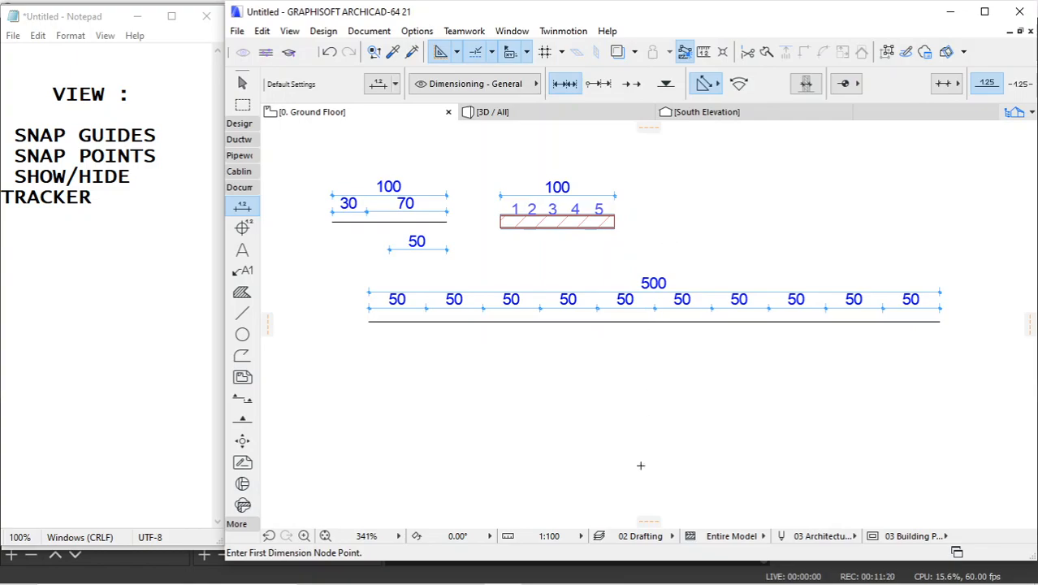
# Step: Highlight SHOW/HIDE TRACKER in the Notepad notes, review Archicad's tracker options, and leave the Dimension tool
pyautogui.moveTo(8, 174); pyautogui.dragTo(105, 192)
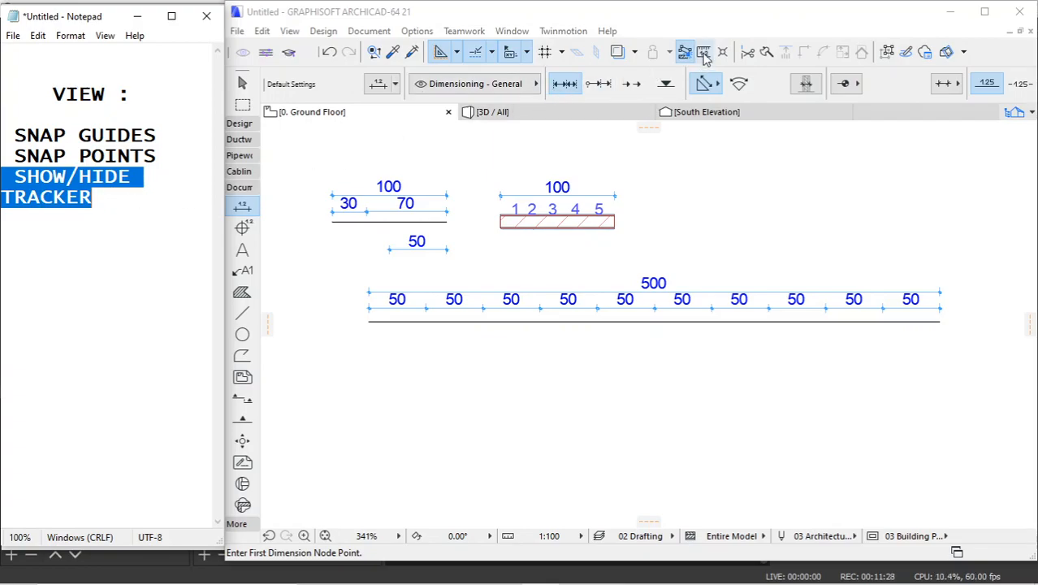
pyautogui.click(529, 53)
pyautogui.click(528, 54)
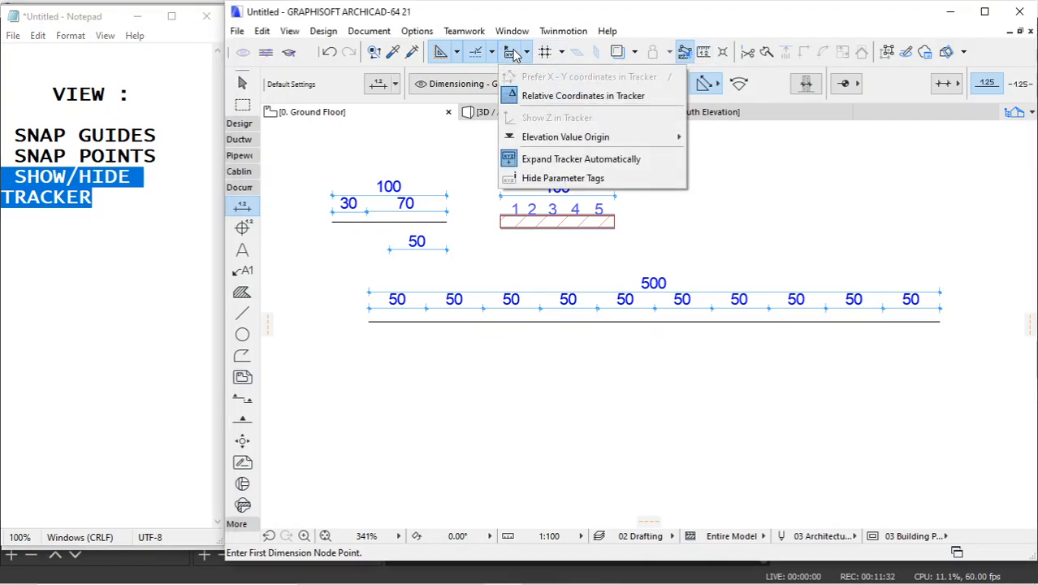
pyautogui.click(513, 54)
pyautogui.press('Escape')
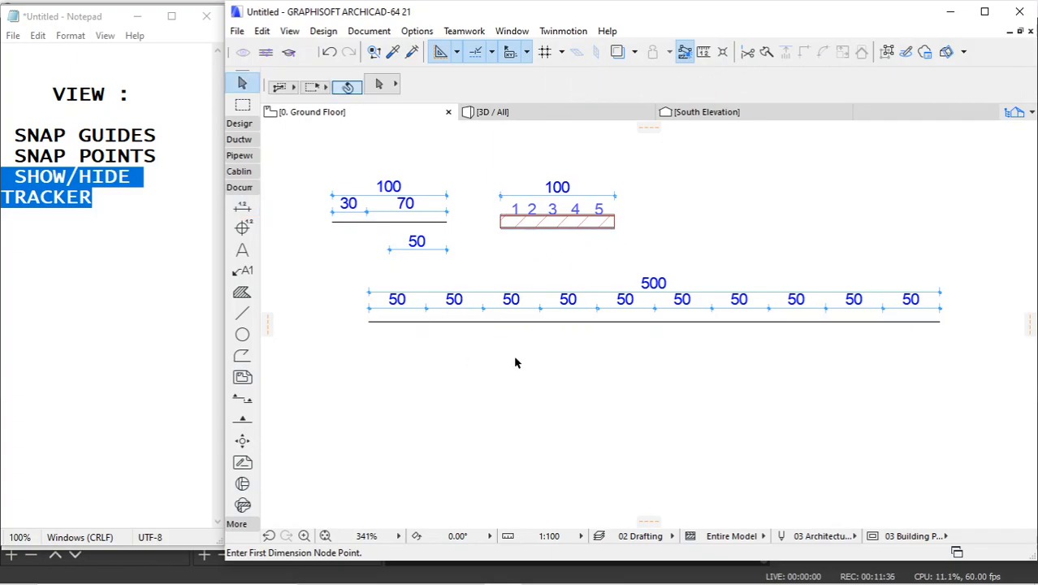
# Step: Draw a short horizontal line below the 500-long line, hiding the tracker before placing its endpoint
pyautogui.scroll(-1, 503, 309)
pyautogui.scroll(1, 498, 309)
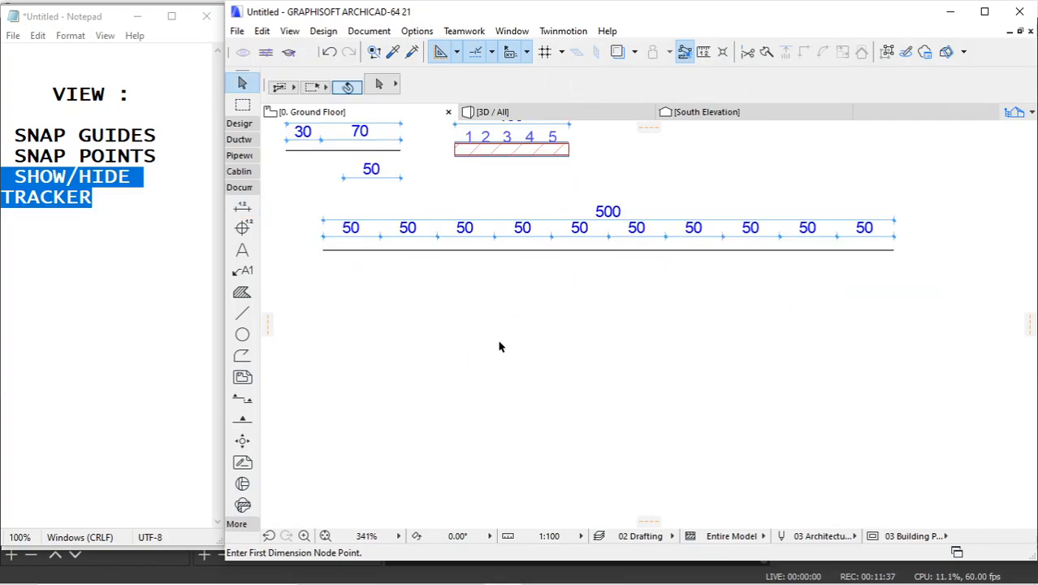
pyautogui.click(242, 314)
pyautogui.click(436, 326)
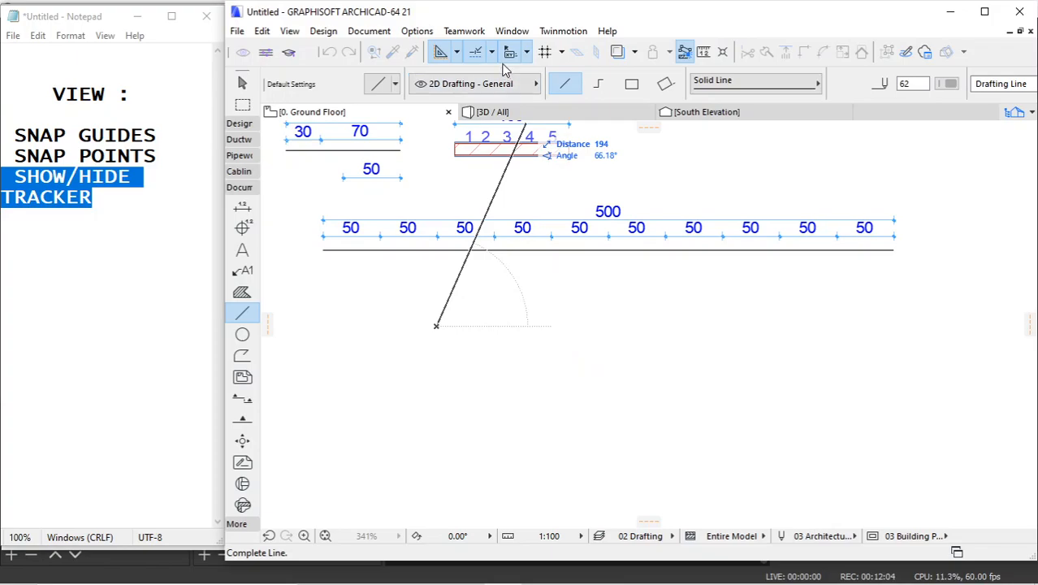
pyautogui.click(563, 326)
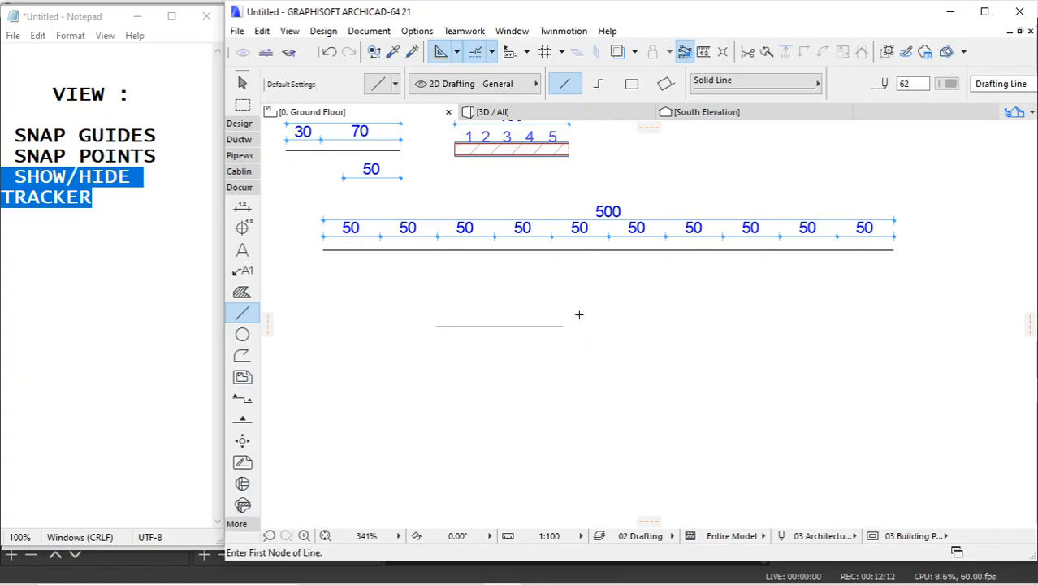
pyautogui.press('Escape')
pyautogui.moveTo(583, 315); pyautogui.dragTo(616, 373, button='middle')
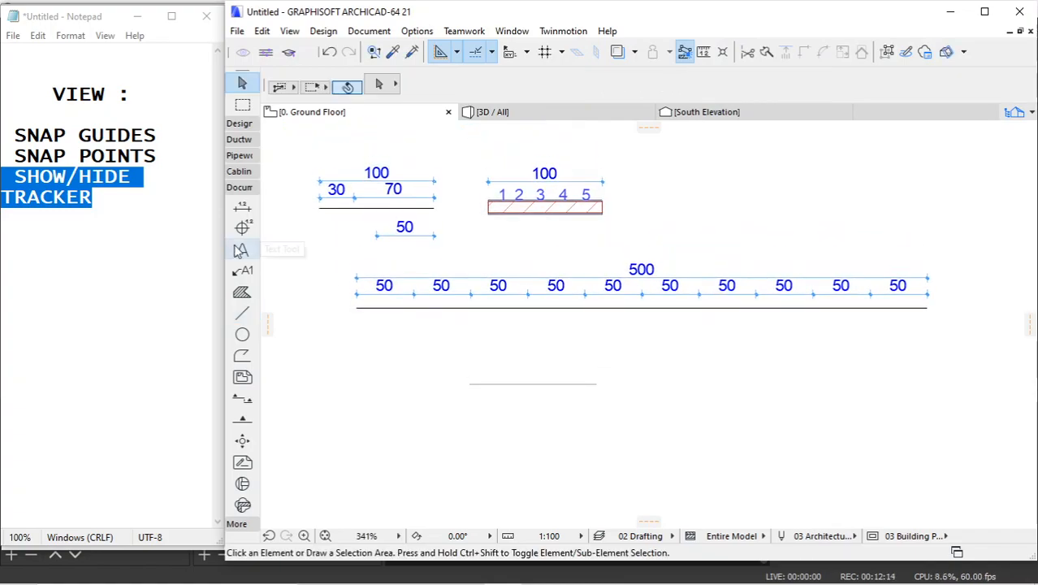
# Step: Show the tracker again and draw a full circle of radius 50 beside the short line, below the 500-long line
pyautogui.click(173, 195)
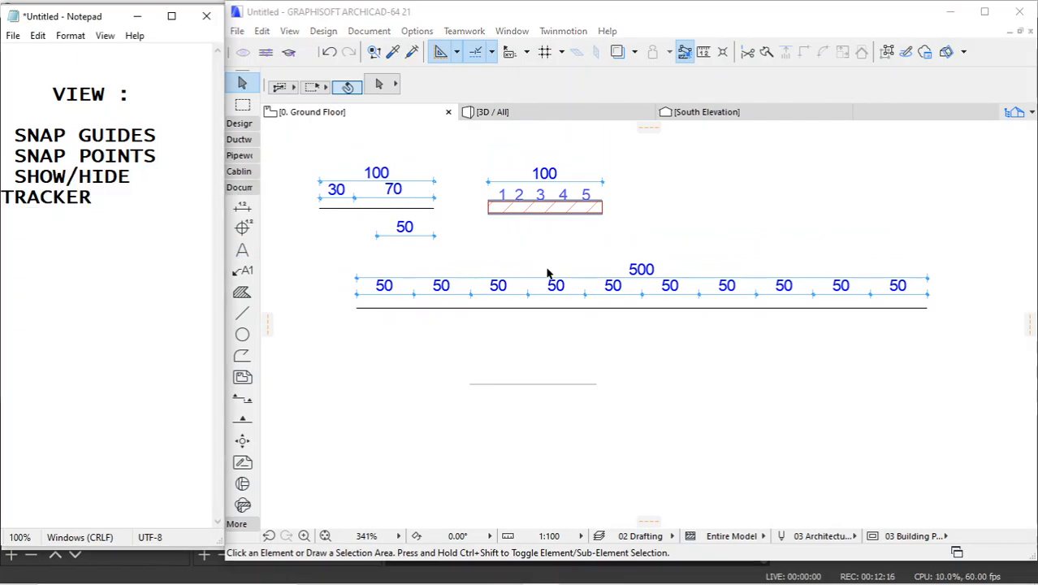
pyautogui.scroll(-3, 546, 259)
pyautogui.scroll(3, 547, 251)
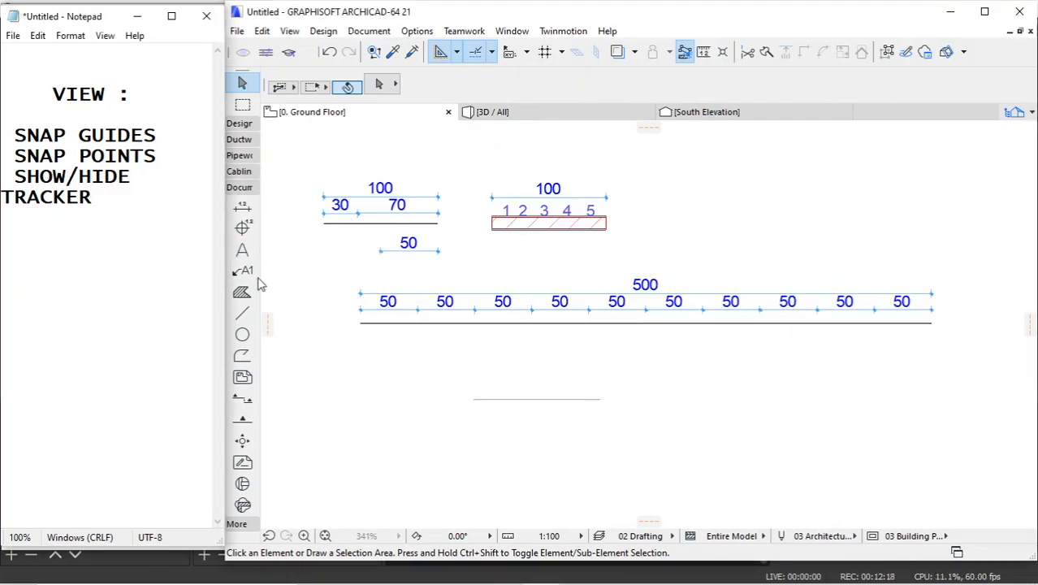
pyautogui.click(242, 334)
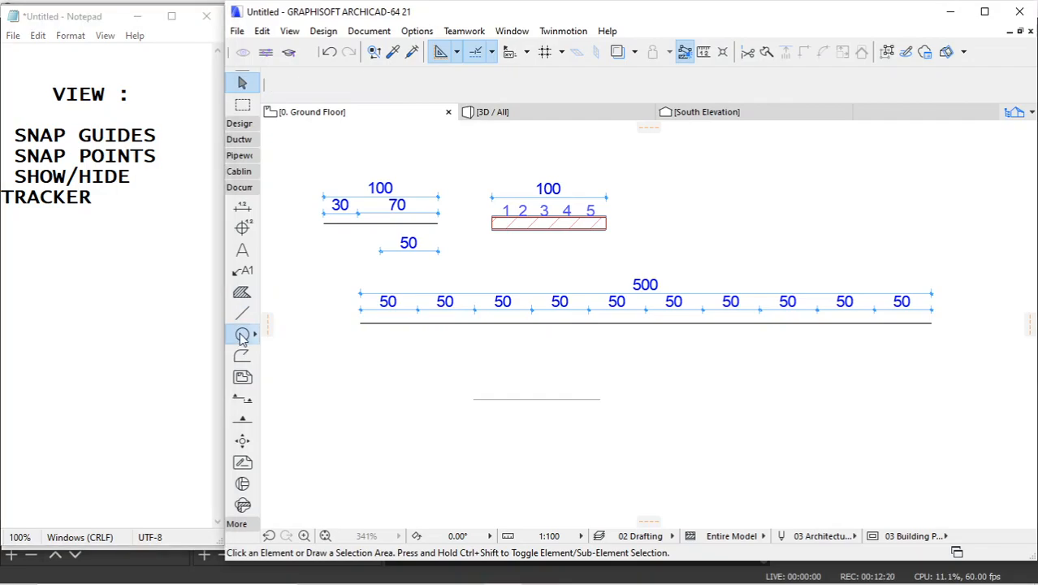
pyautogui.click(701, 412)
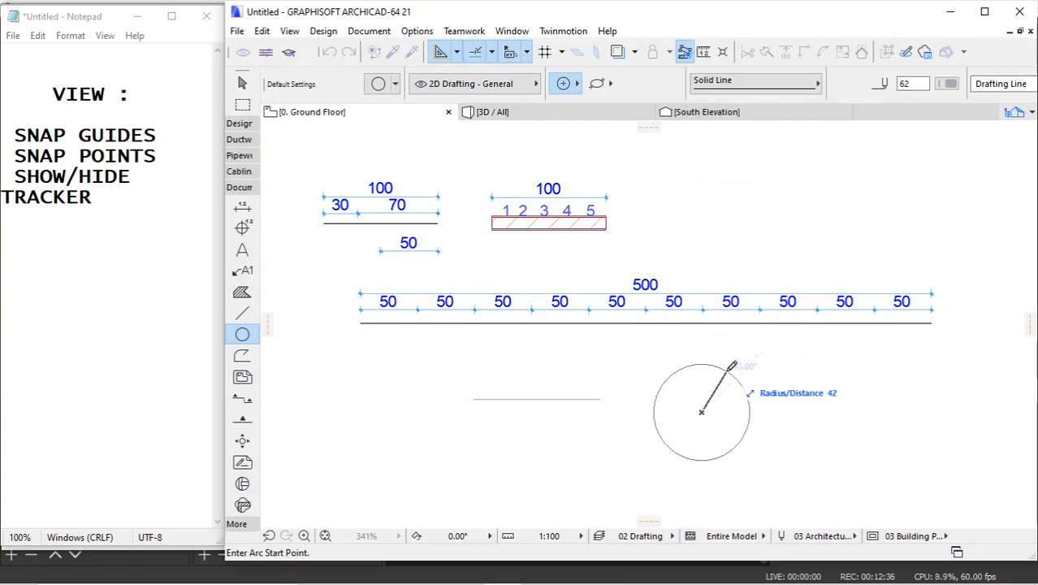
pyautogui.press('Tab')
pyautogui.press('Return')
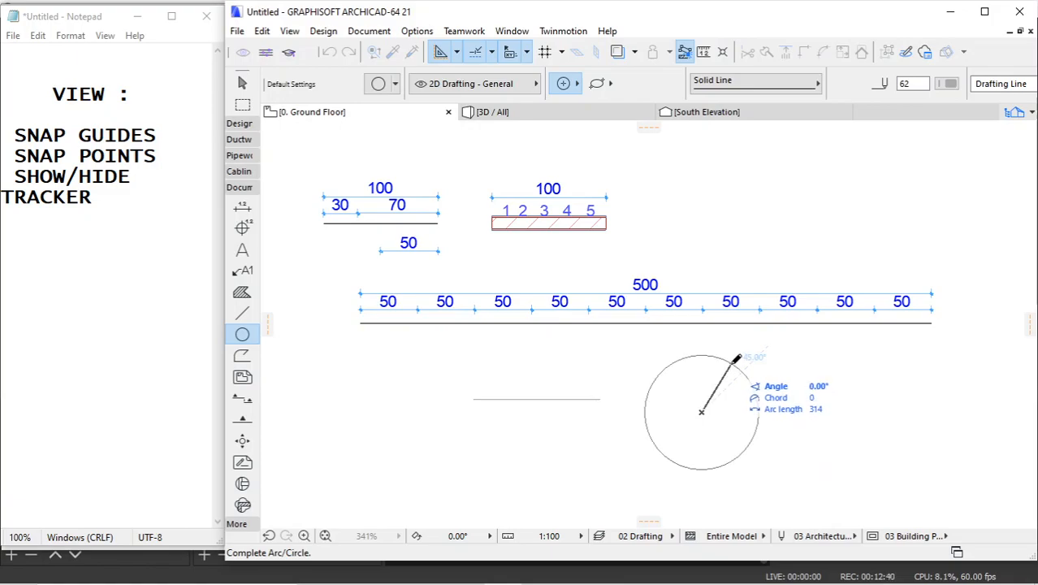
pyautogui.click(735, 357)
pyautogui.scroll(-2, 707, 364)
pyautogui.press('Escape')
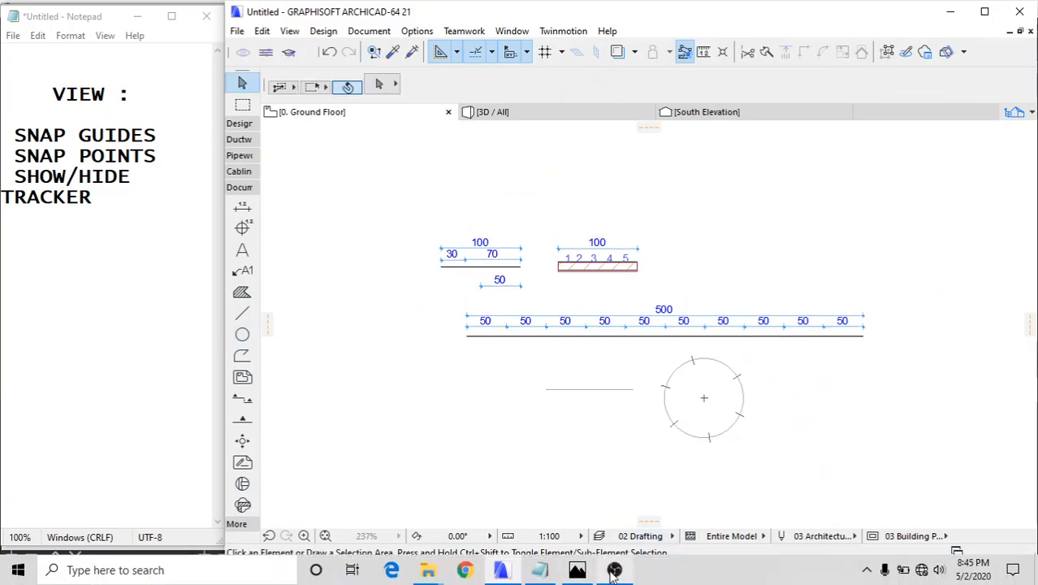
# Step: Switch to Photos and alternate between the SUBCRIB.jfif and LIKE.png images, ending on SUBCRIB.jfif
pyautogui.moveTo(614, 571)
pyautogui.click(577, 570)
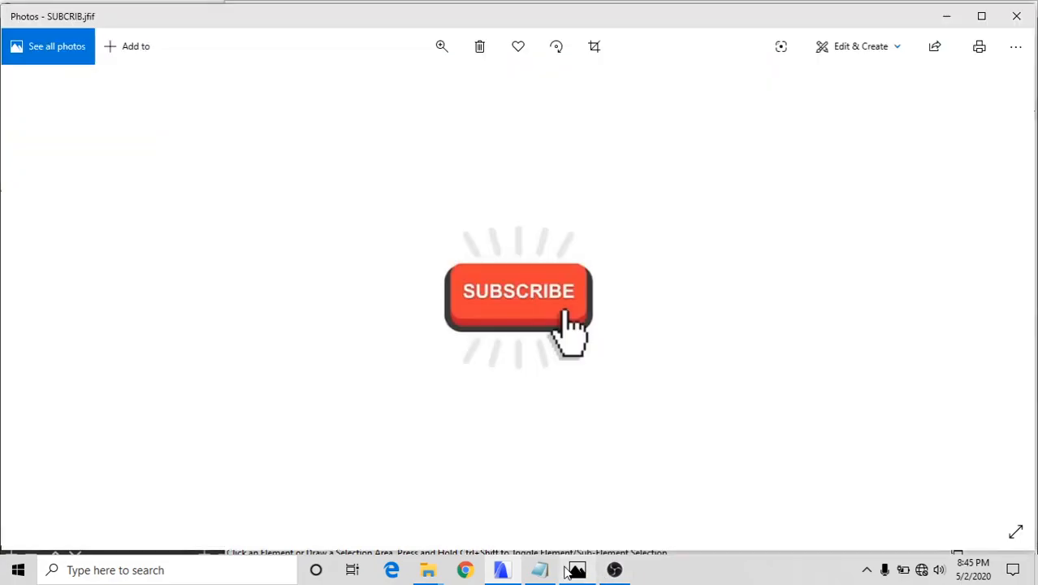
pyautogui.press('Right')
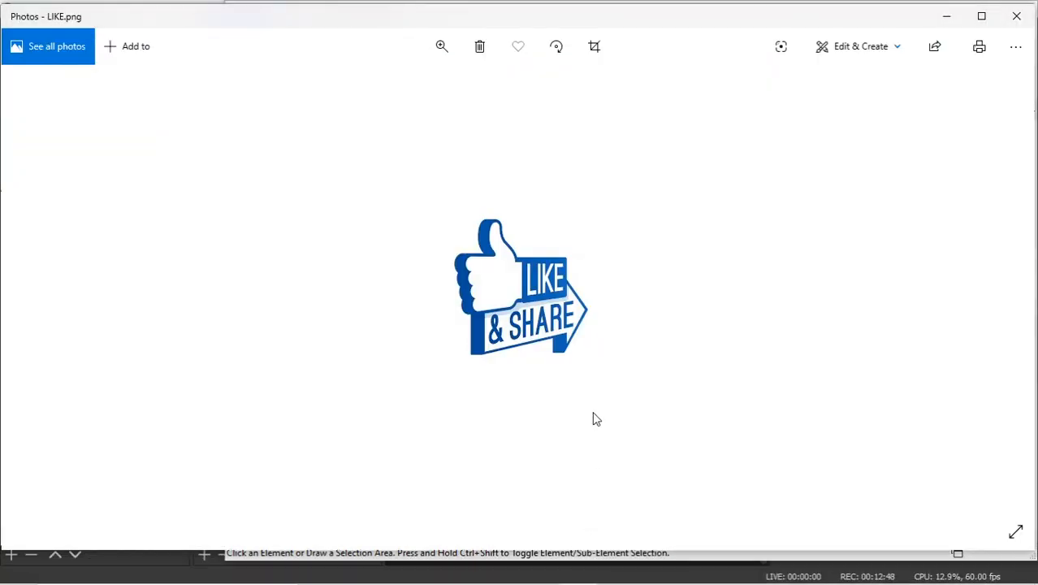
pyautogui.press('Left')
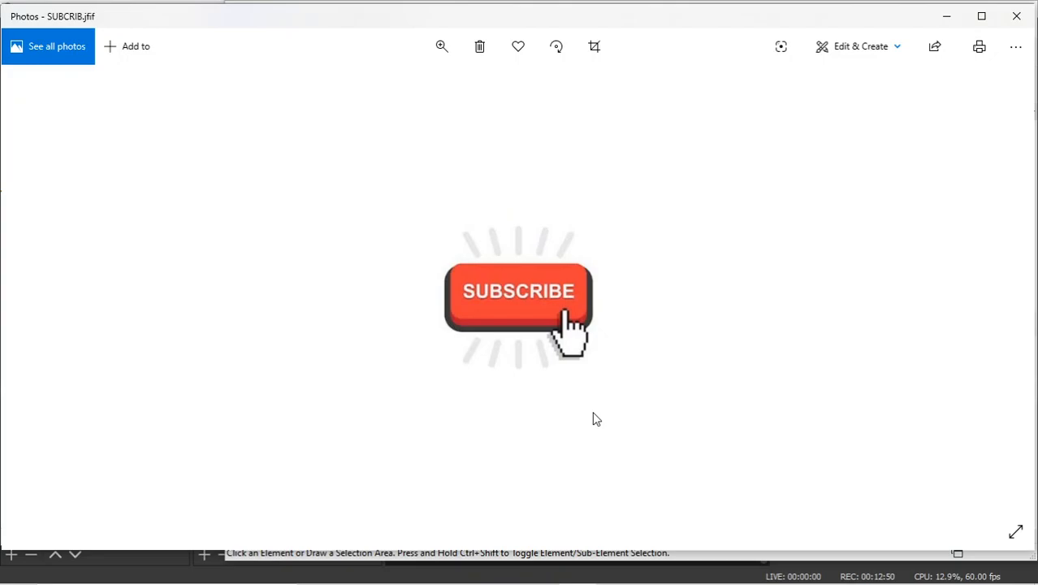
pyautogui.press('Right')
pyautogui.press('Left')
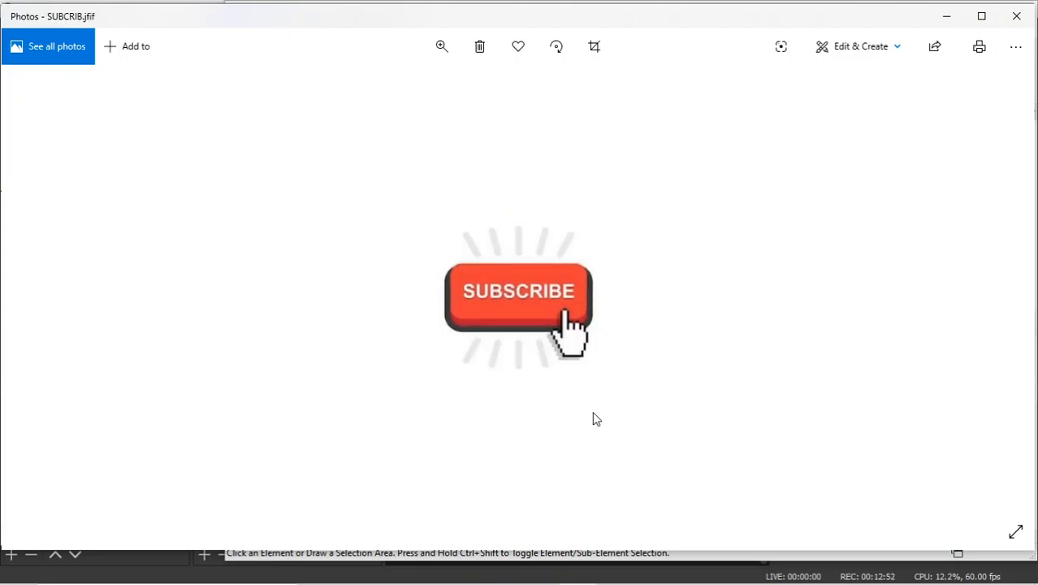